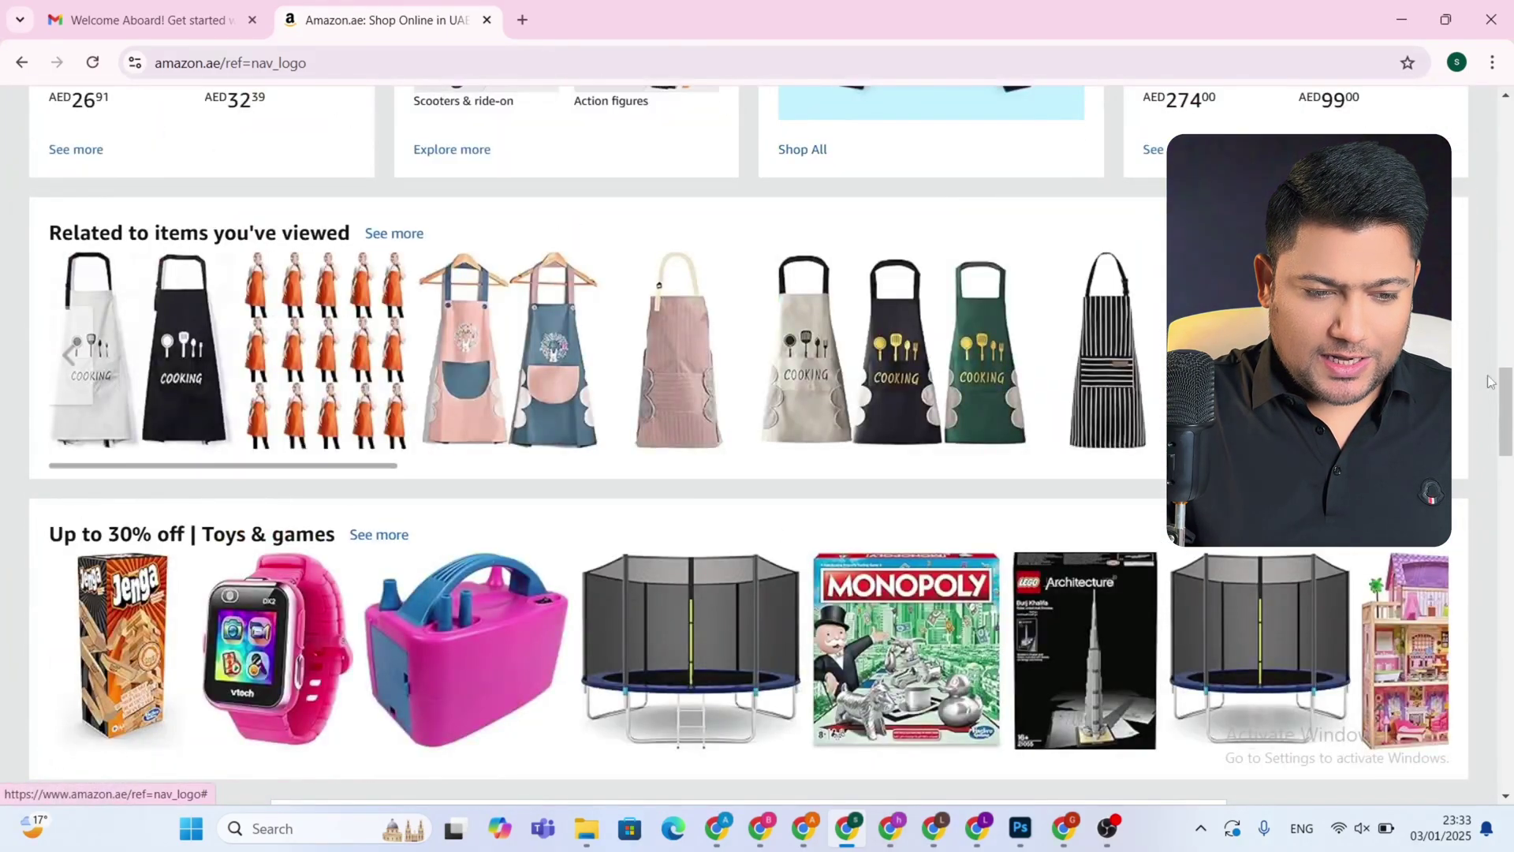
# From the Amazon.ae footer, follow Sell on Amazon to the Seller Central getting-started page
pyautogui.scroll(-20, 600, 441)
pyautogui.scroll(-15, 1473, 725)
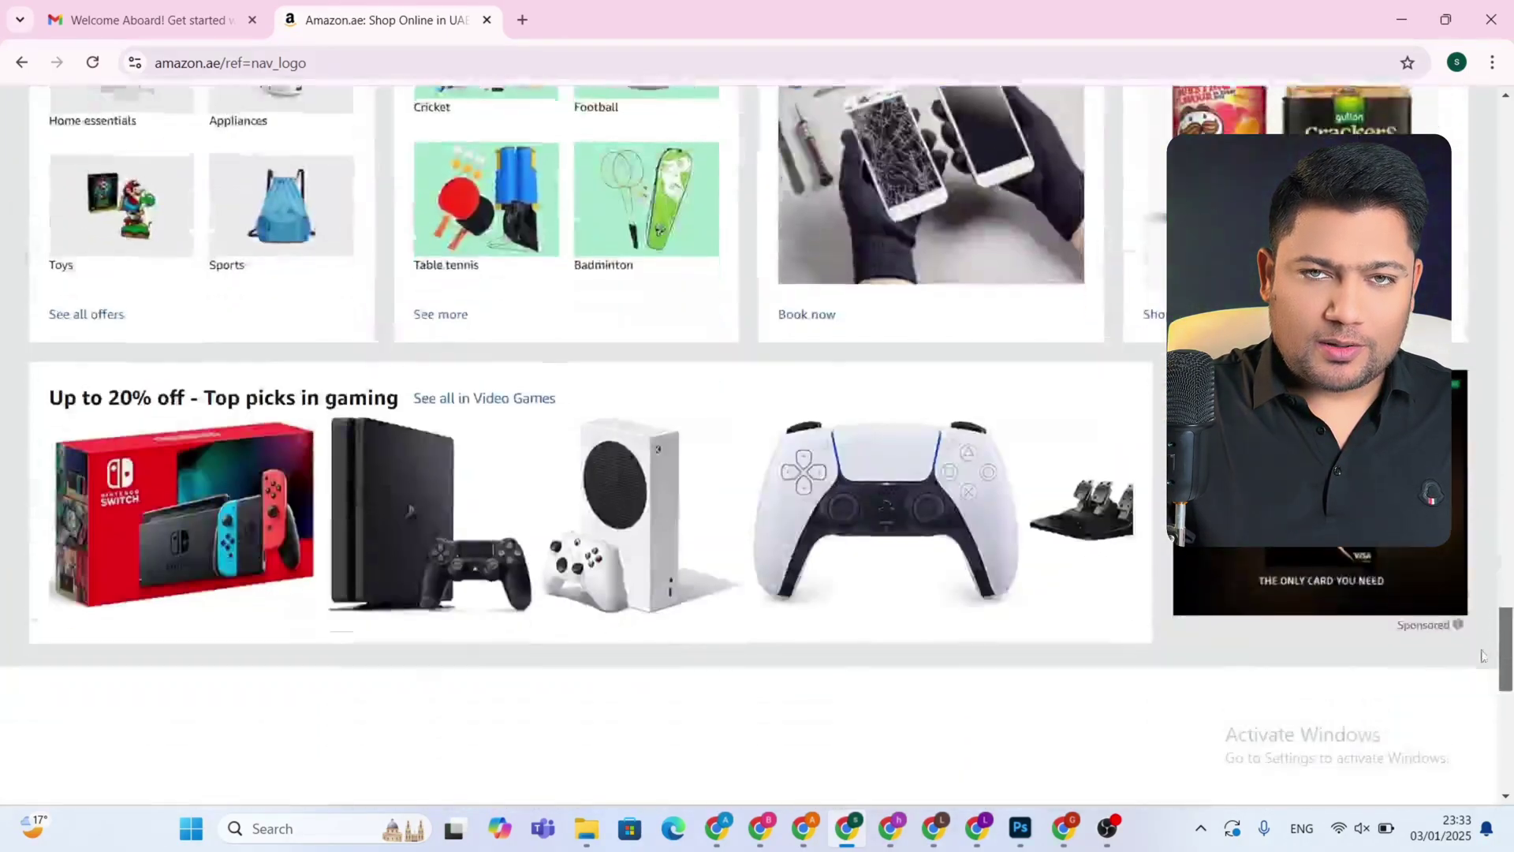
pyautogui.scroll(-2, 1471, 755)
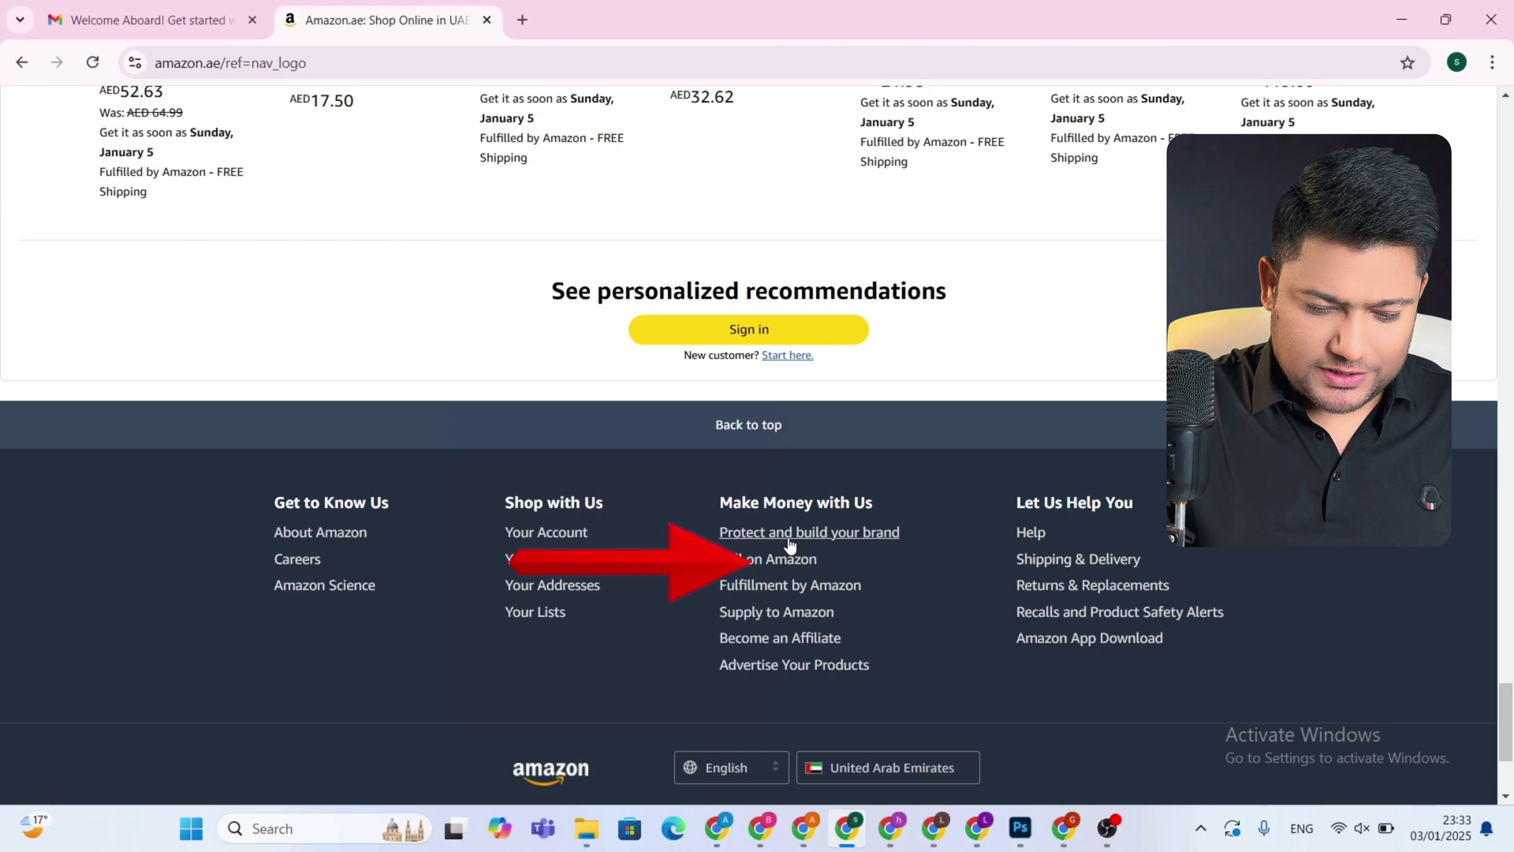
pyautogui.click(749, 562)
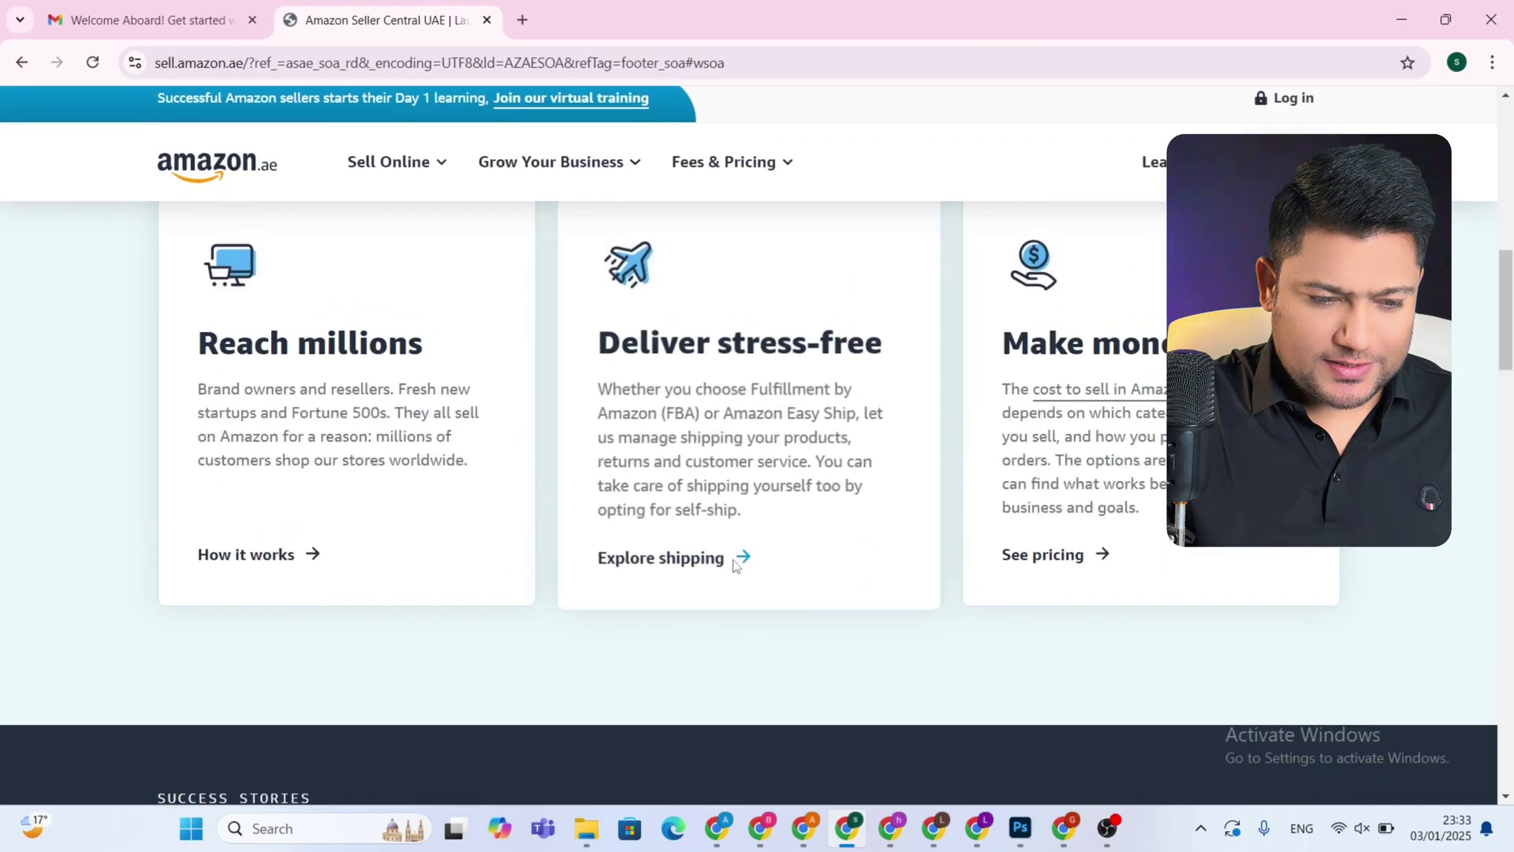
pyautogui.scroll(6, 693, 380)
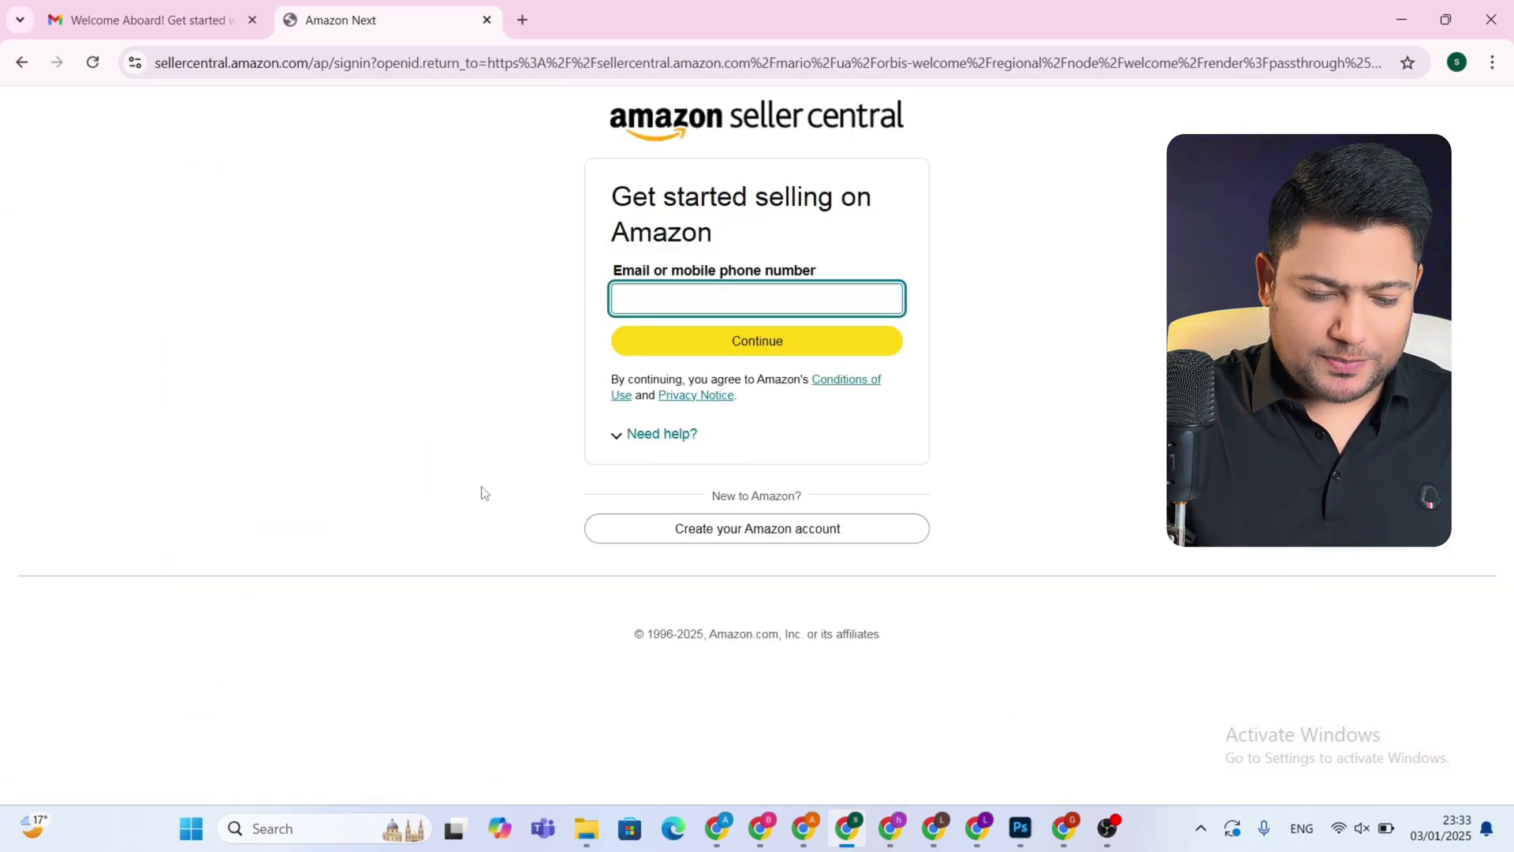
# Fill in the new Amazon account form with full name, e-mail address and password twice
pyautogui.click(739, 538)
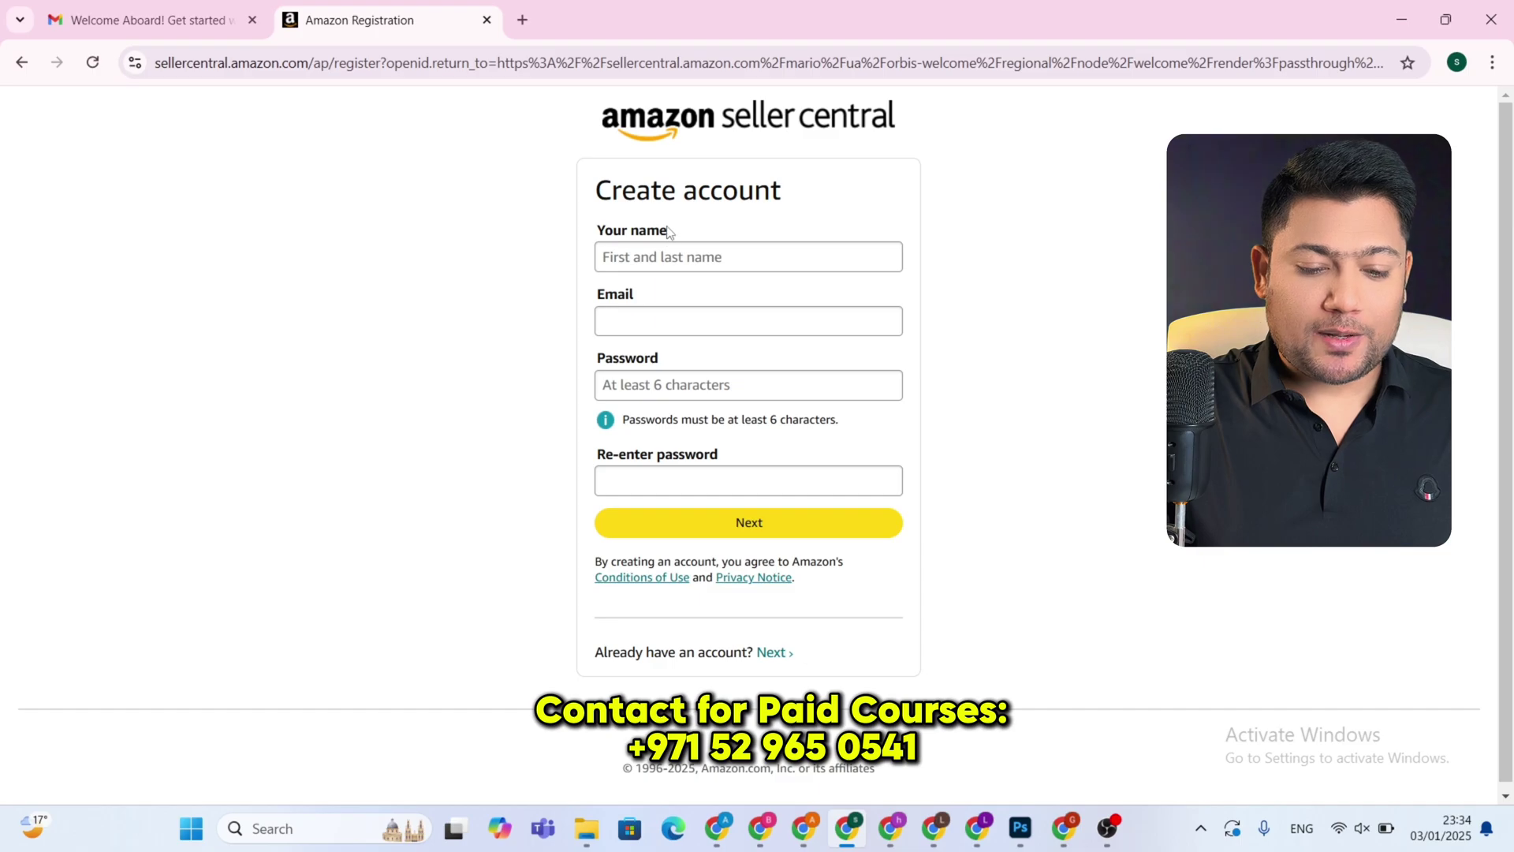
pyautogui.moveTo(668, 231); pyautogui.dragTo(583, 231)
pyautogui.click(623, 257)
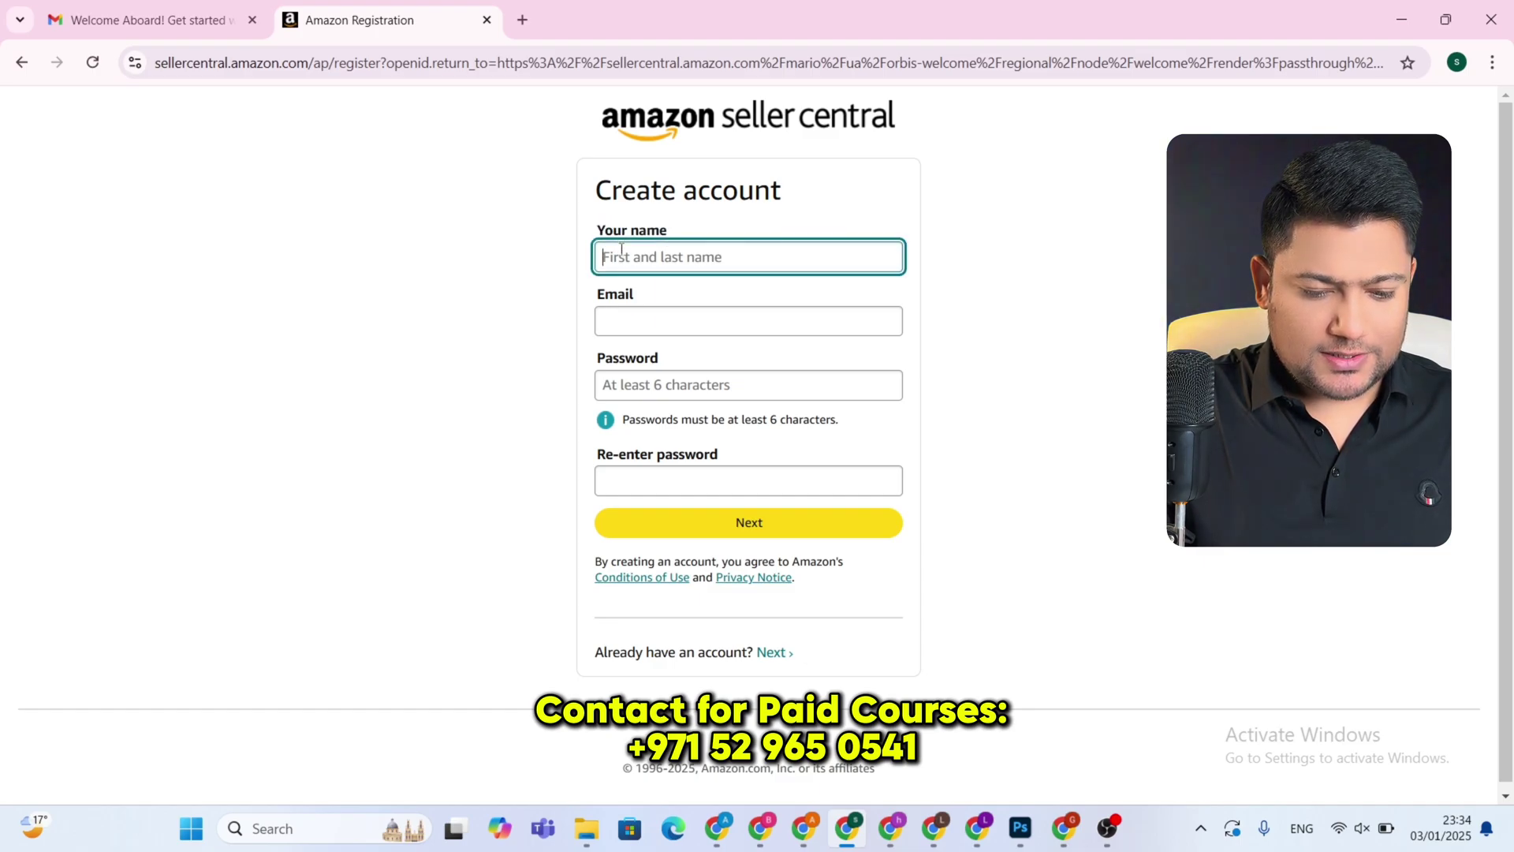
pyautogui.click(678, 299)
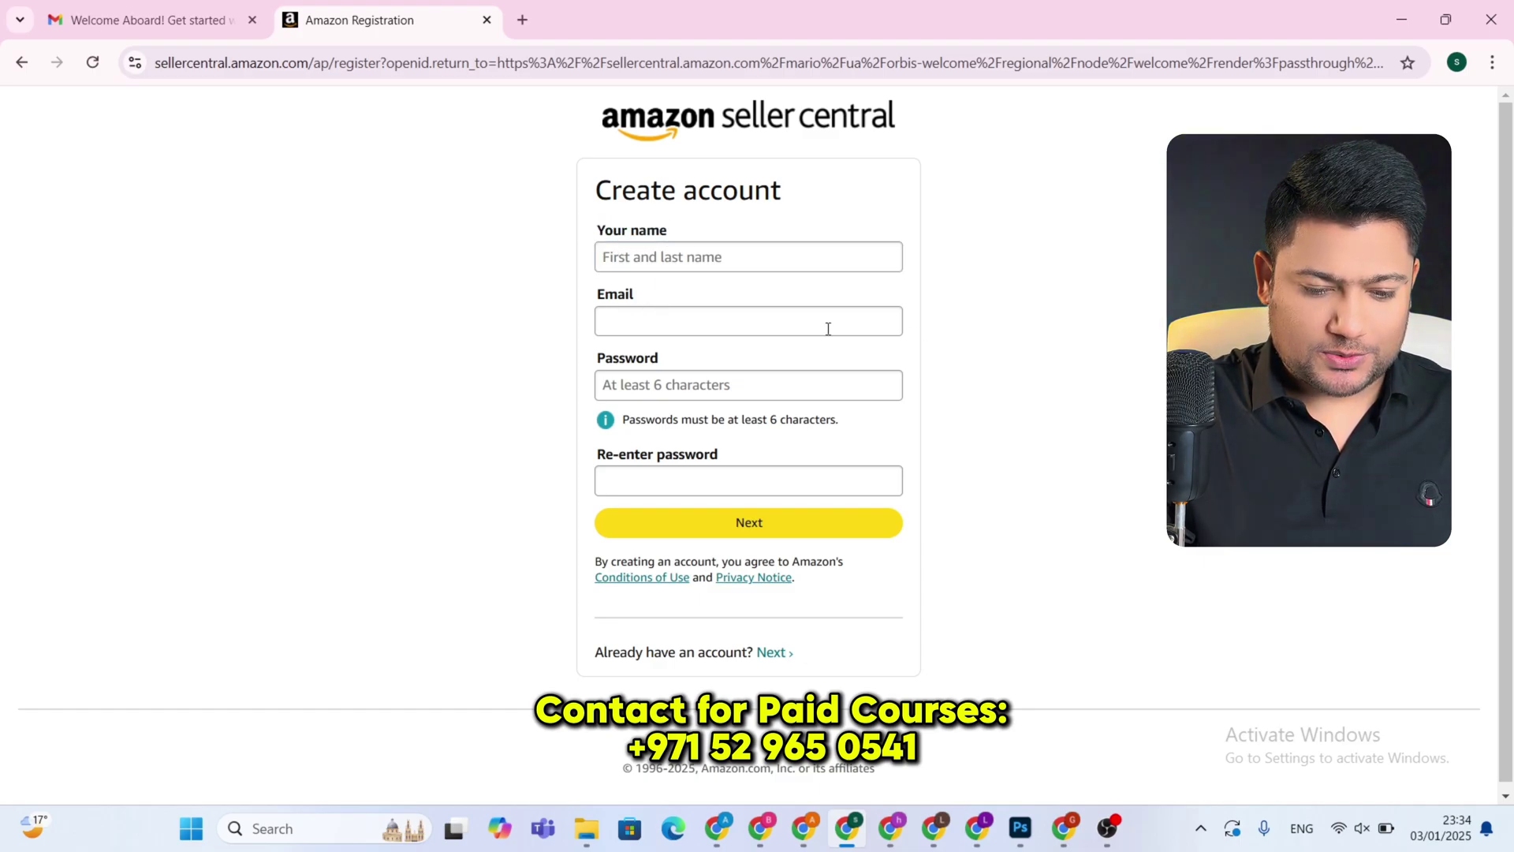
pyautogui.moveTo(652, 294); pyautogui.dragTo(578, 294)
pyautogui.click(568, 322)
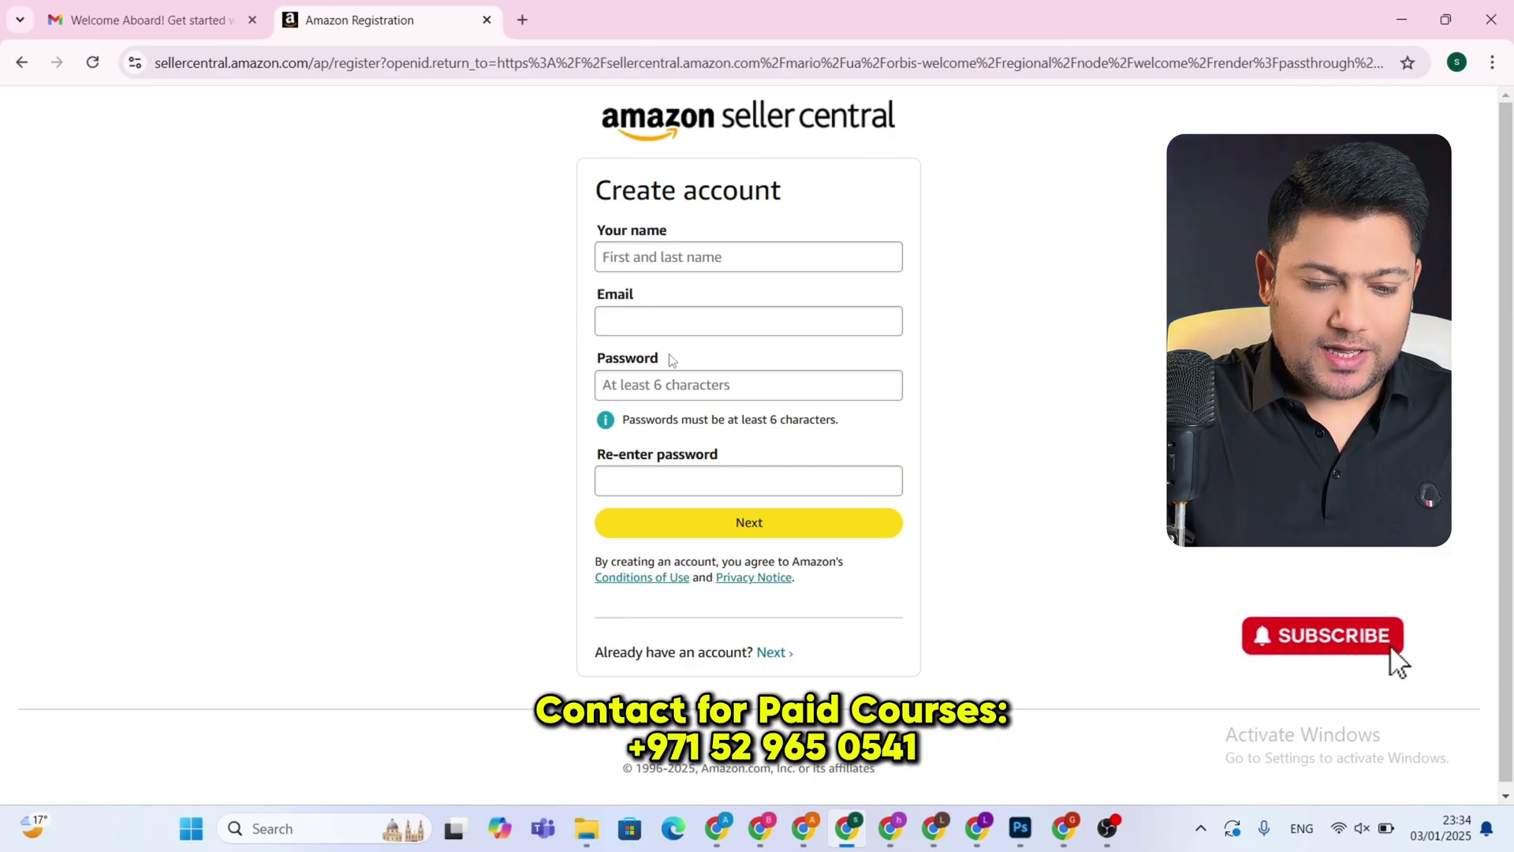
pyautogui.moveTo(669, 358); pyautogui.dragTo(592, 358)
pyautogui.click(568, 399)
pyautogui.moveTo(733, 461); pyautogui.dragTo(594, 454)
pyautogui.click(583, 466)
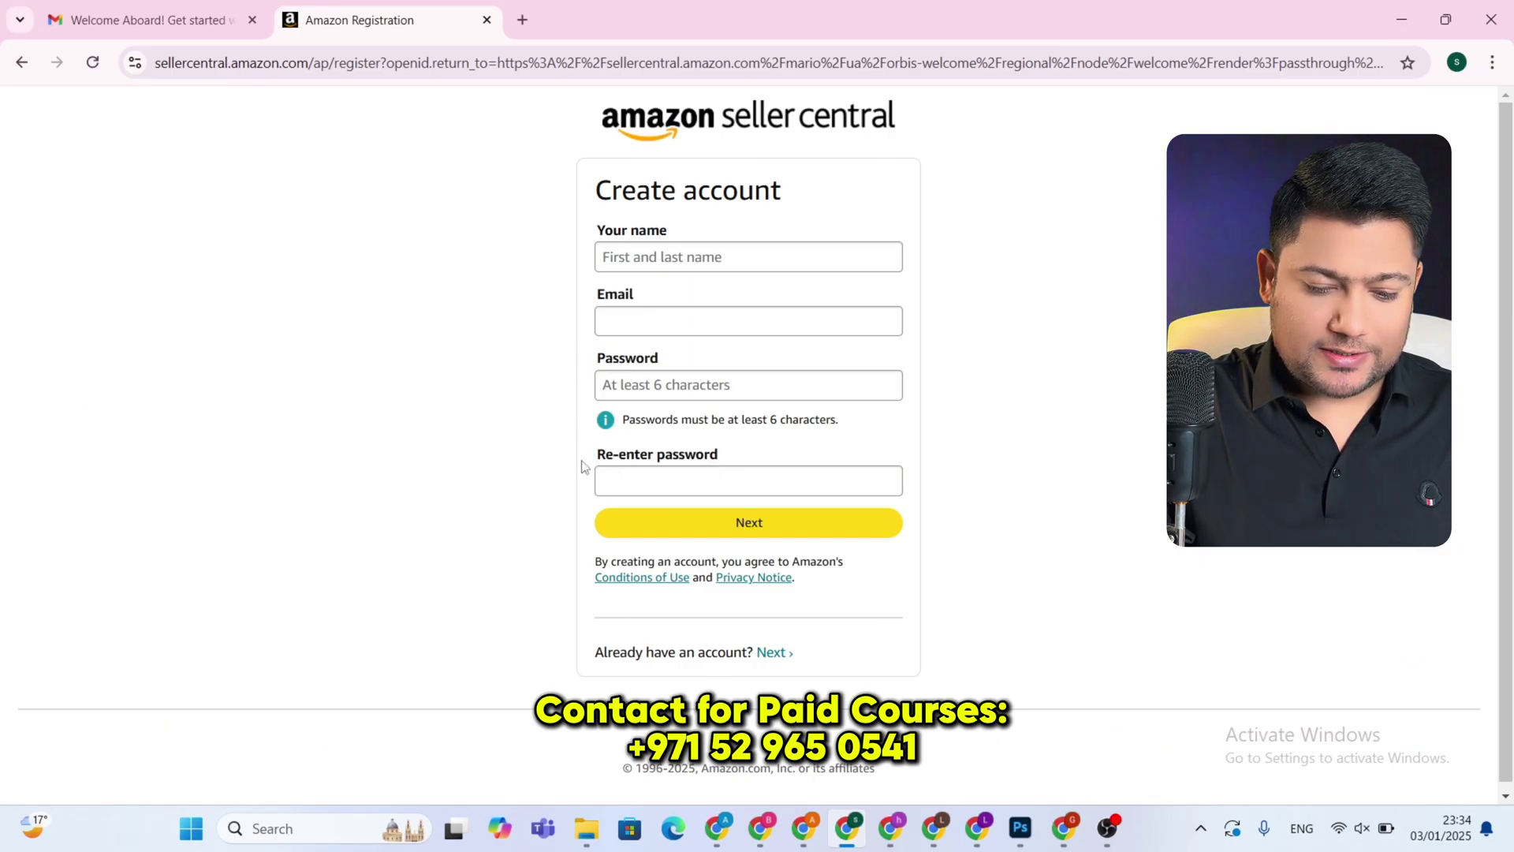
# Submit the registration and verify the e-mail with the emailed one-time code
pyautogui.click(685, 268)
pyautogui.press('Return')
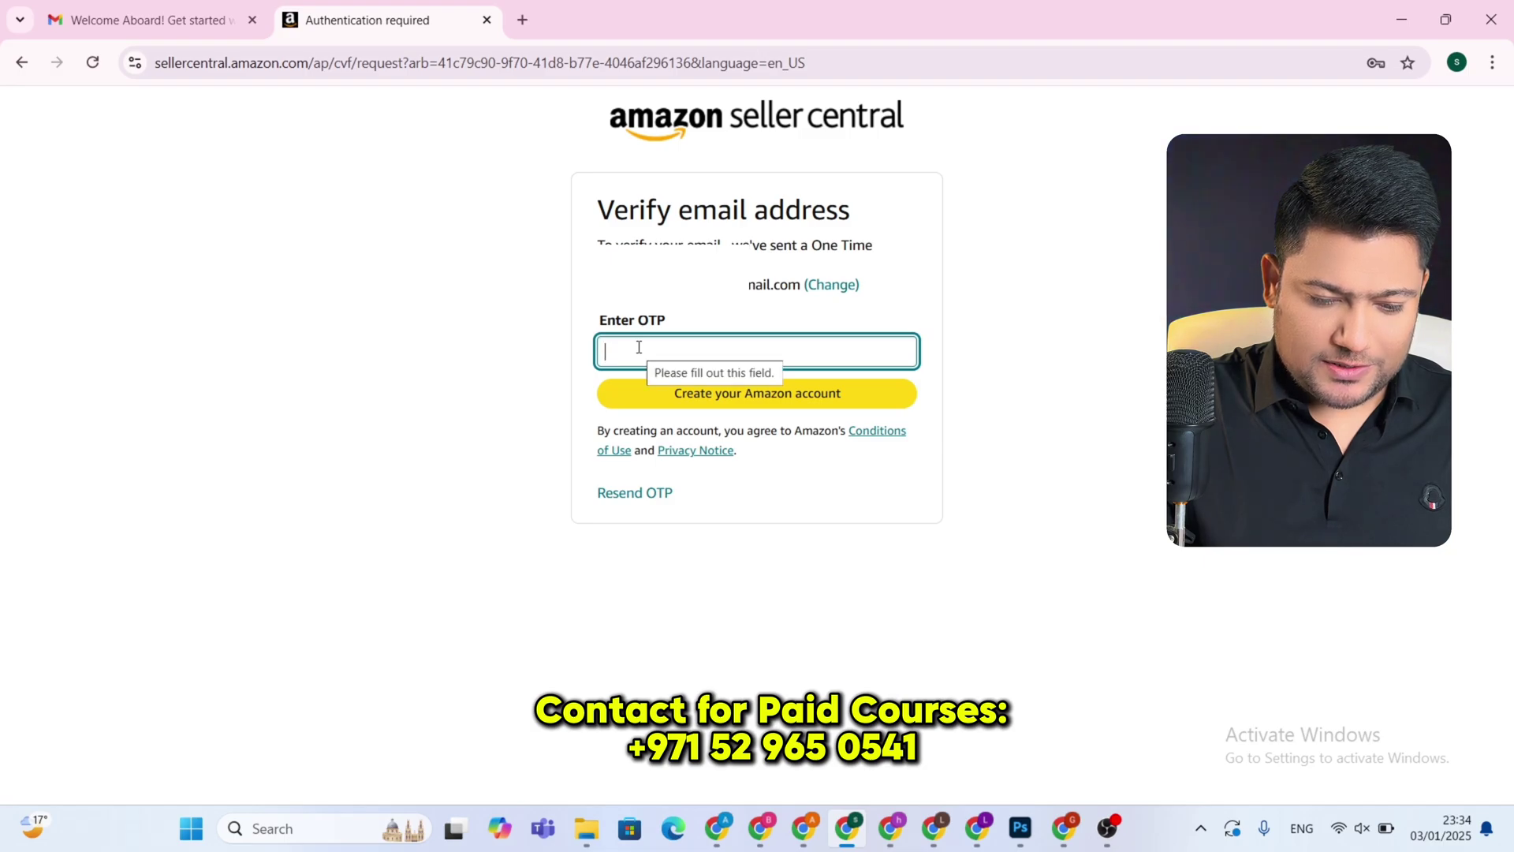
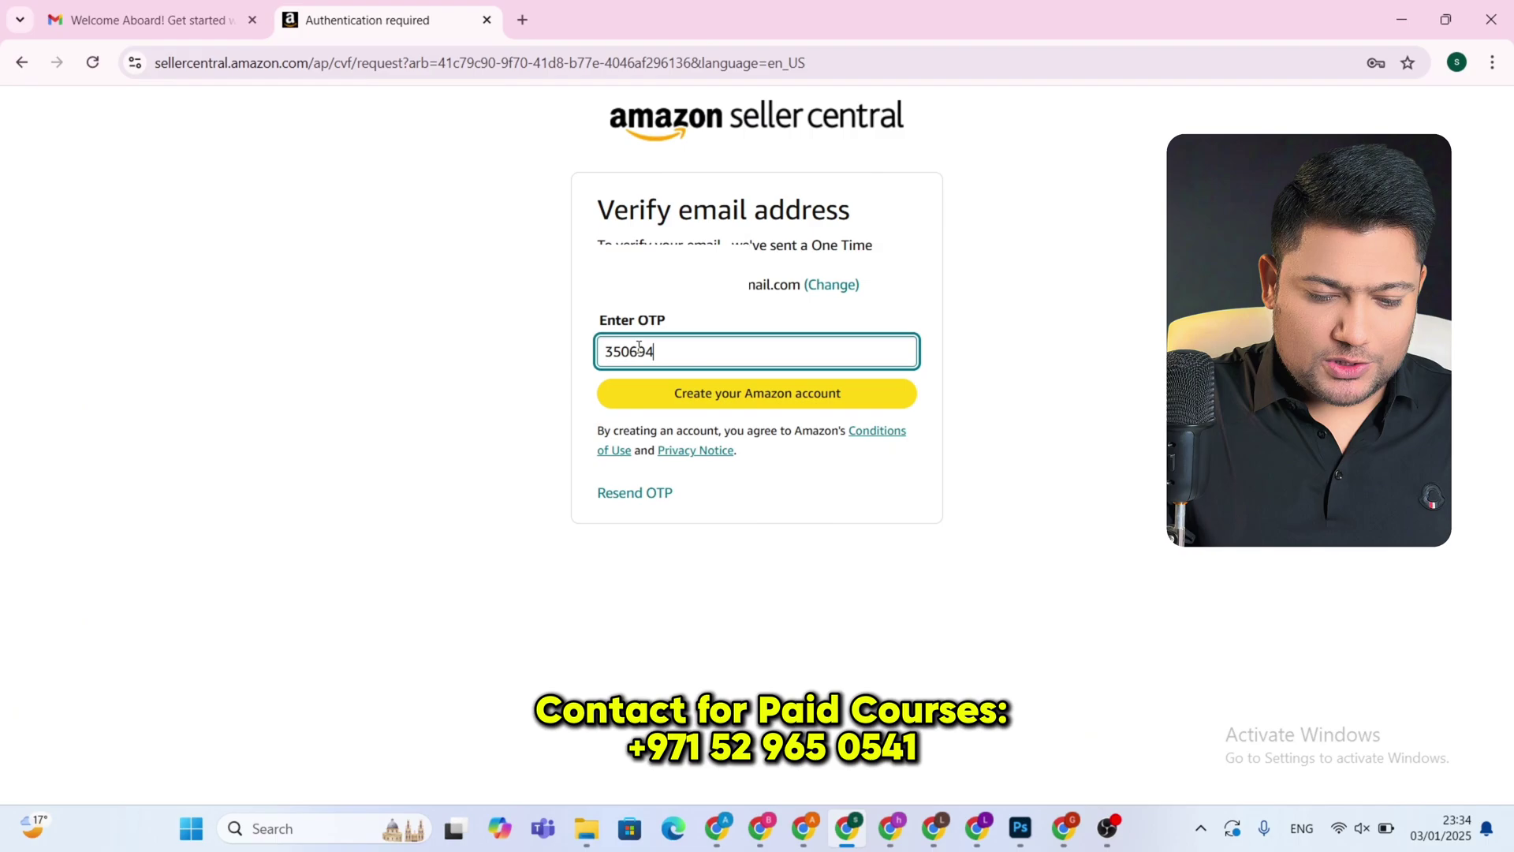
pyautogui.click(655, 396)
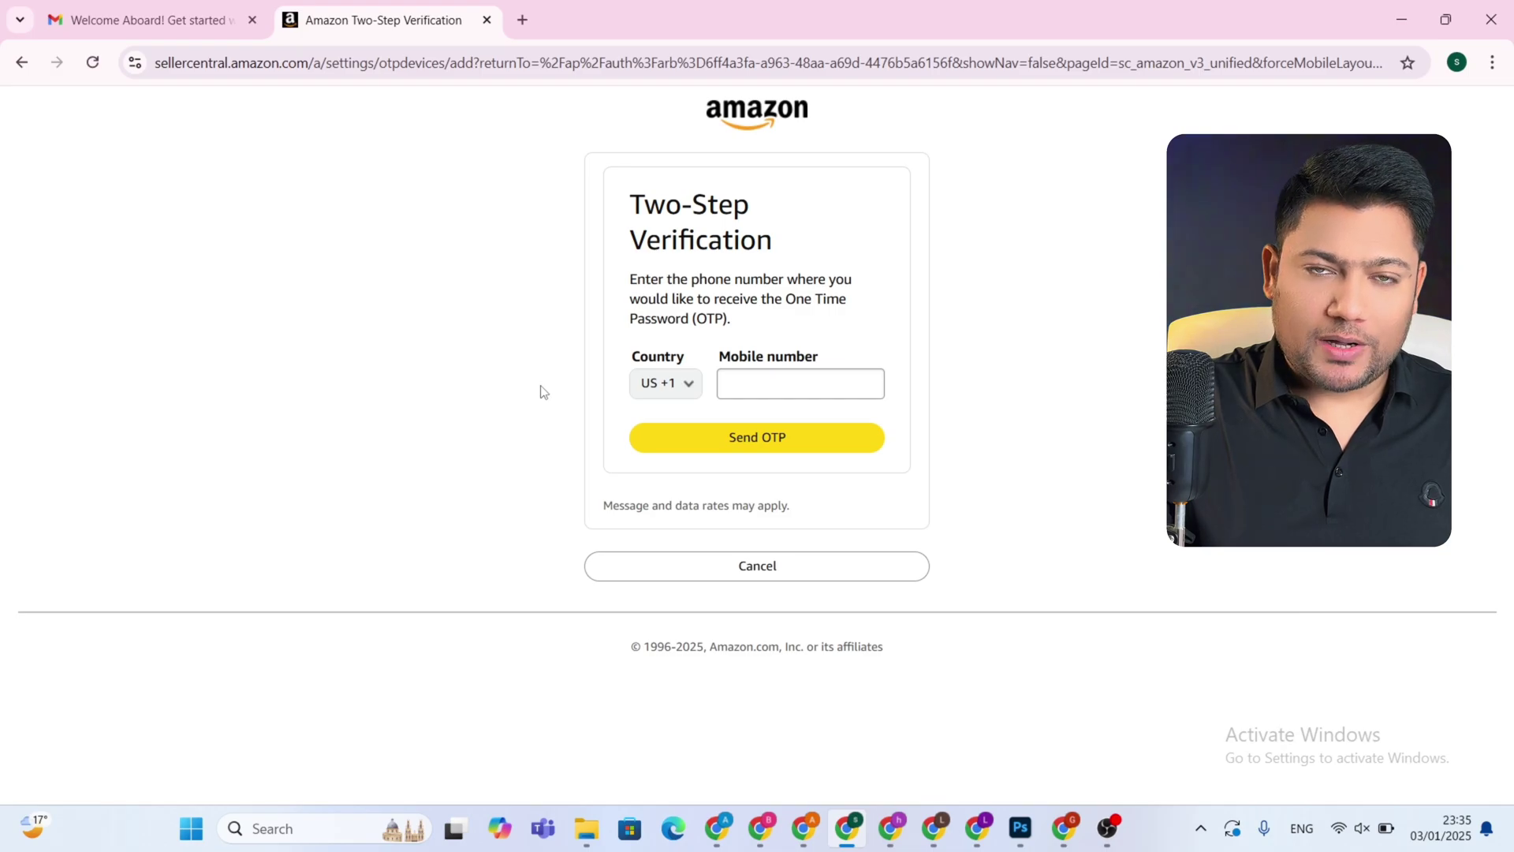
# Verify a United Arab Emirates +971 mobile number by one-time code, then start seller registration
pyautogui.click(666, 383)
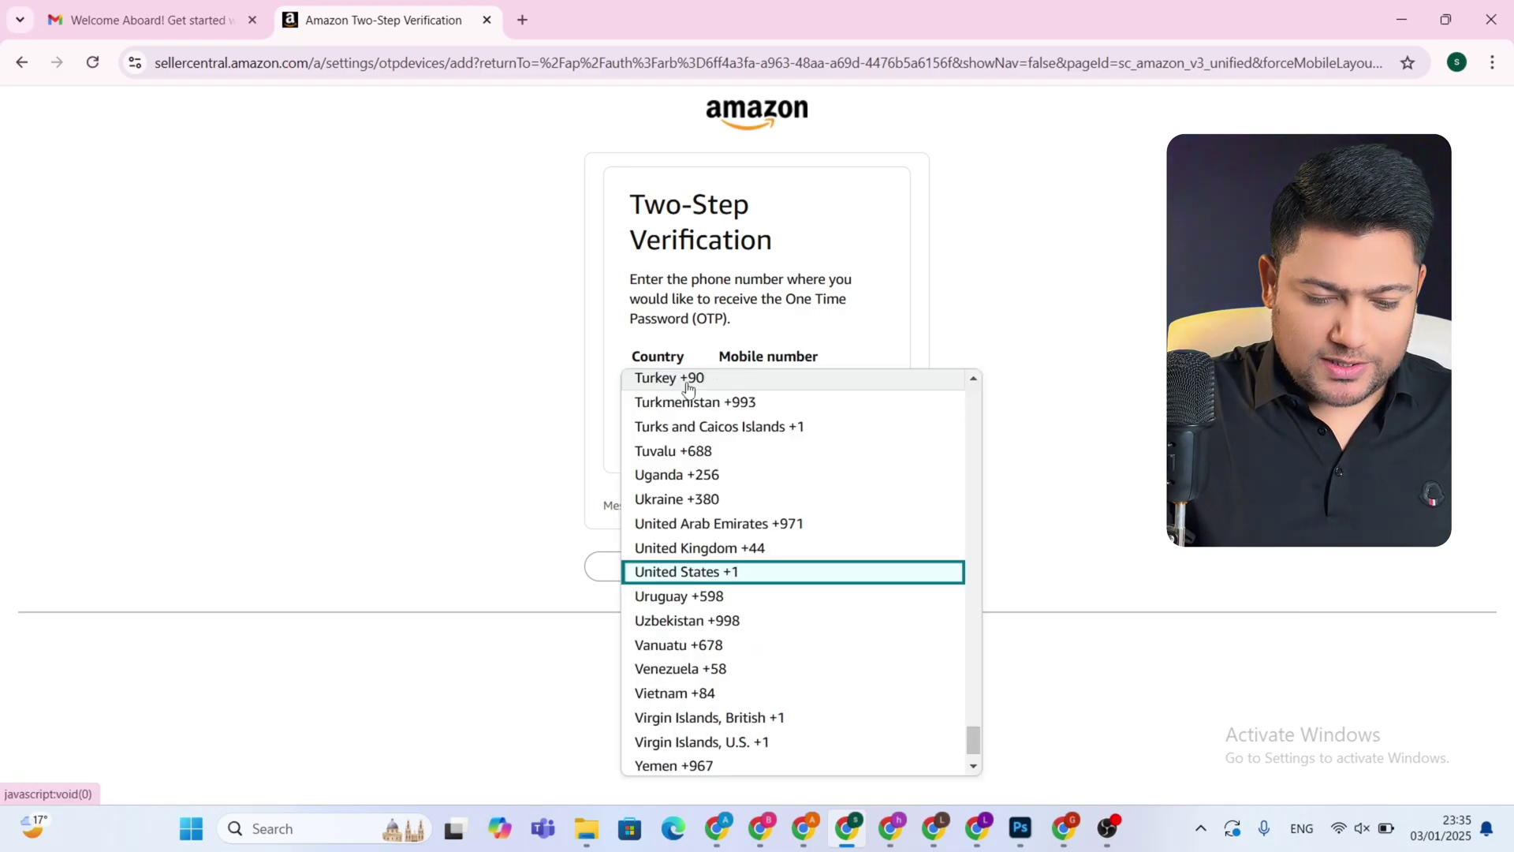
pyautogui.click(725, 523)
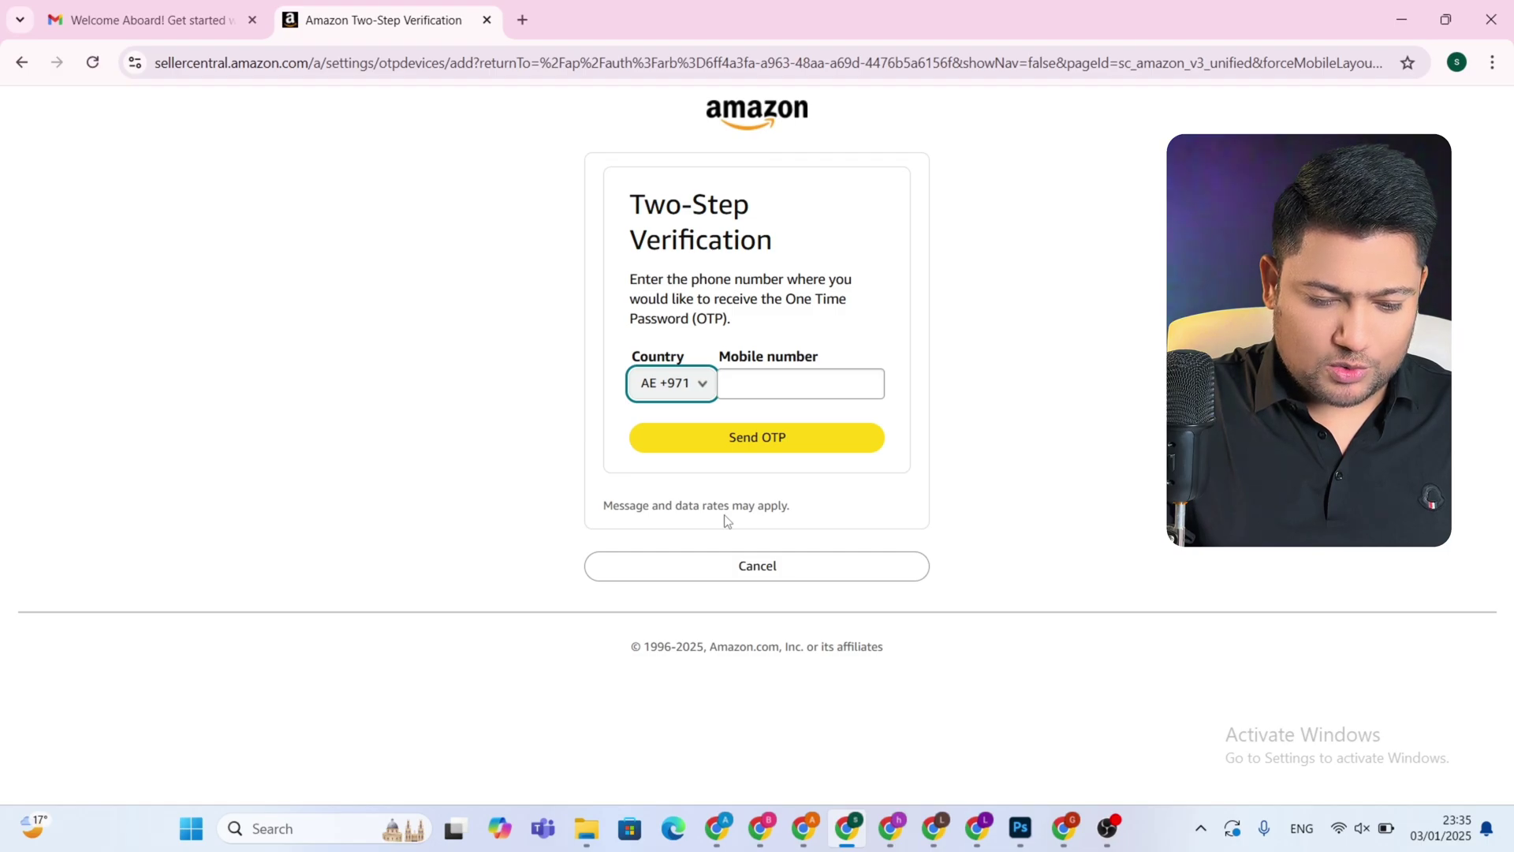
pyautogui.click(761, 438)
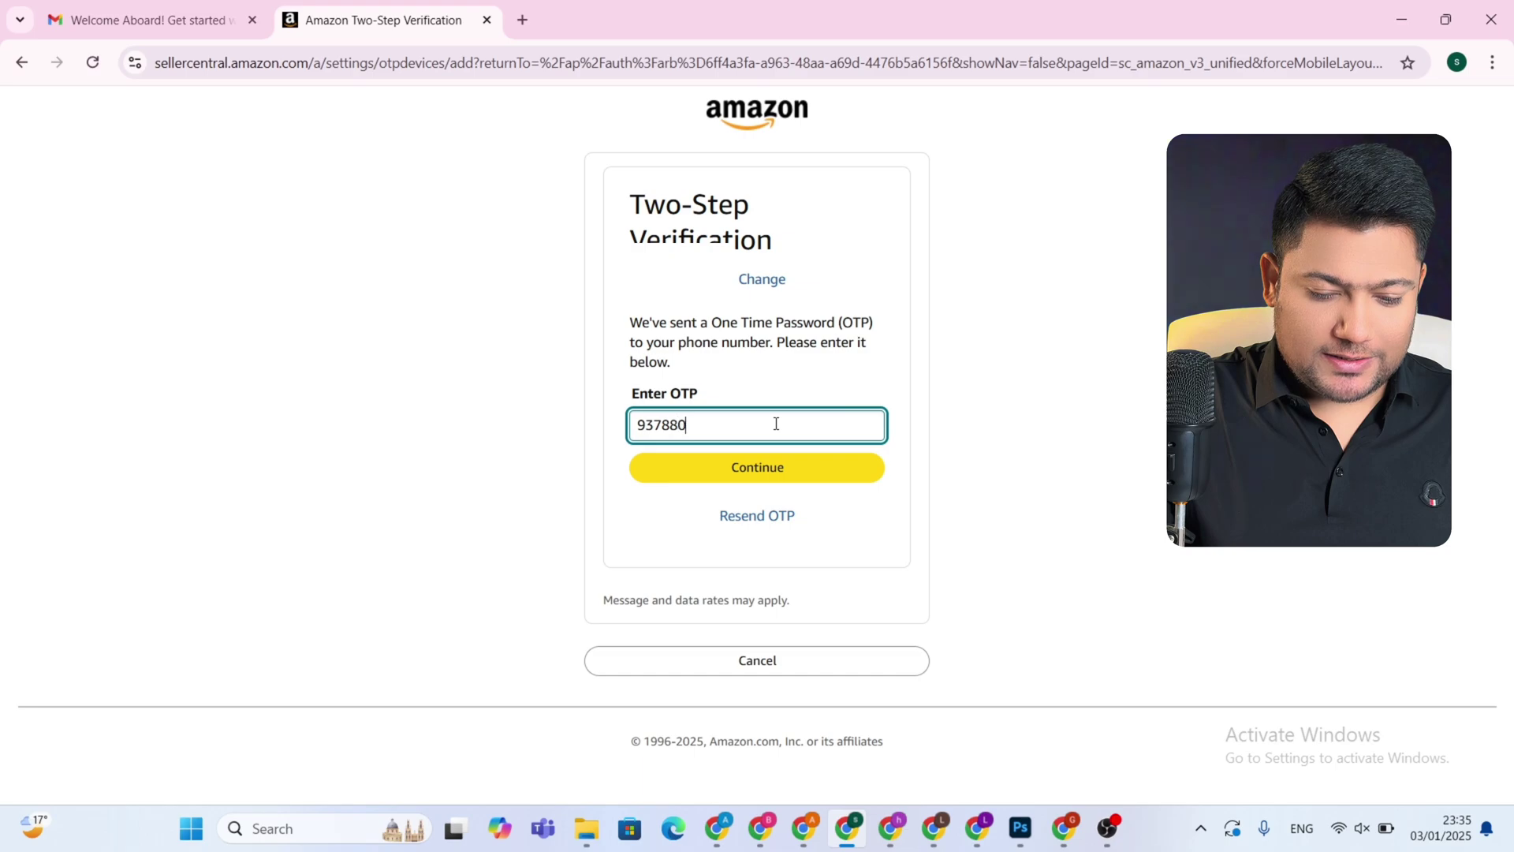
pyautogui.click(783, 465)
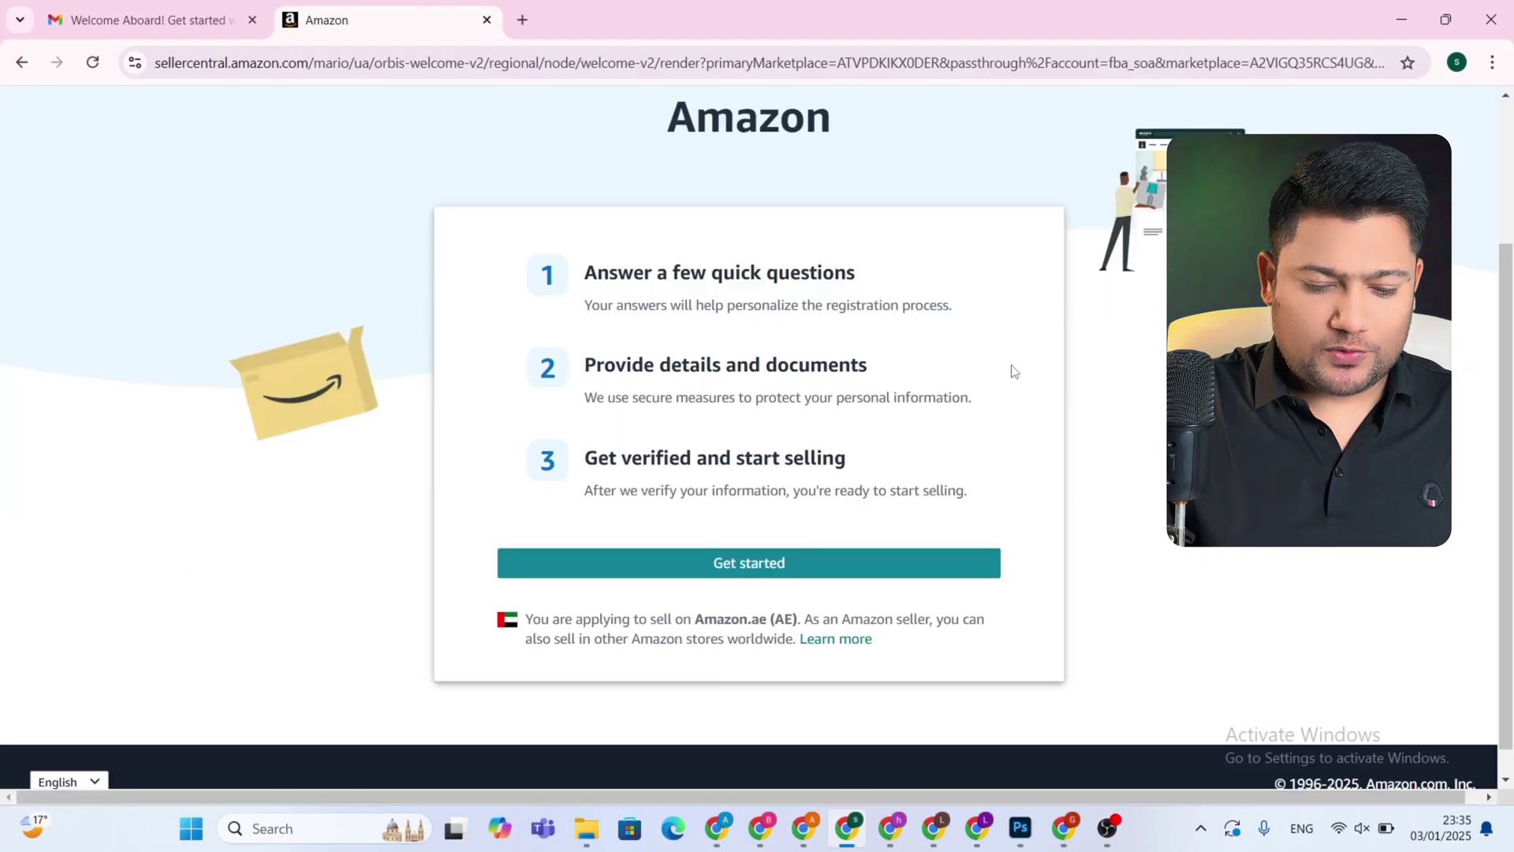
pyautogui.click(751, 554)
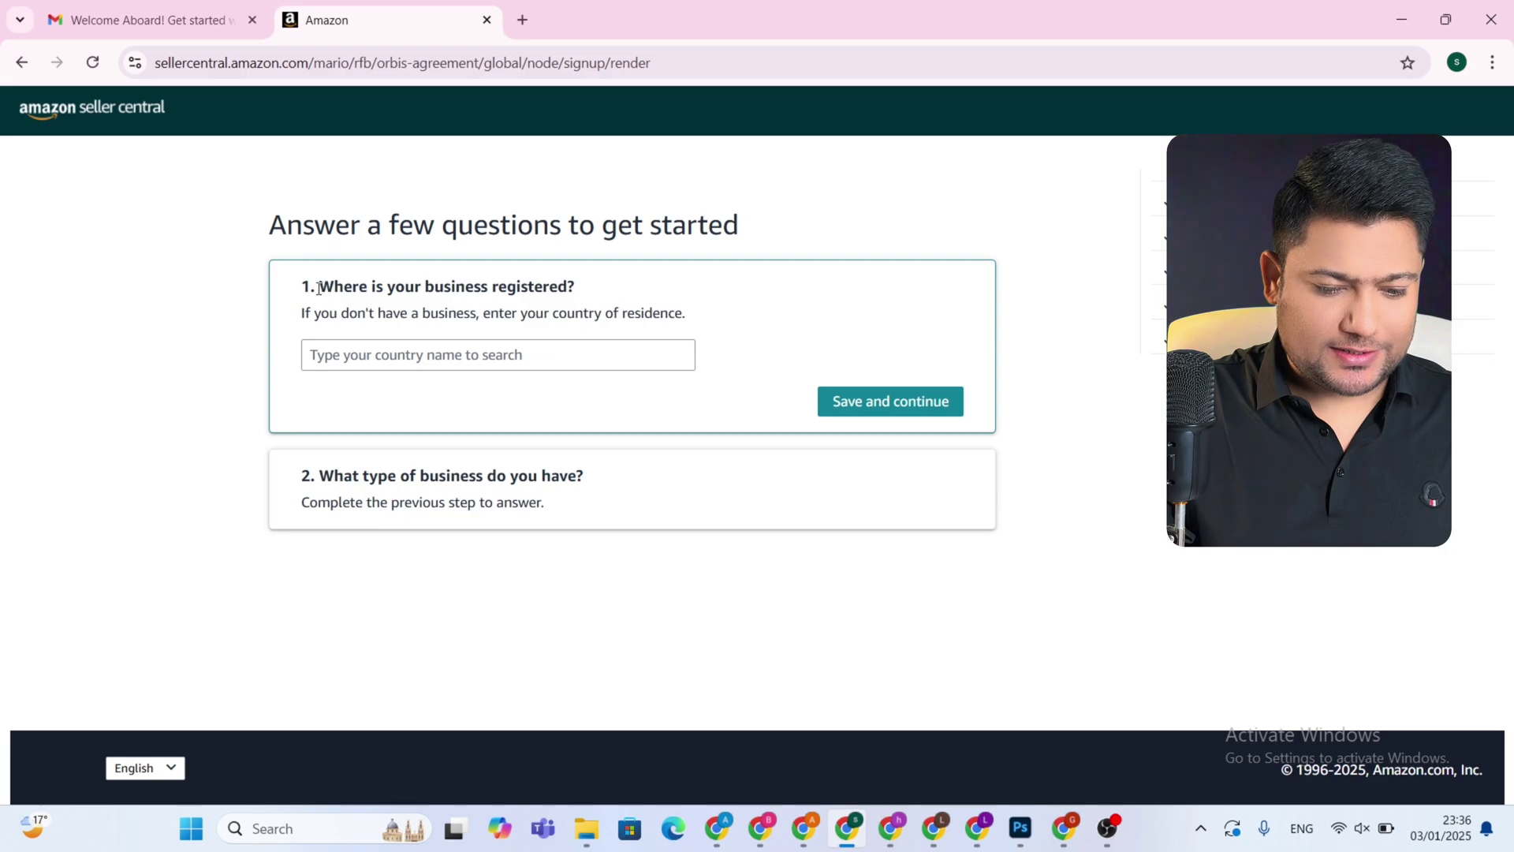
# Set the business location to United Arab Emirates and save
pyautogui.moveTo(319, 287); pyautogui.dragTo(548, 292)
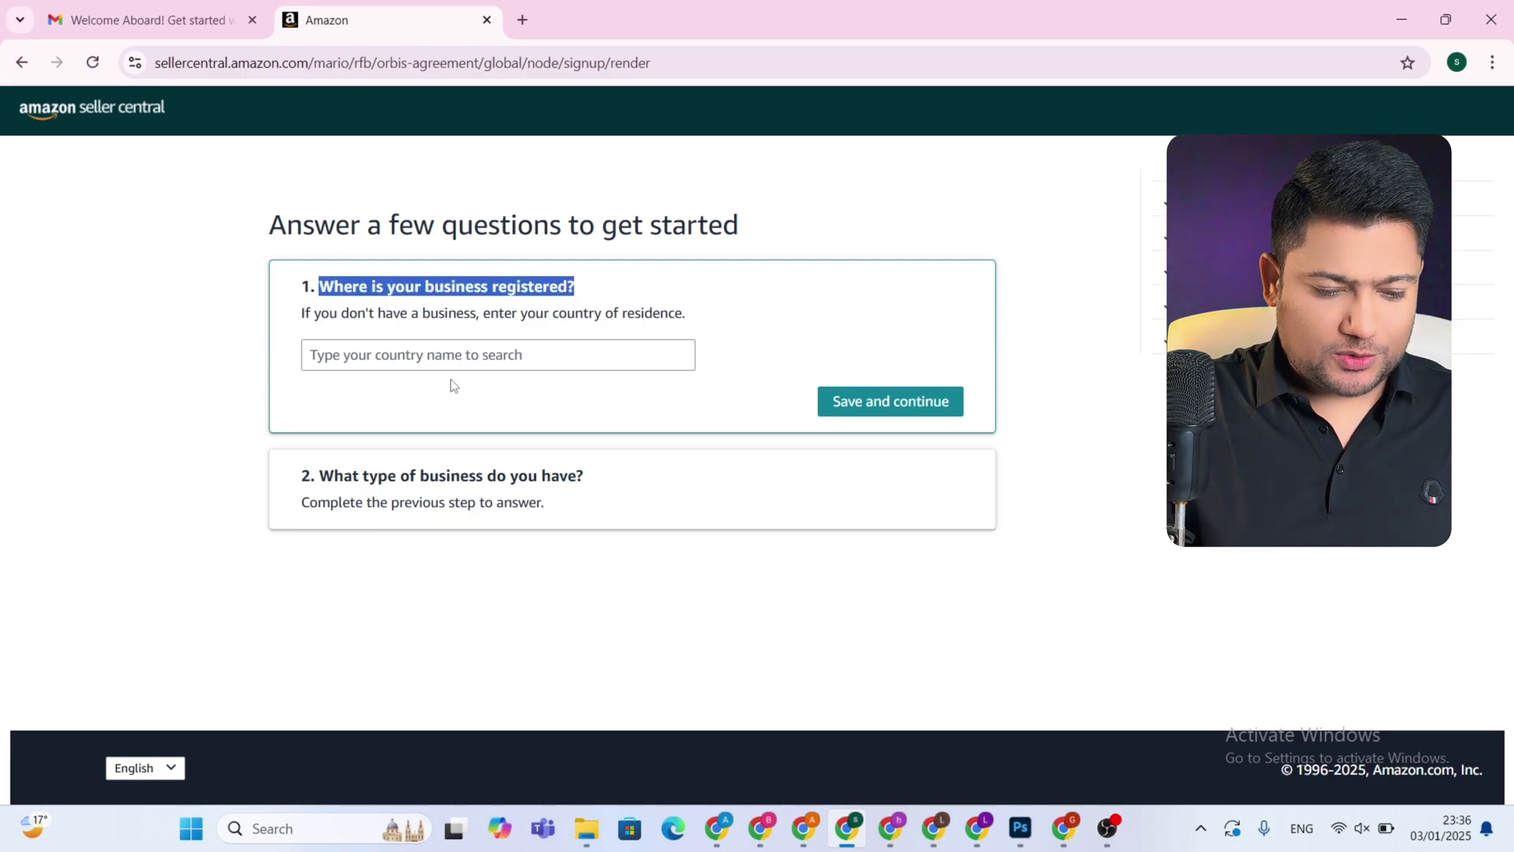
pyautogui.click(461, 356)
pyautogui.write('u')
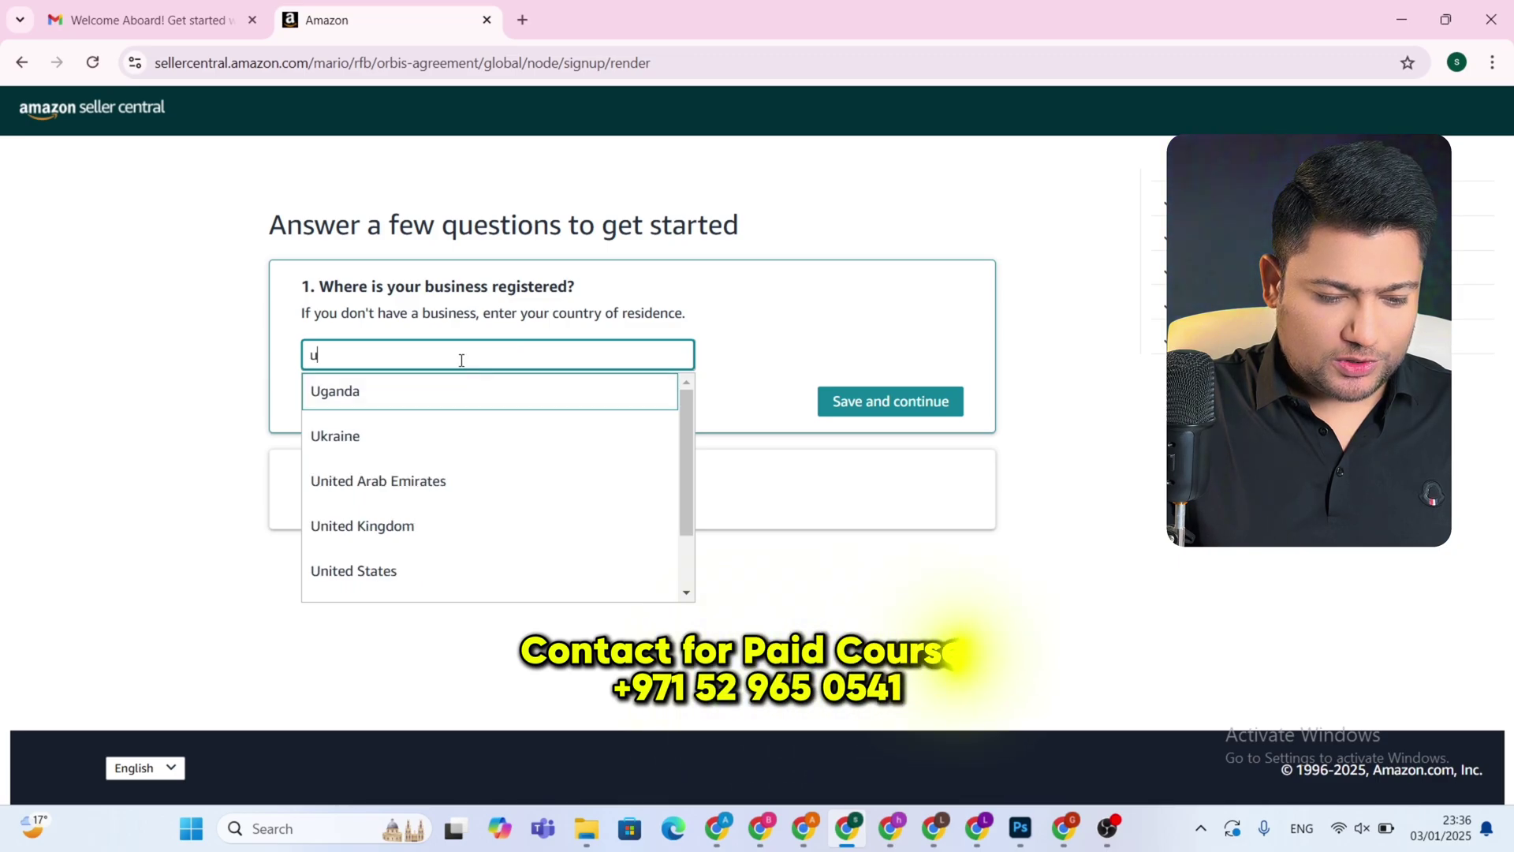
pyautogui.write('ni')
pyautogui.click(449, 398)
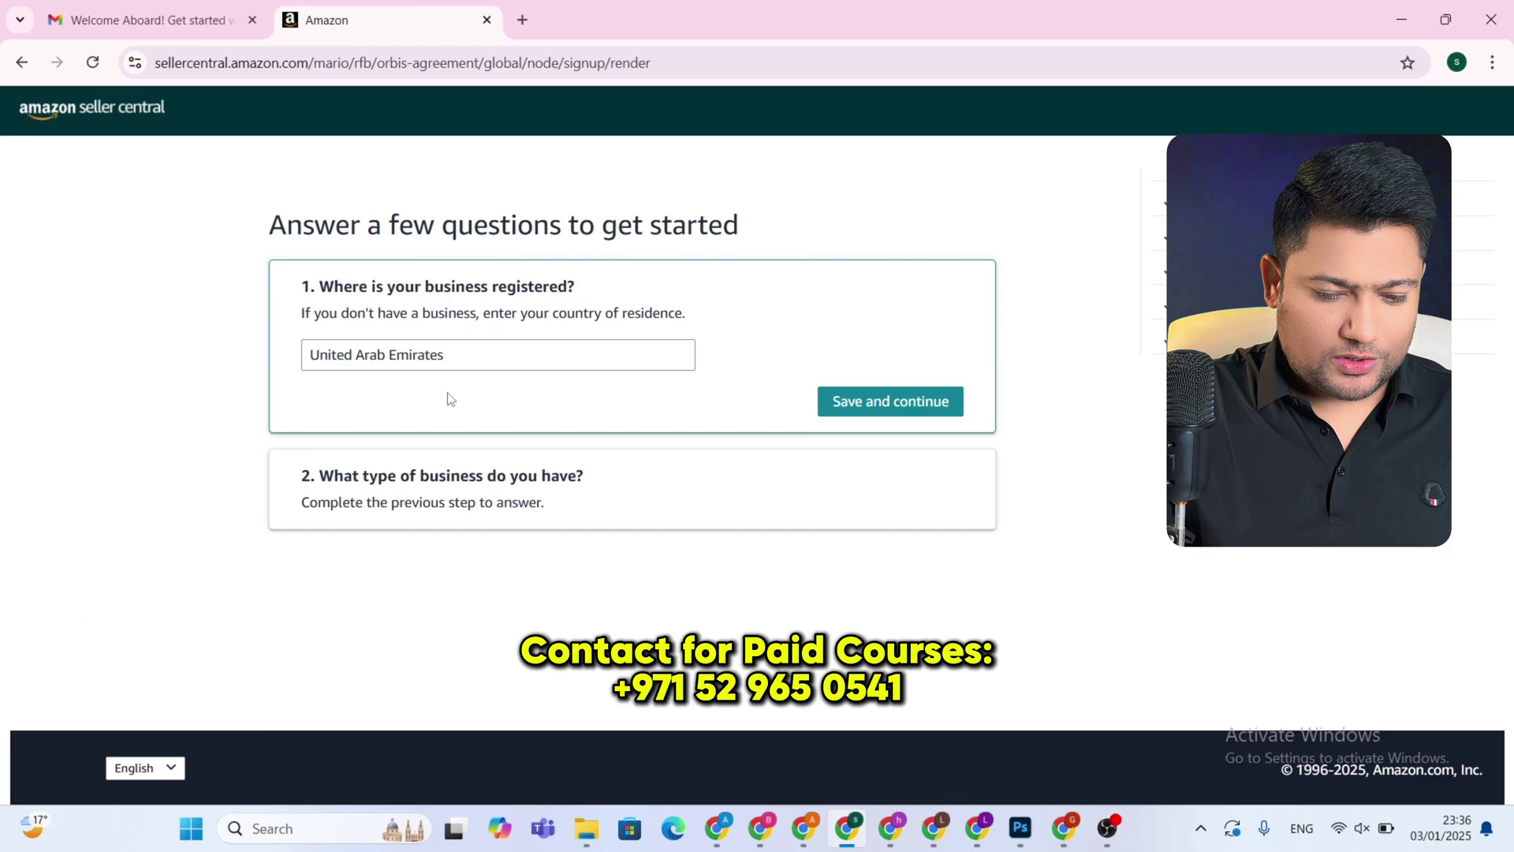
pyautogui.click(840, 415)
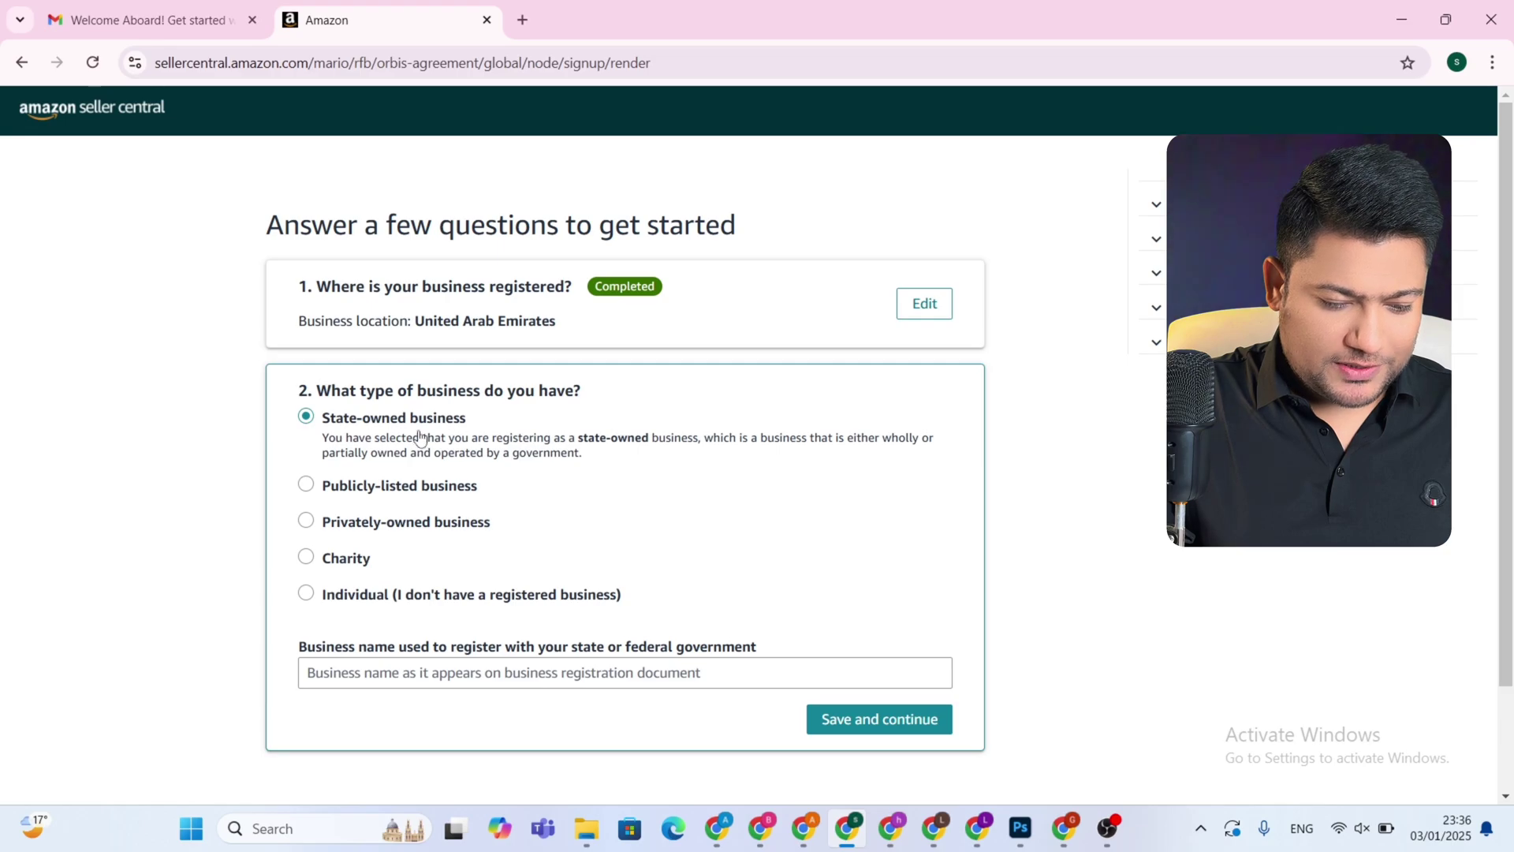
# Register a privately-owned business with its name, confirm the details and accept the seller agreement
pyautogui.click(308, 527)
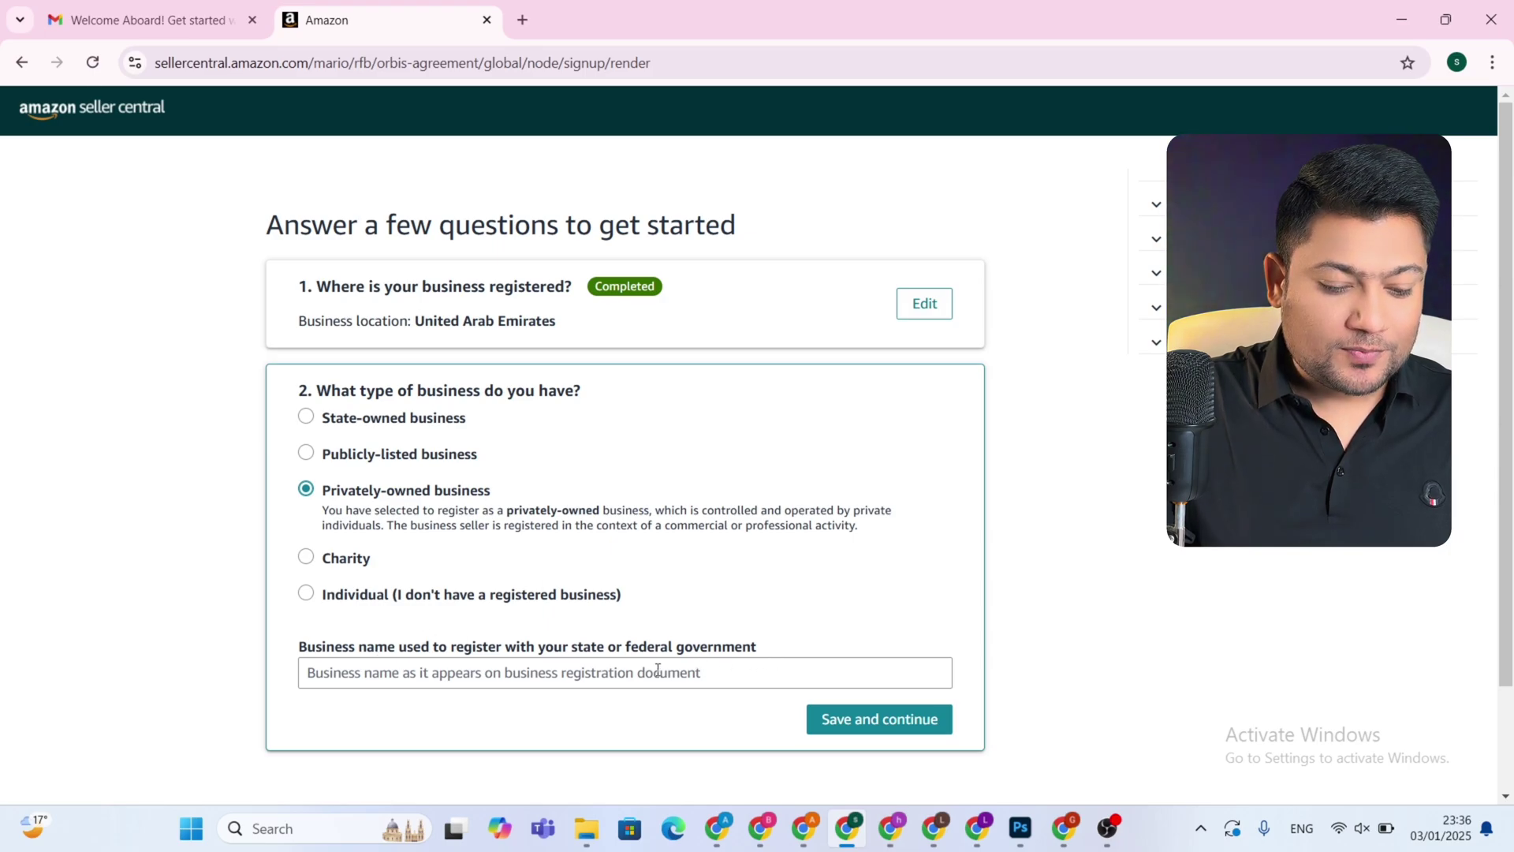
pyautogui.click(406, 670)
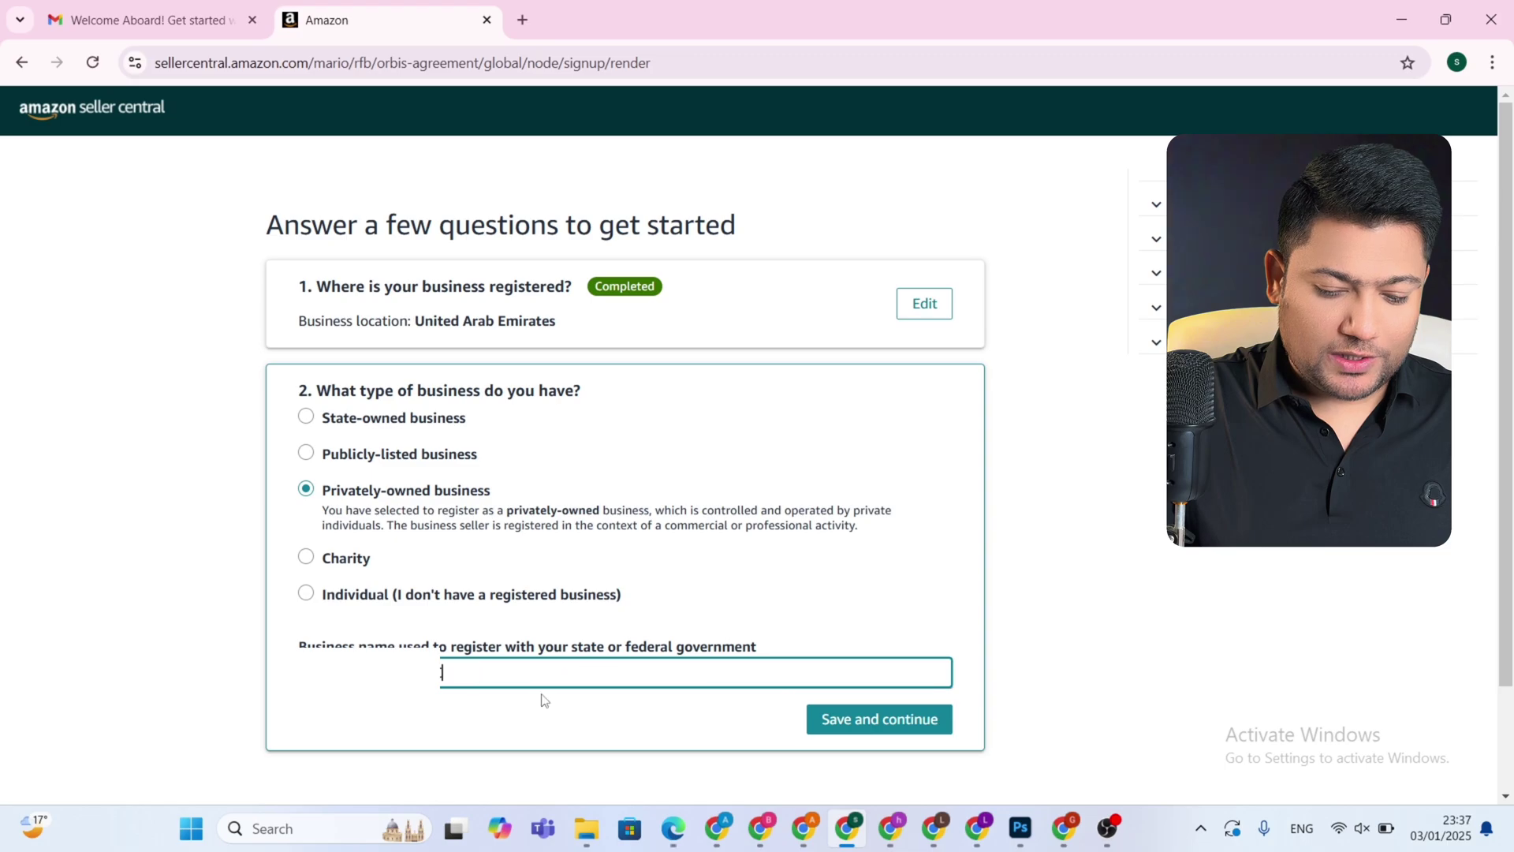
pyautogui.click(931, 722)
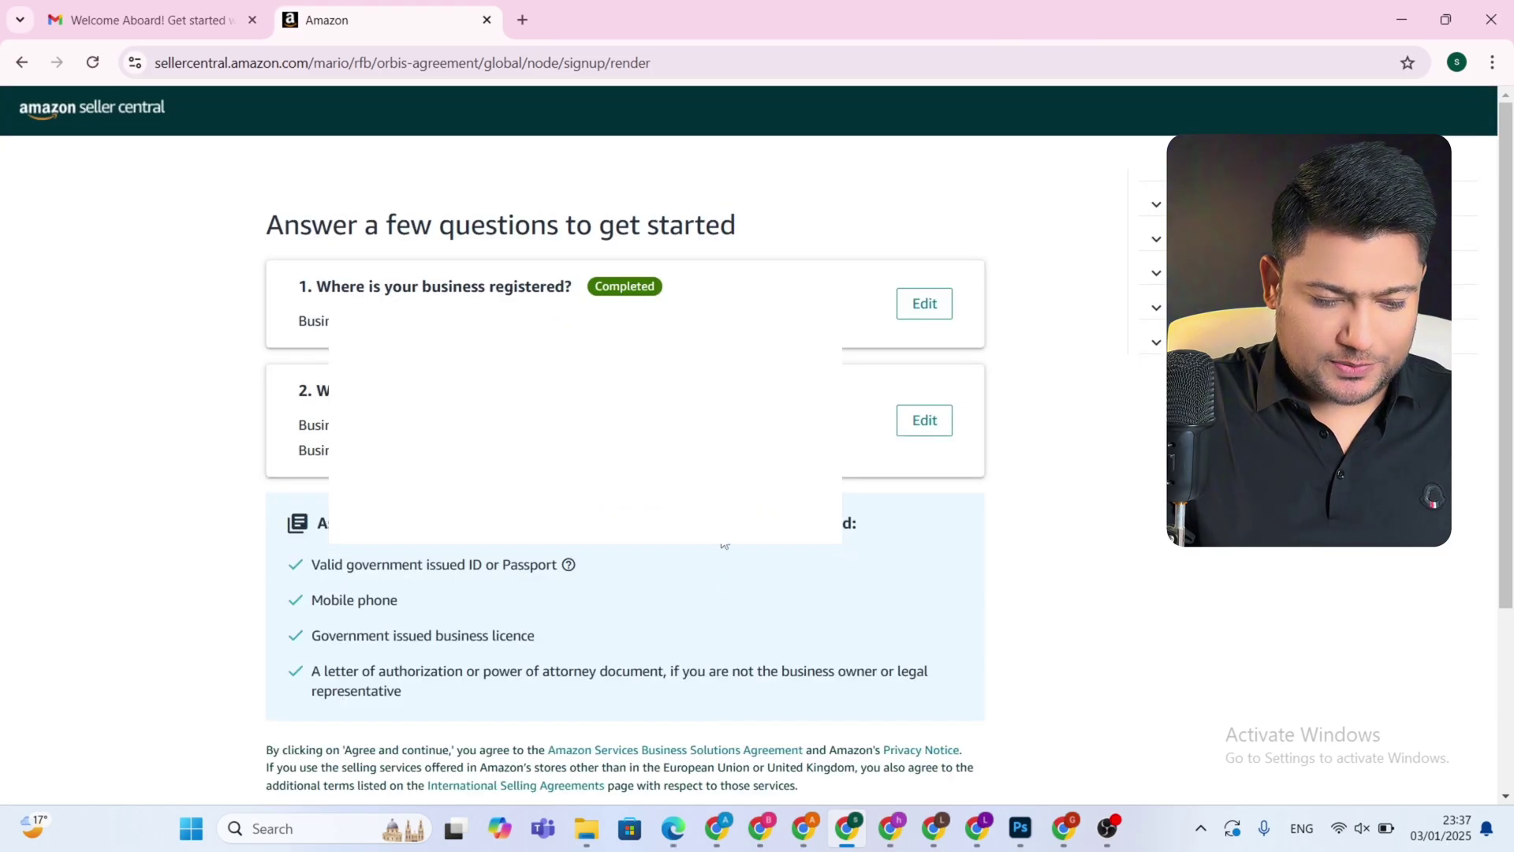
pyautogui.scroll(-1, 723, 545)
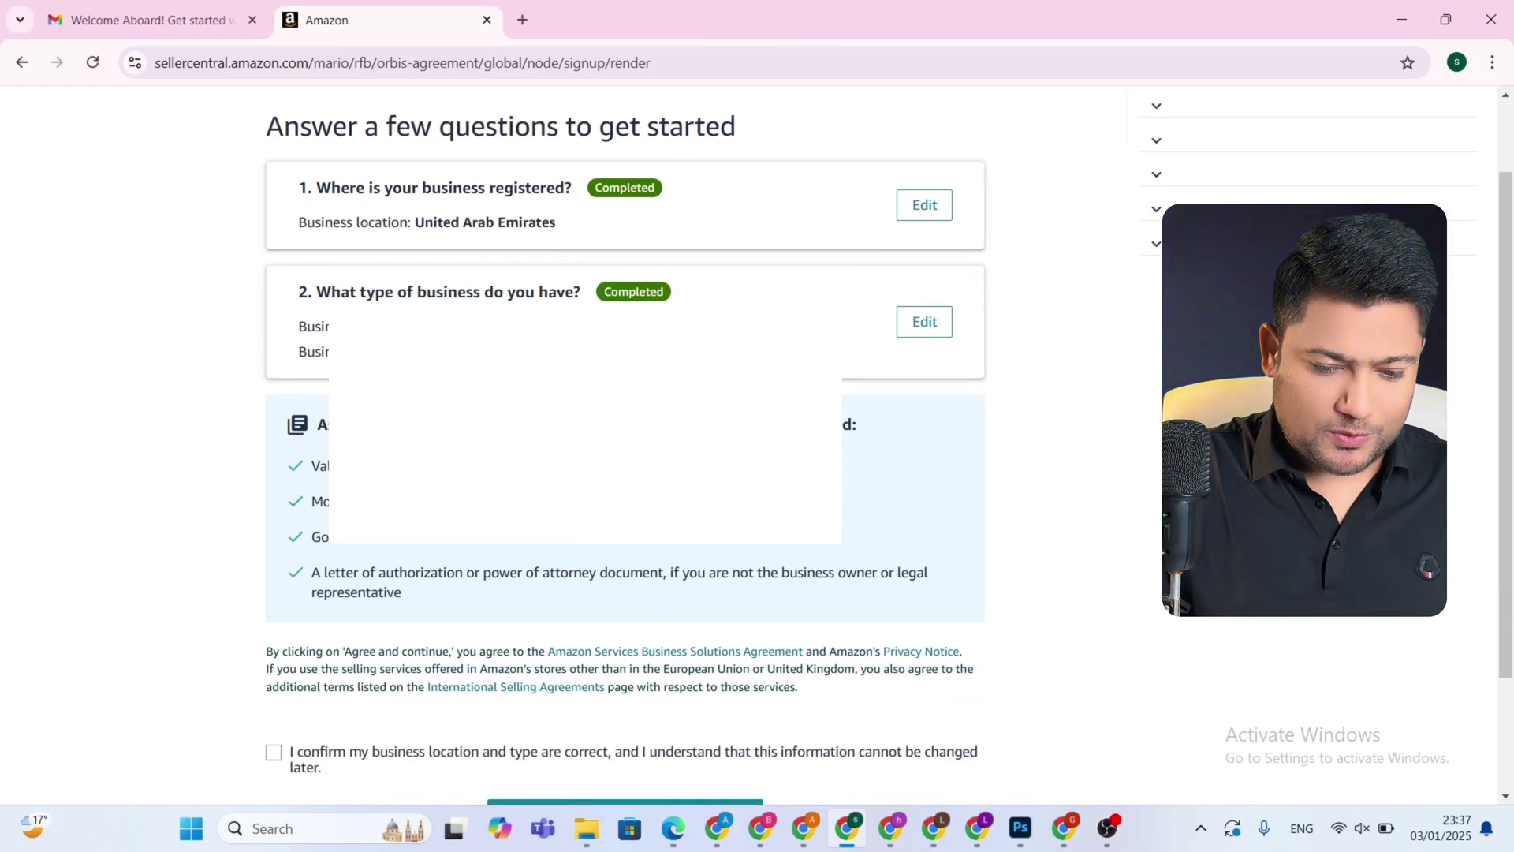
pyautogui.scroll(-1, 584, 534)
pyautogui.click(274, 654)
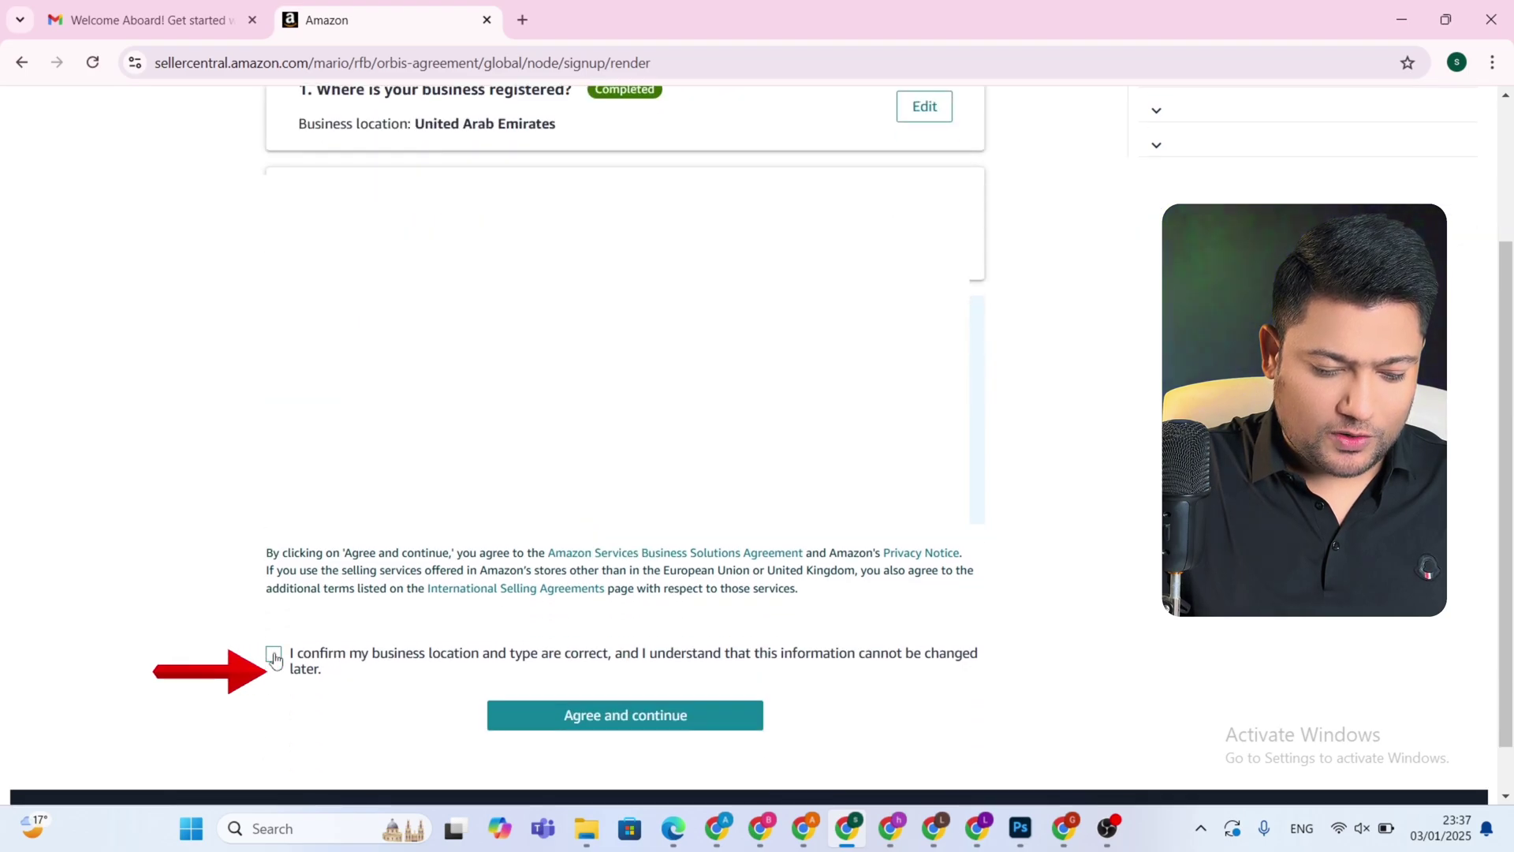
pyautogui.click(603, 716)
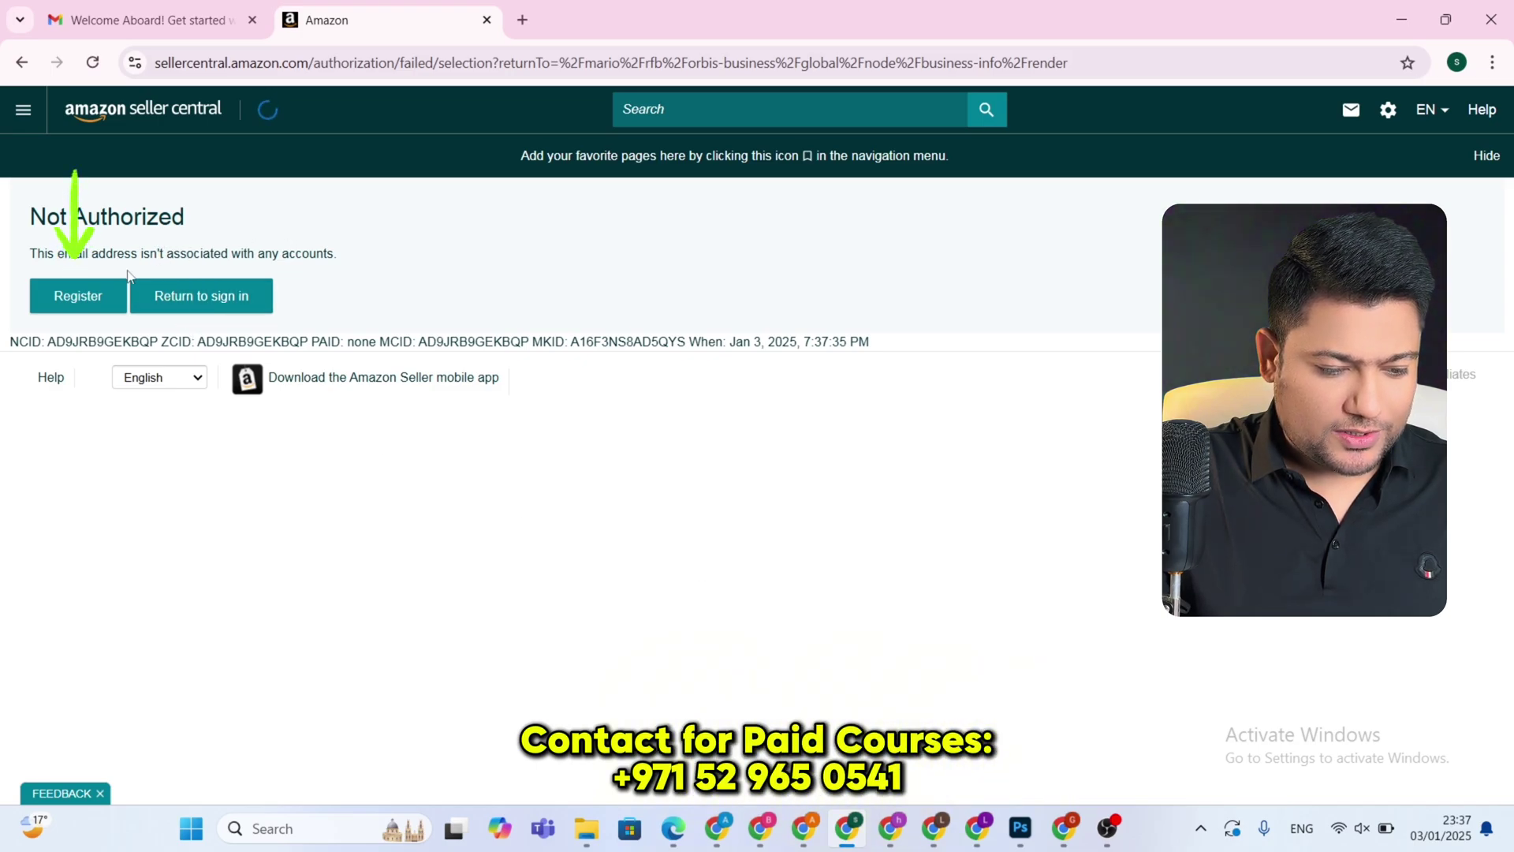
# Register a new seller account for this e-mail and submit the Business information form
pyautogui.click(93, 296)
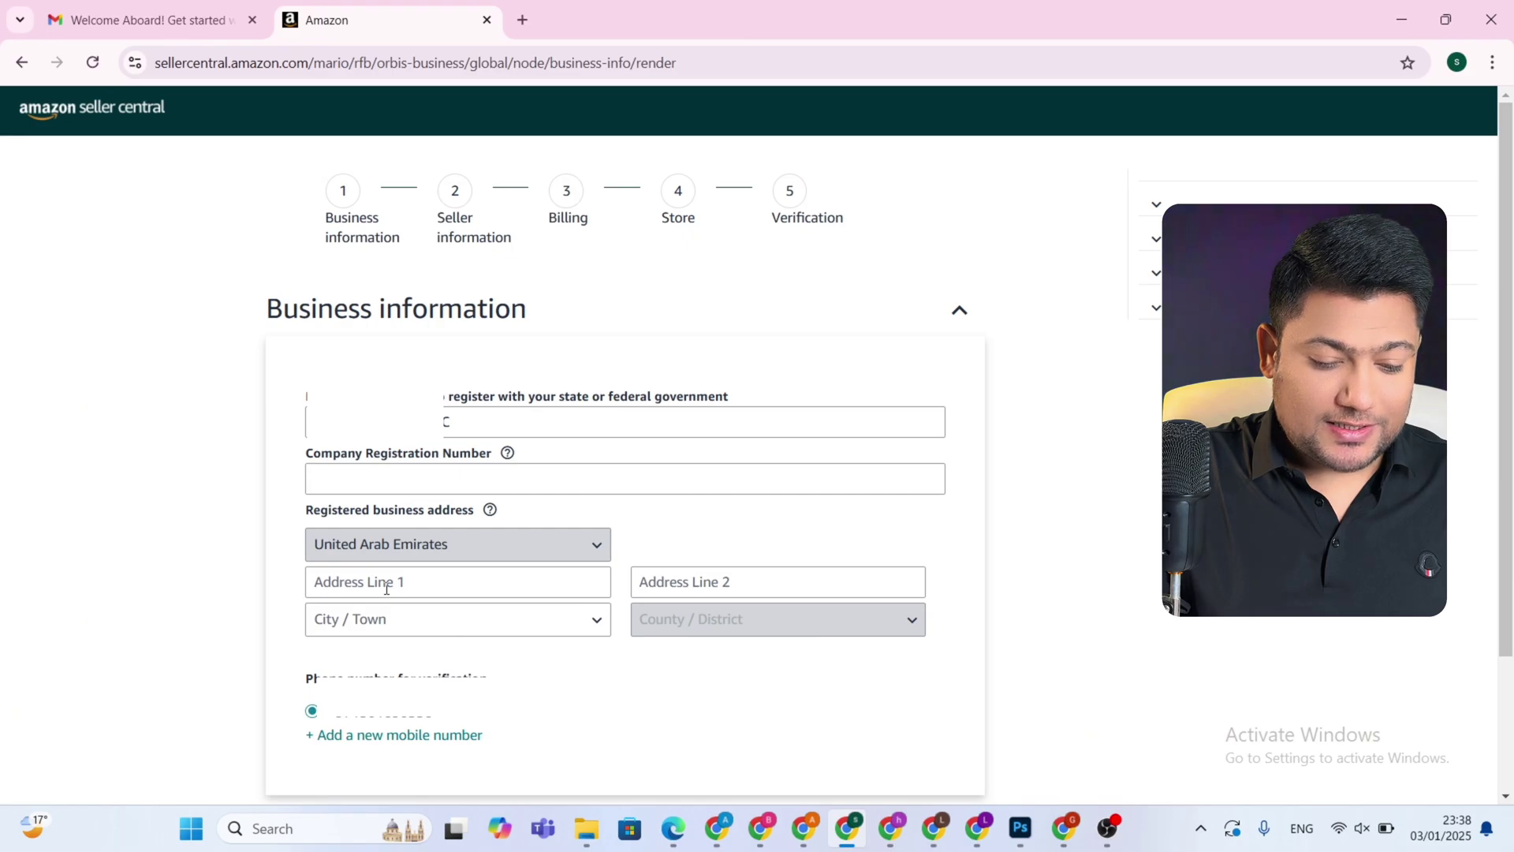
pyautogui.scroll(-3, 628, 672)
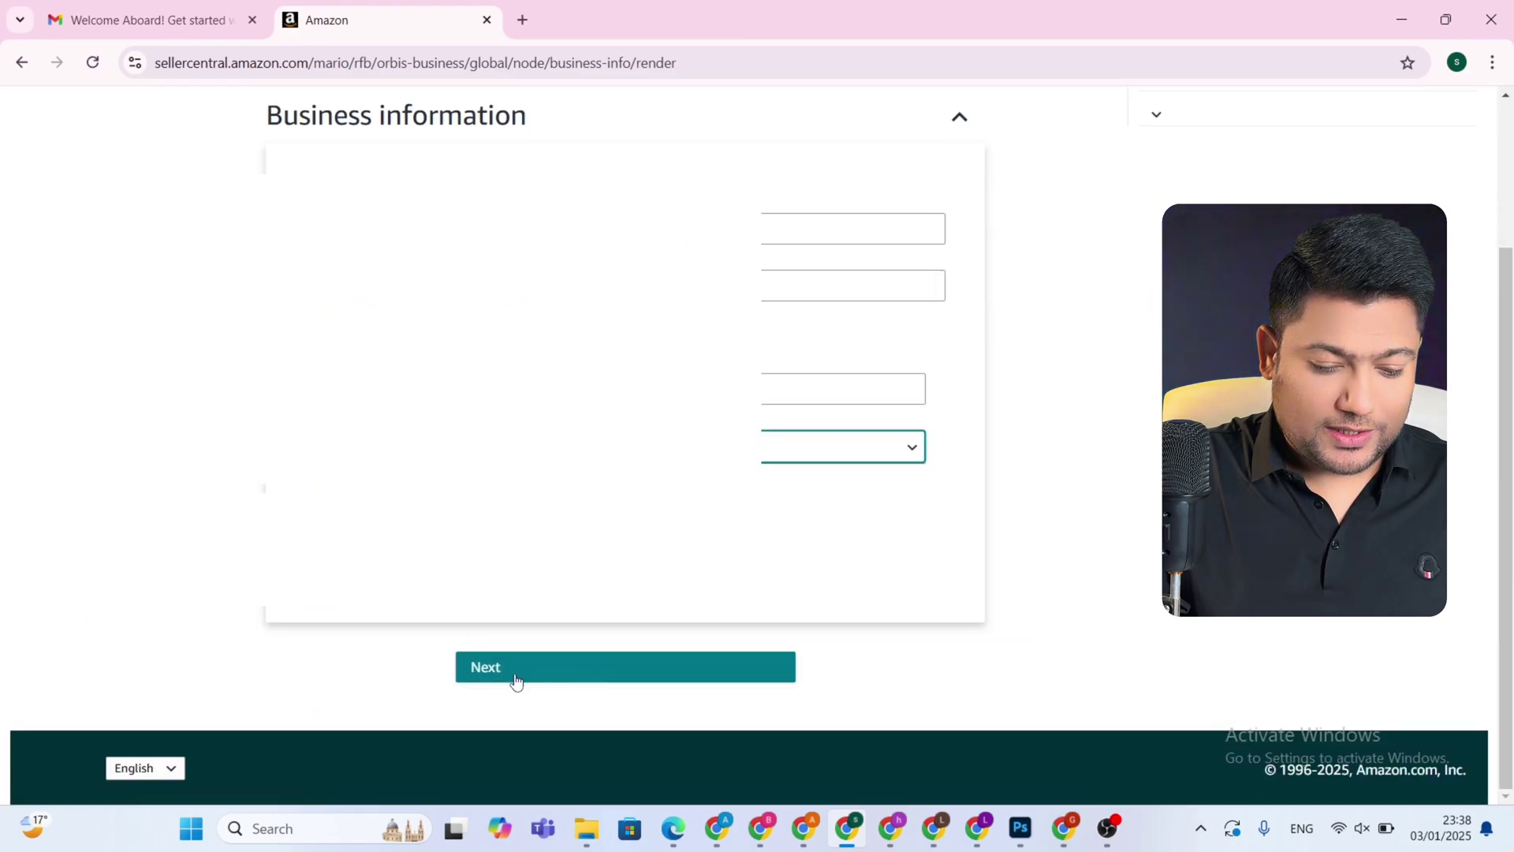
pyautogui.click(517, 681)
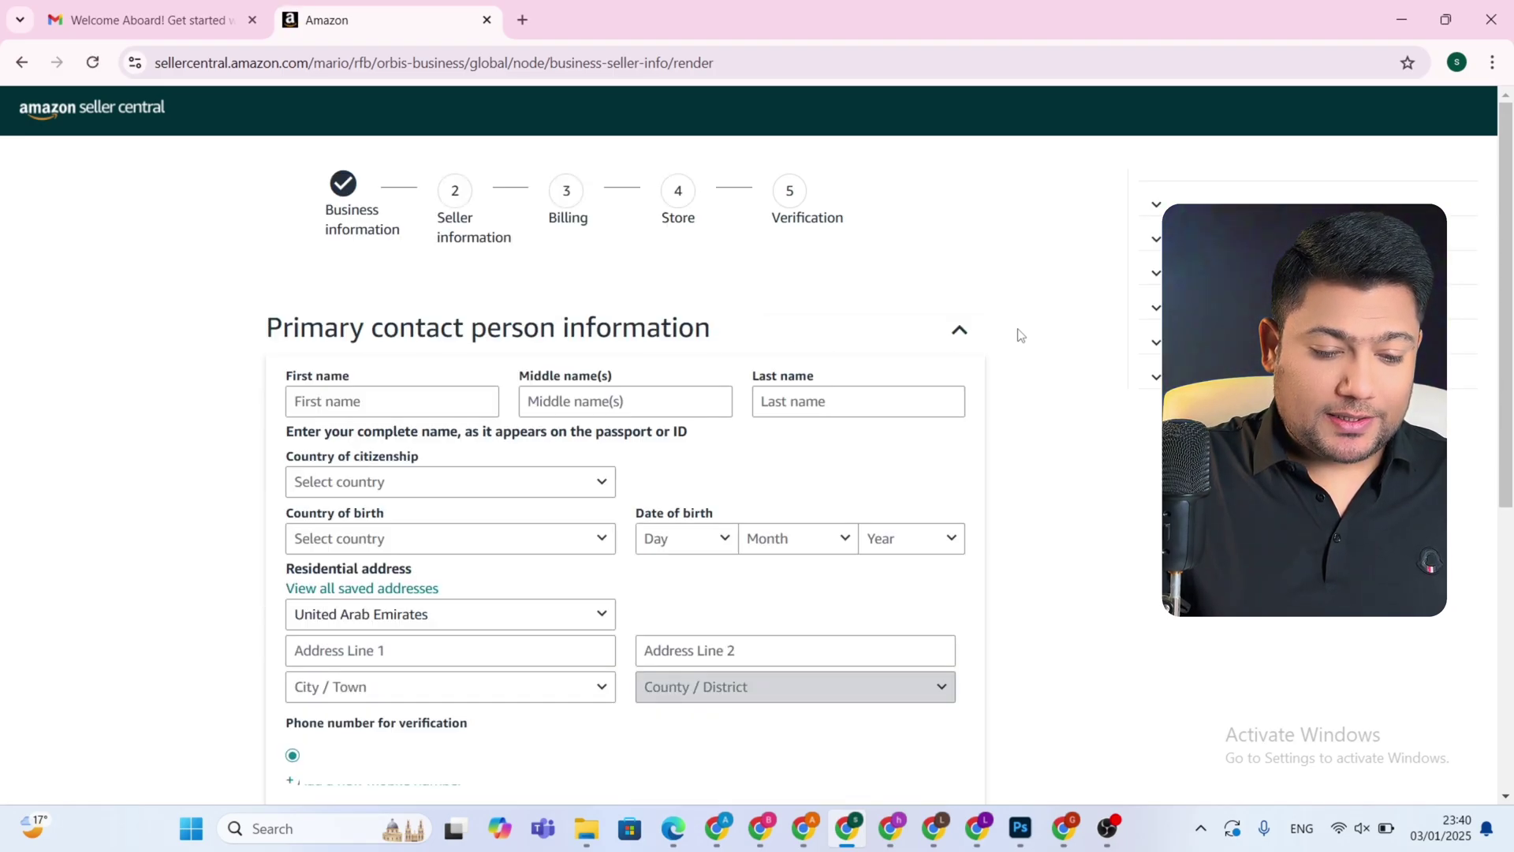
# Review the primary contact's name and country of citizenship fields
pyautogui.moveTo(730, 328); pyautogui.dragTo(296, 331)
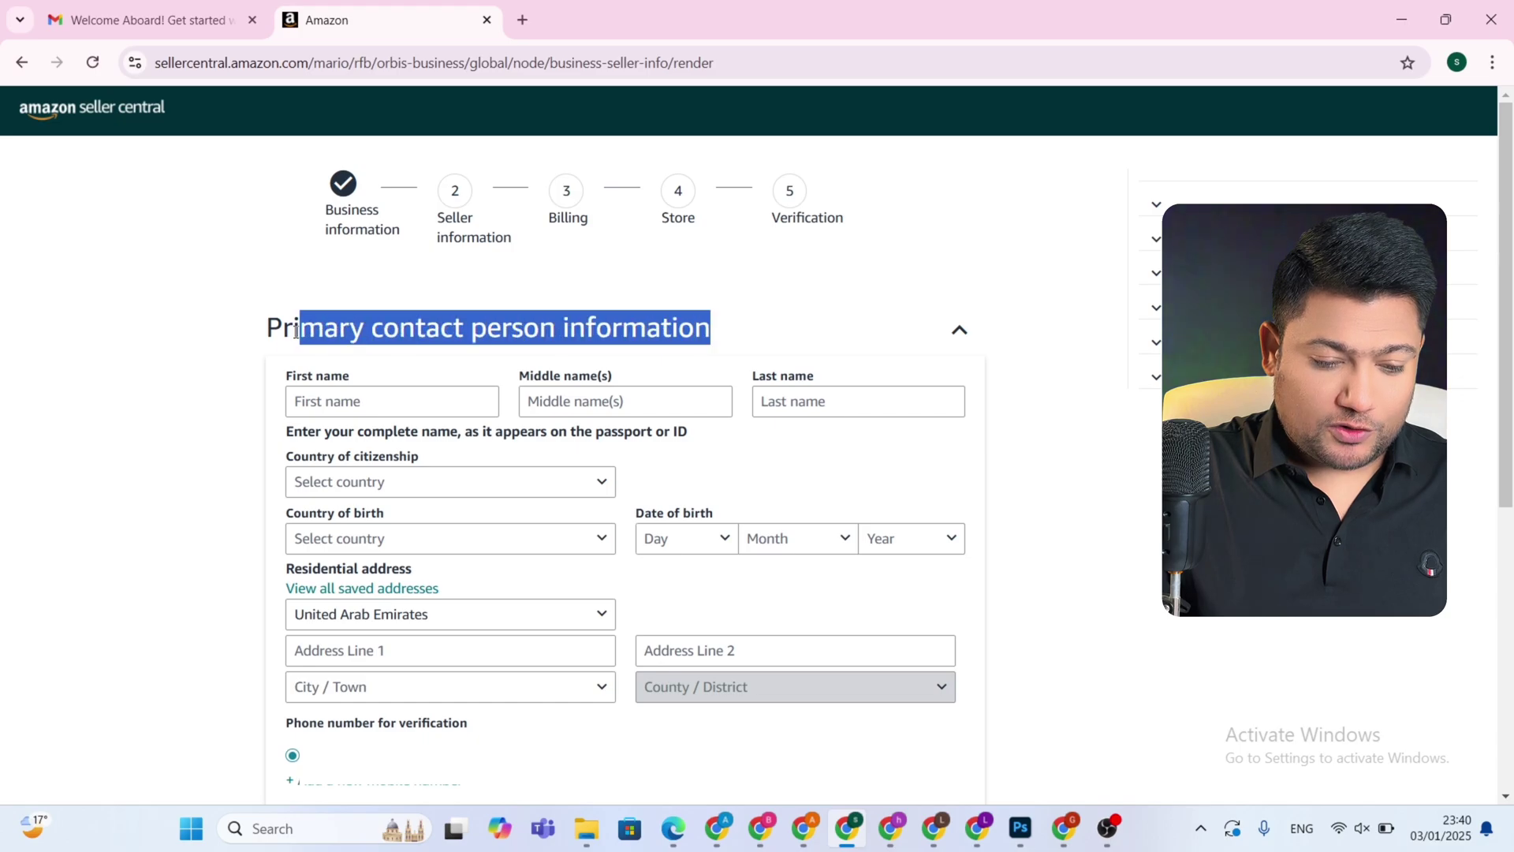
pyautogui.click(276, 327)
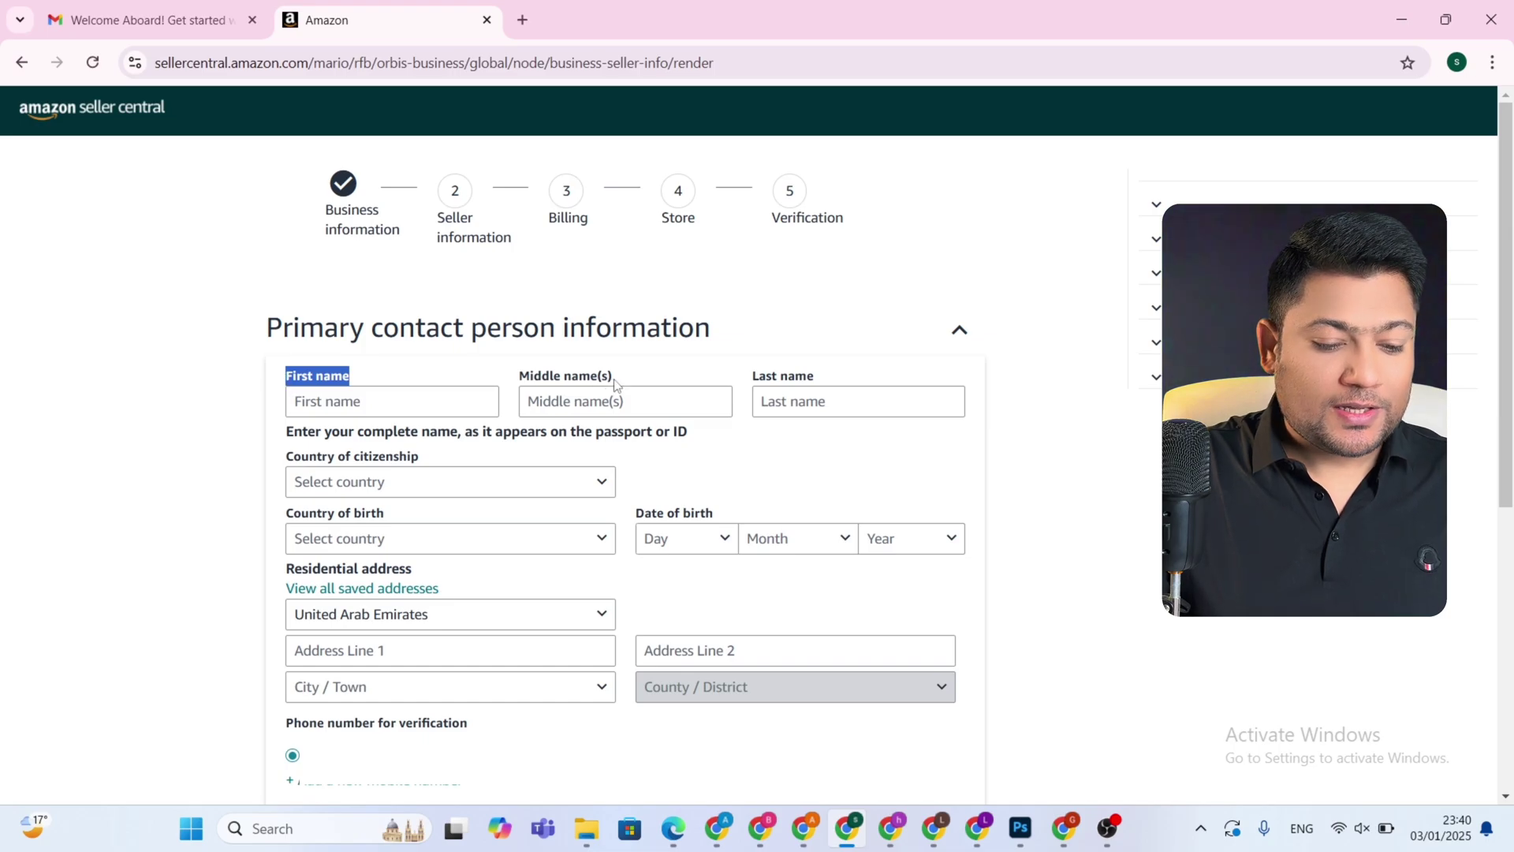
pyautogui.moveTo(614, 384); pyautogui.dragTo(503, 384)
pyautogui.moveTo(809, 367); pyautogui.dragTo(736, 378)
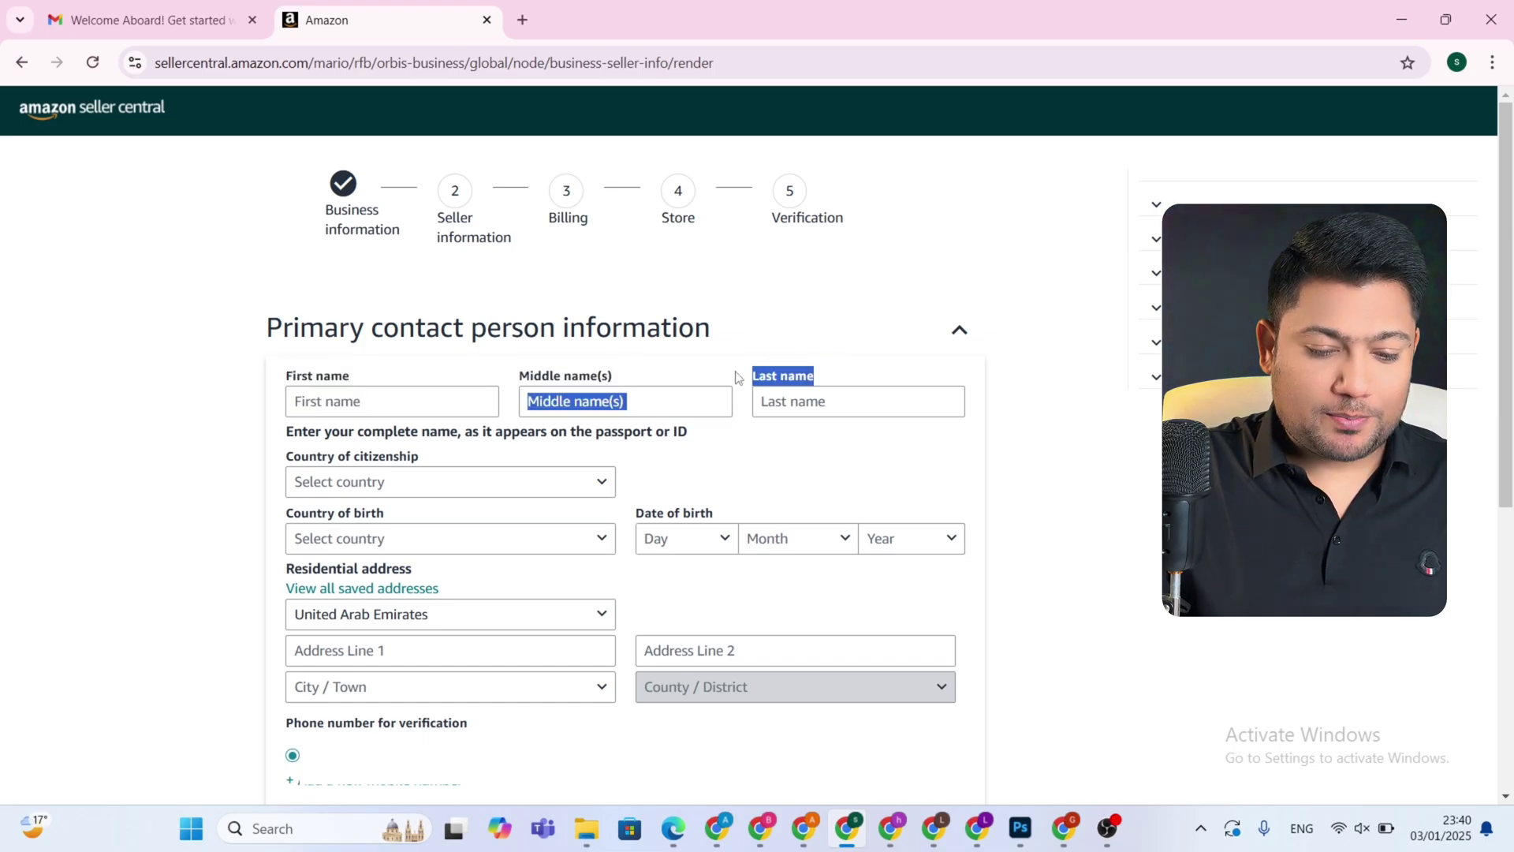
pyautogui.click(731, 364)
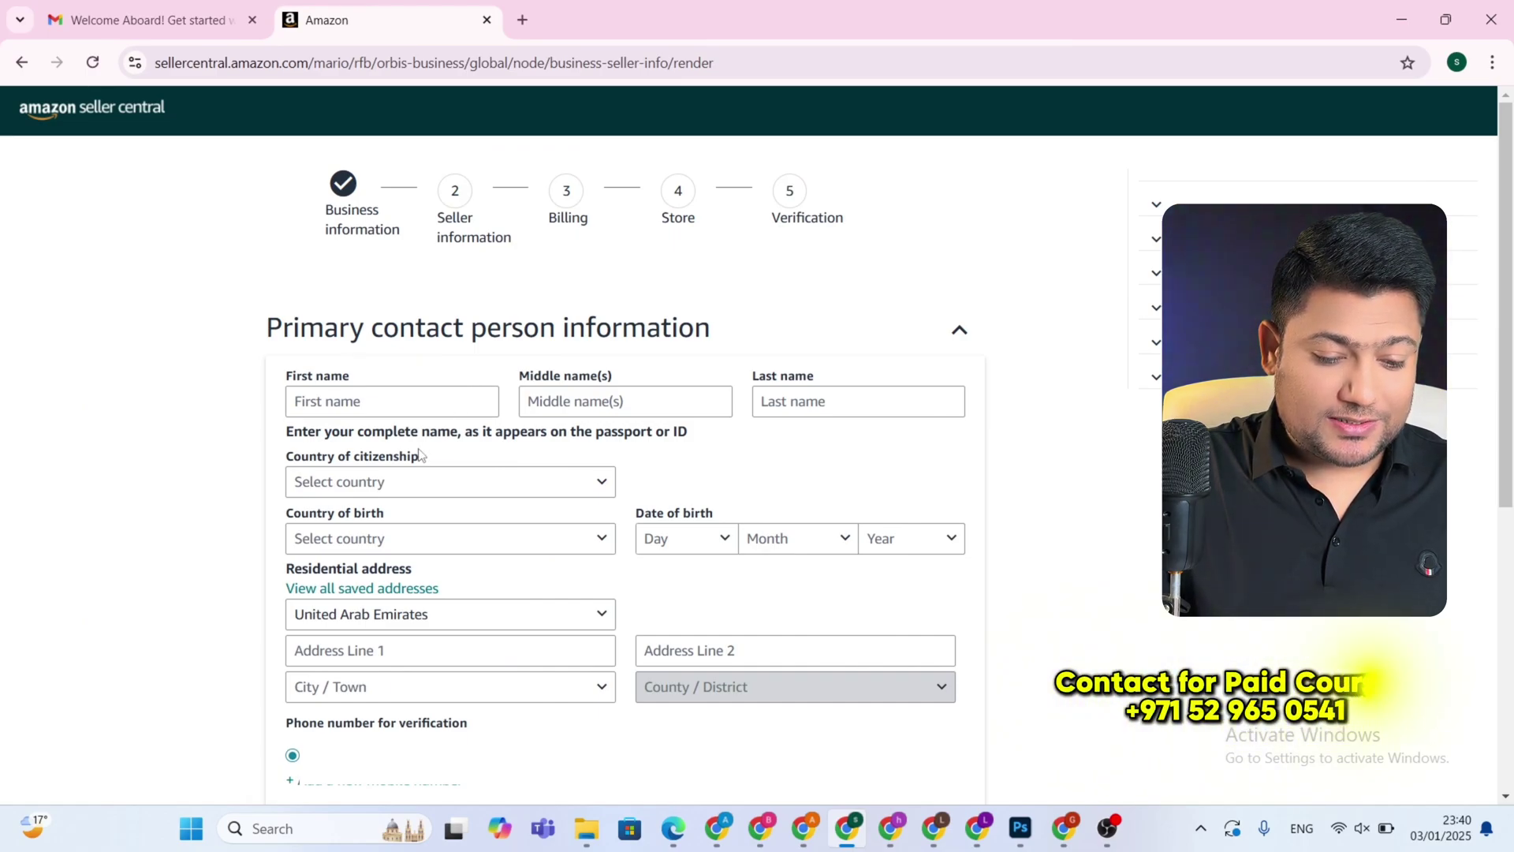
pyautogui.moveTo(419, 455); pyautogui.dragTo(286, 455)
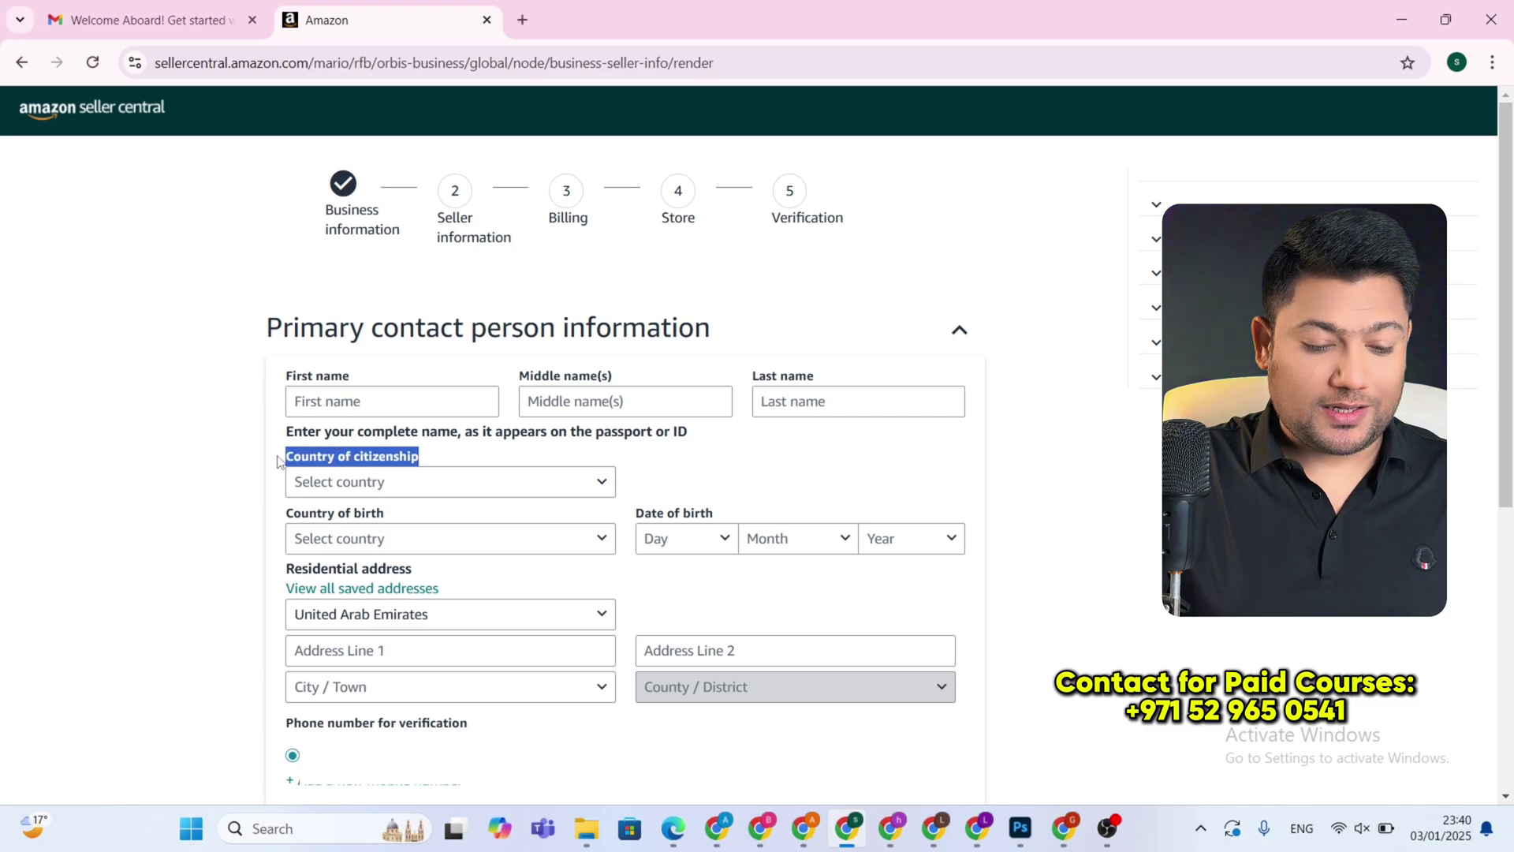
pyautogui.click(309, 453)
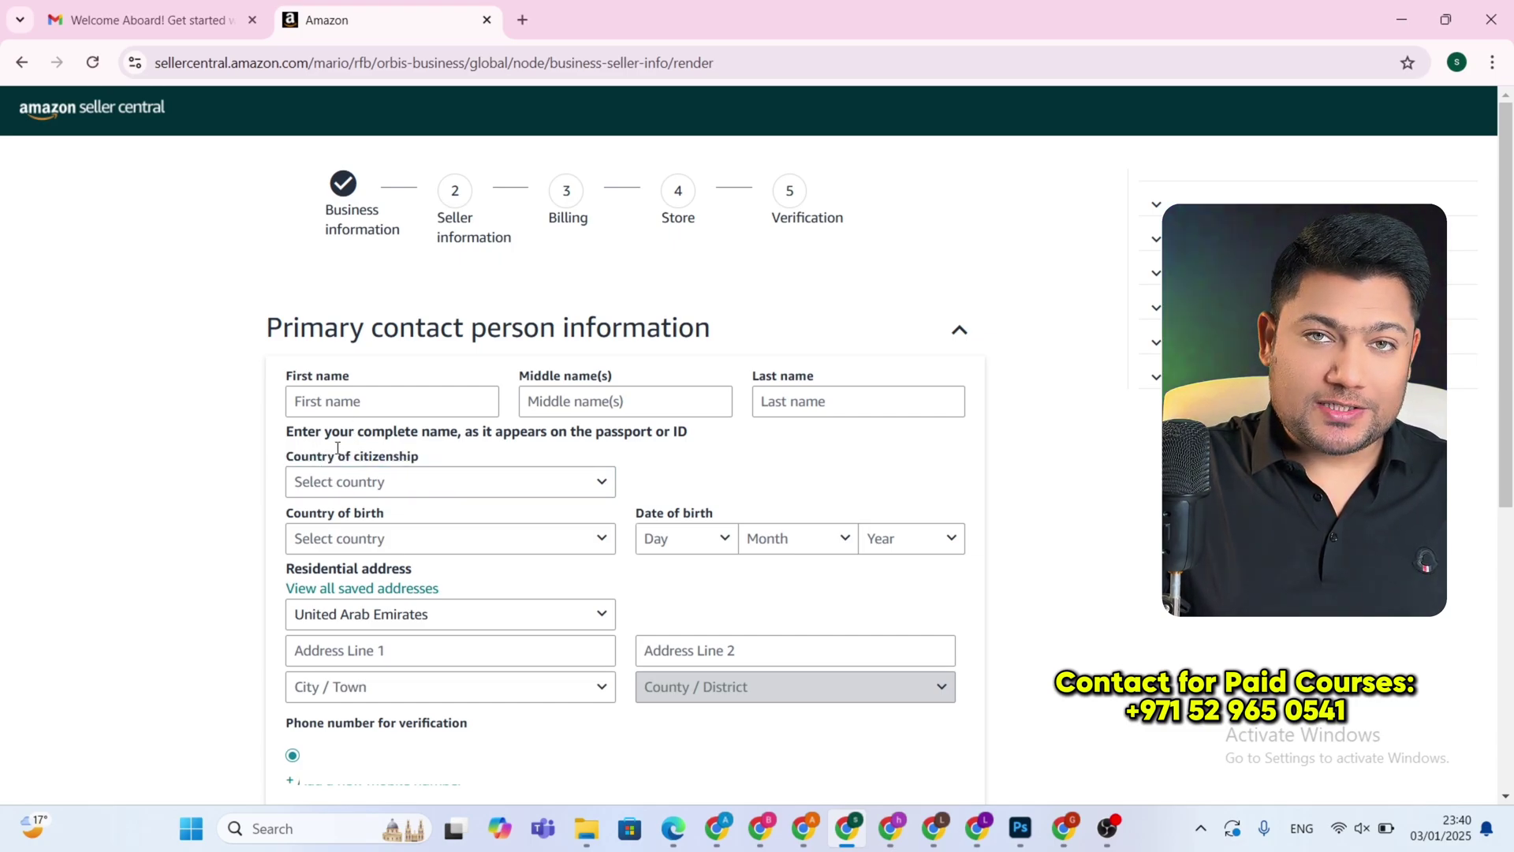
# Set the primary contact's country of birth to Pakistan
pyautogui.scroll(-1, 374, 439)
pyautogui.moveTo(394, 421); pyautogui.dragTo(275, 416)
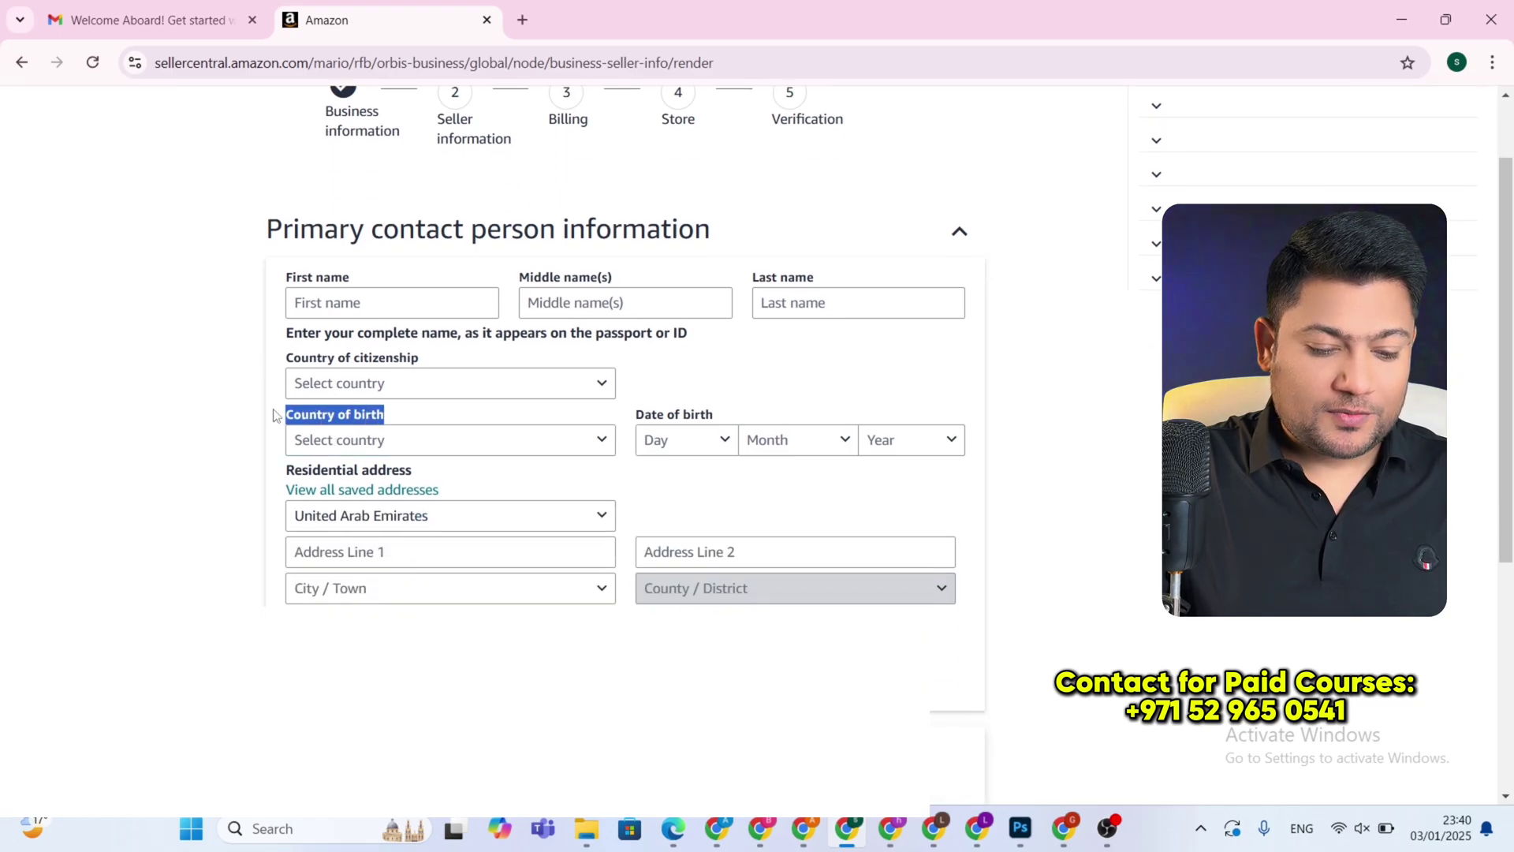
pyautogui.click(328, 439)
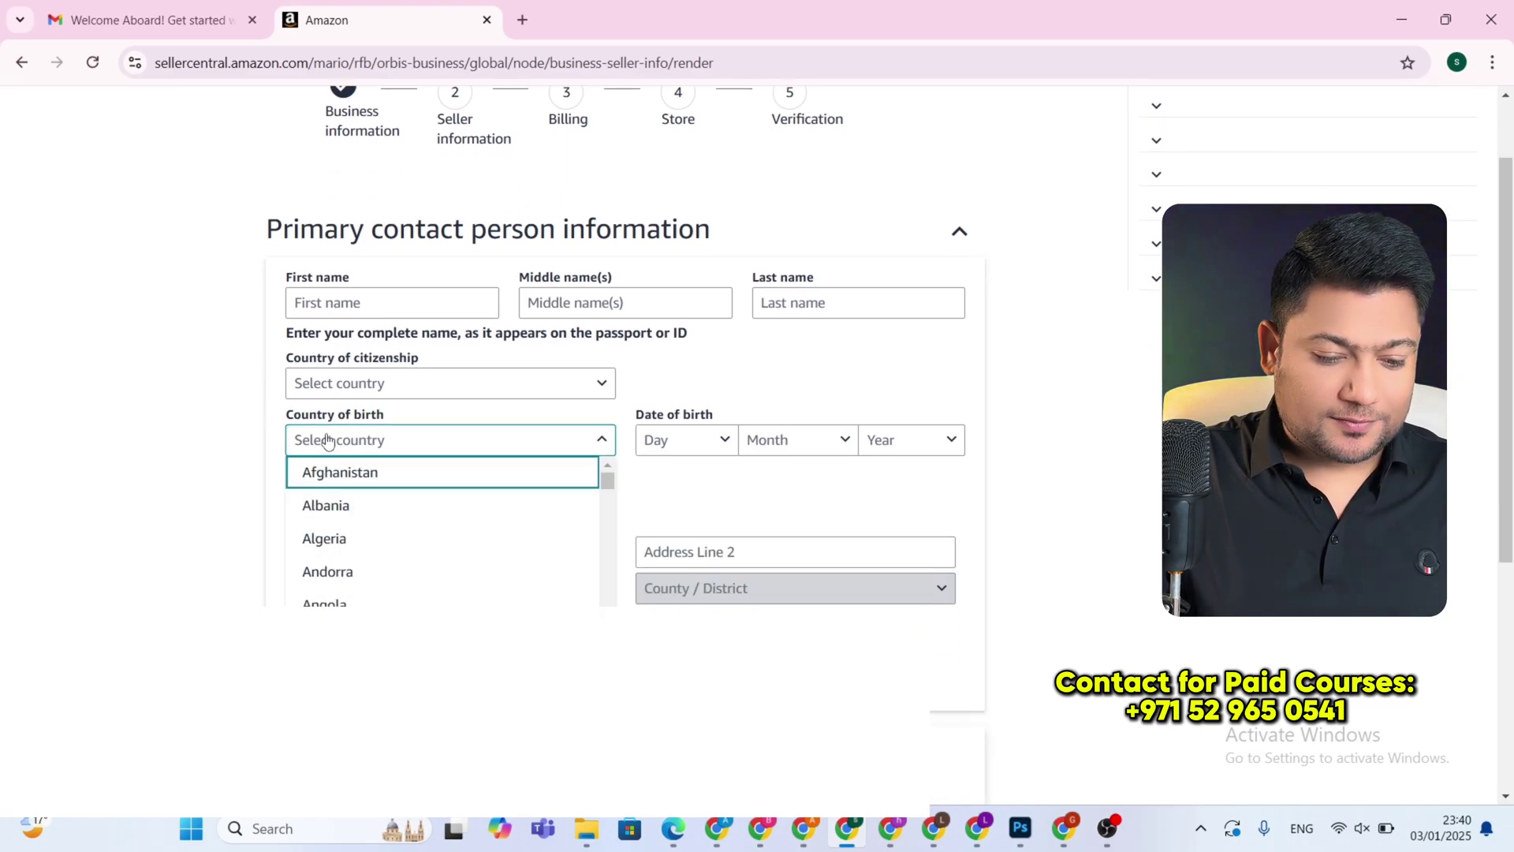
pyautogui.press('p')
pyautogui.press('a')
pyautogui.press('Return')
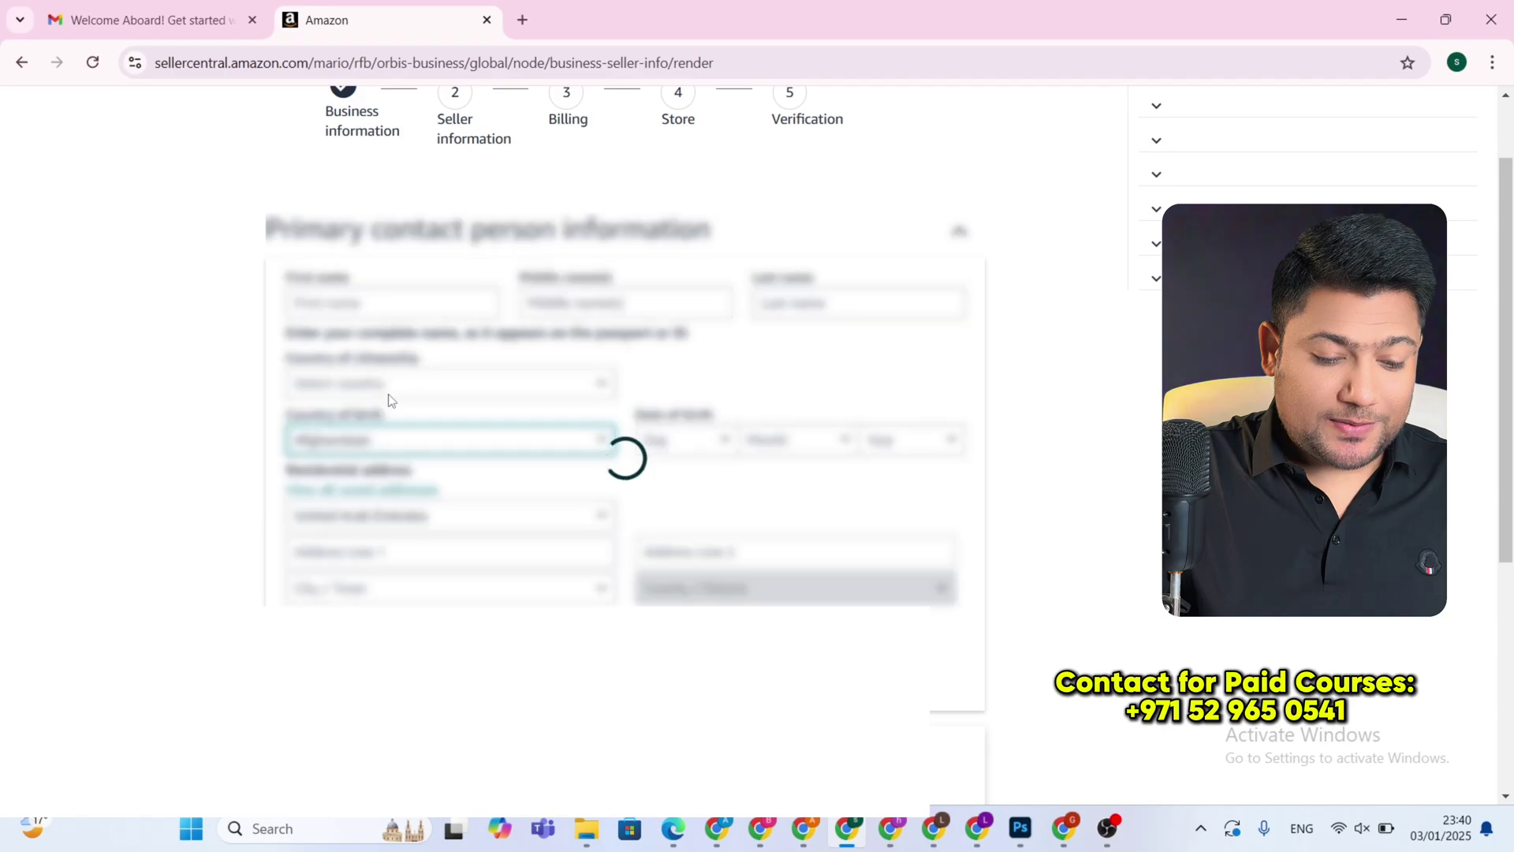
pyautogui.click(381, 444)
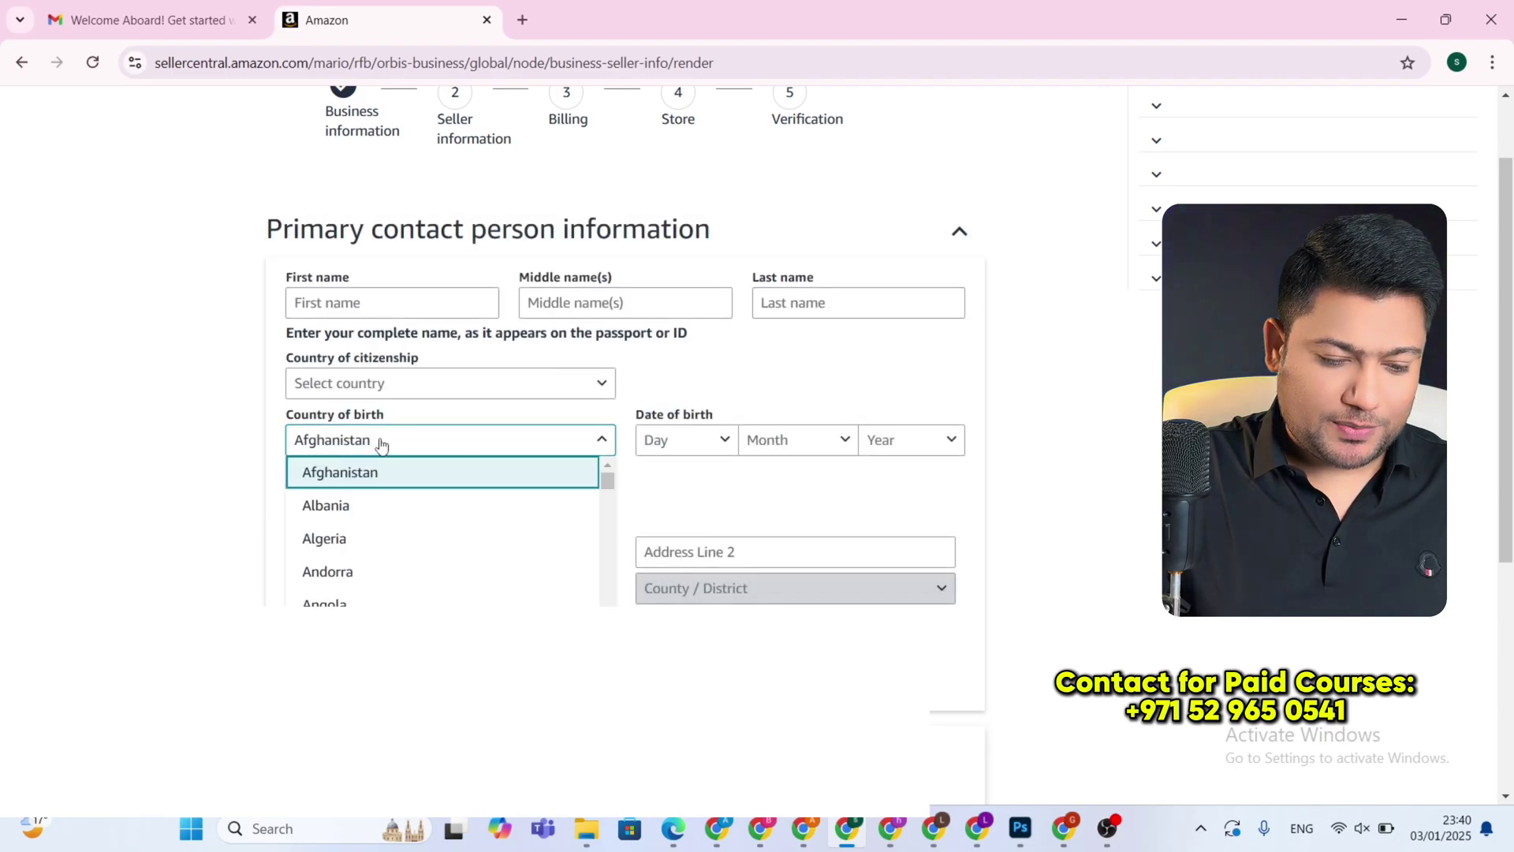
pyautogui.press('p')
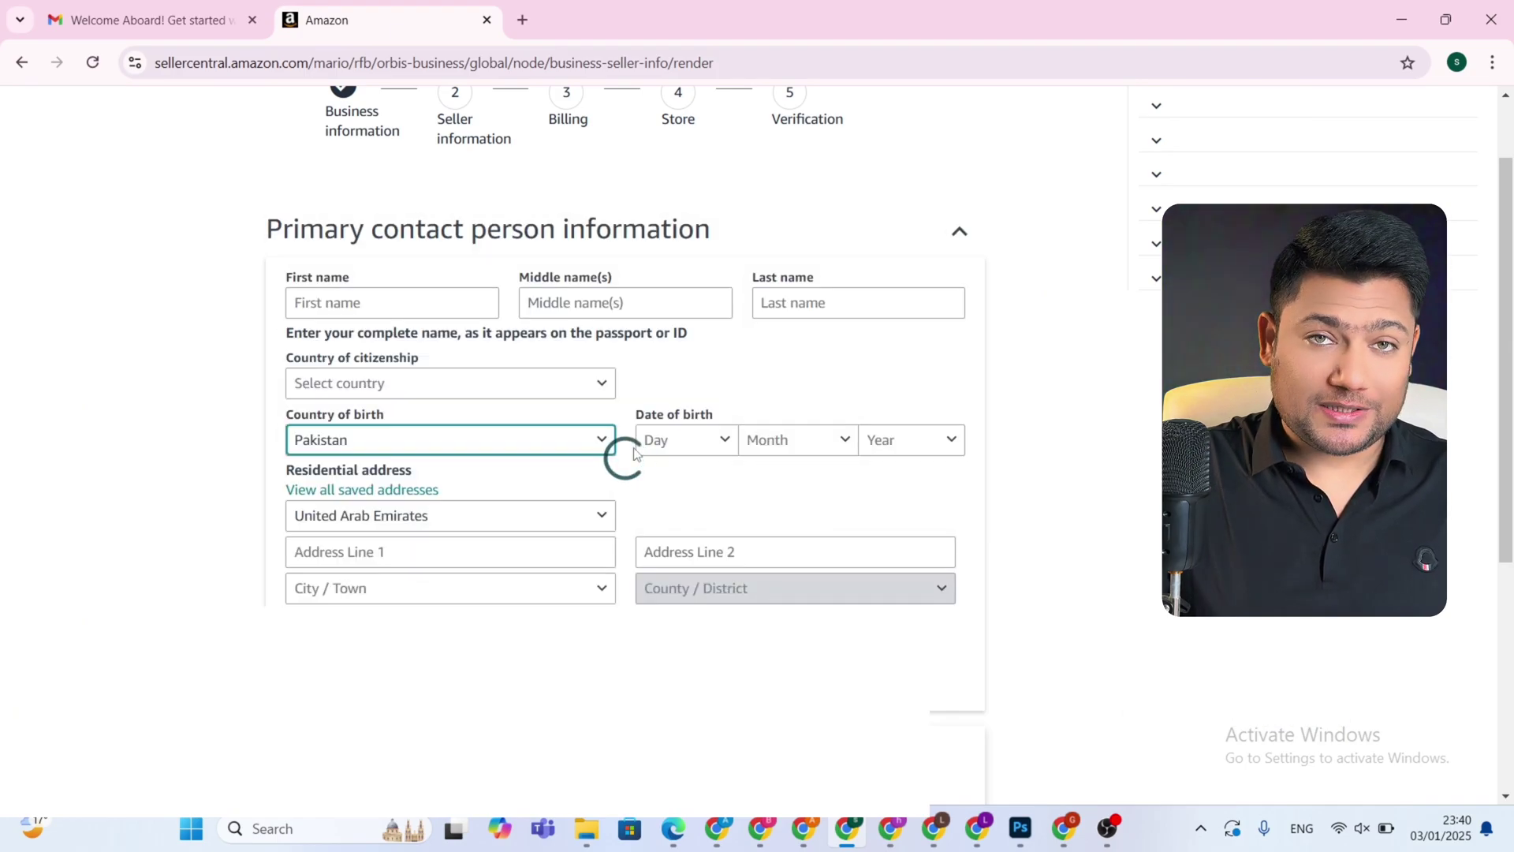
# Check the date of birth and residential address, then submit the seller information
pyautogui.moveTo(712, 418); pyautogui.dragTo(638, 410)
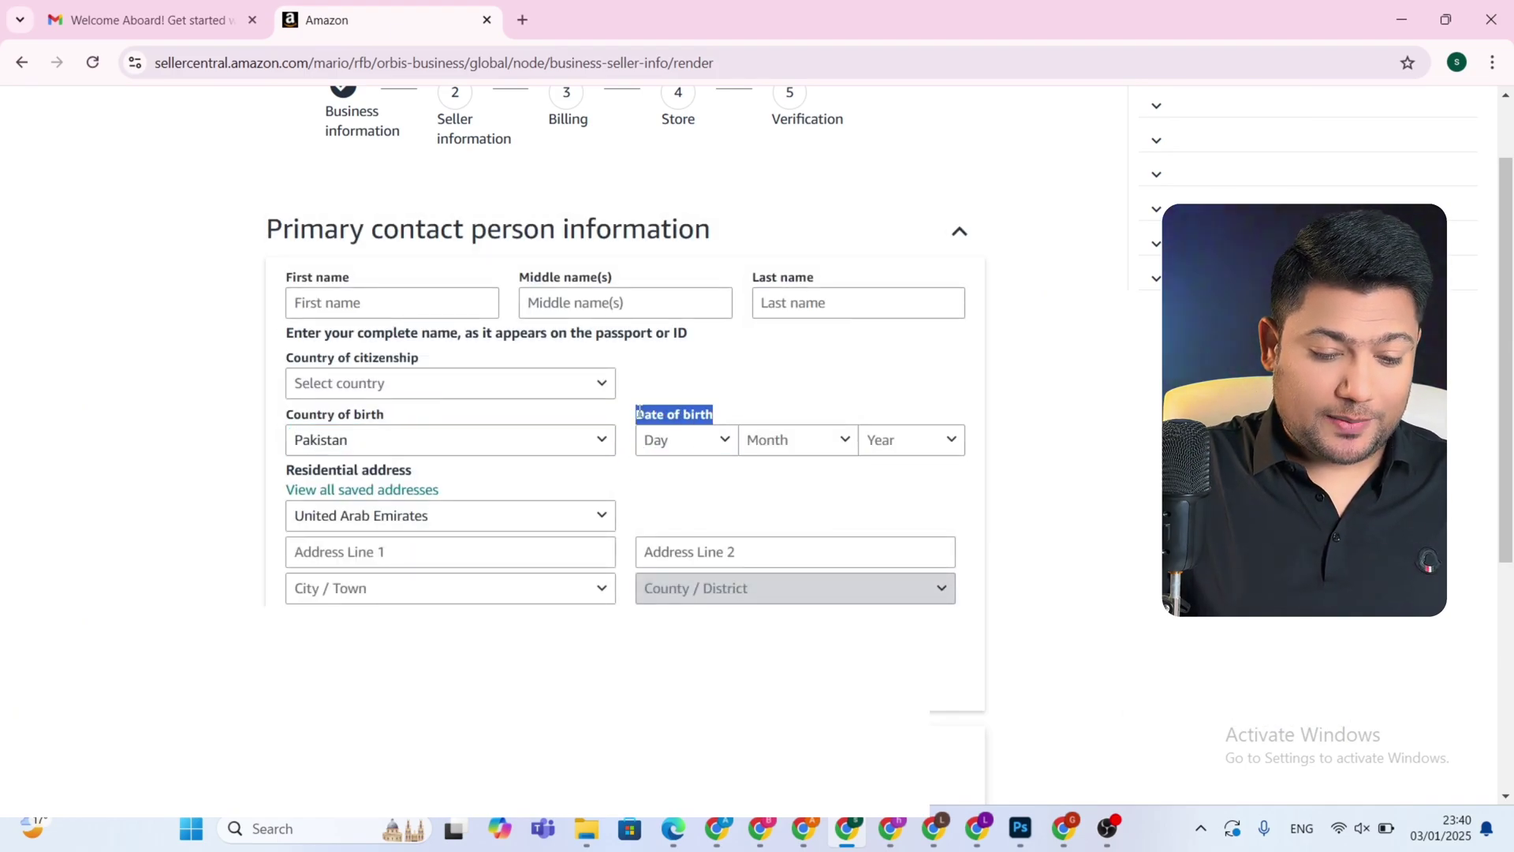
pyautogui.click(653, 409)
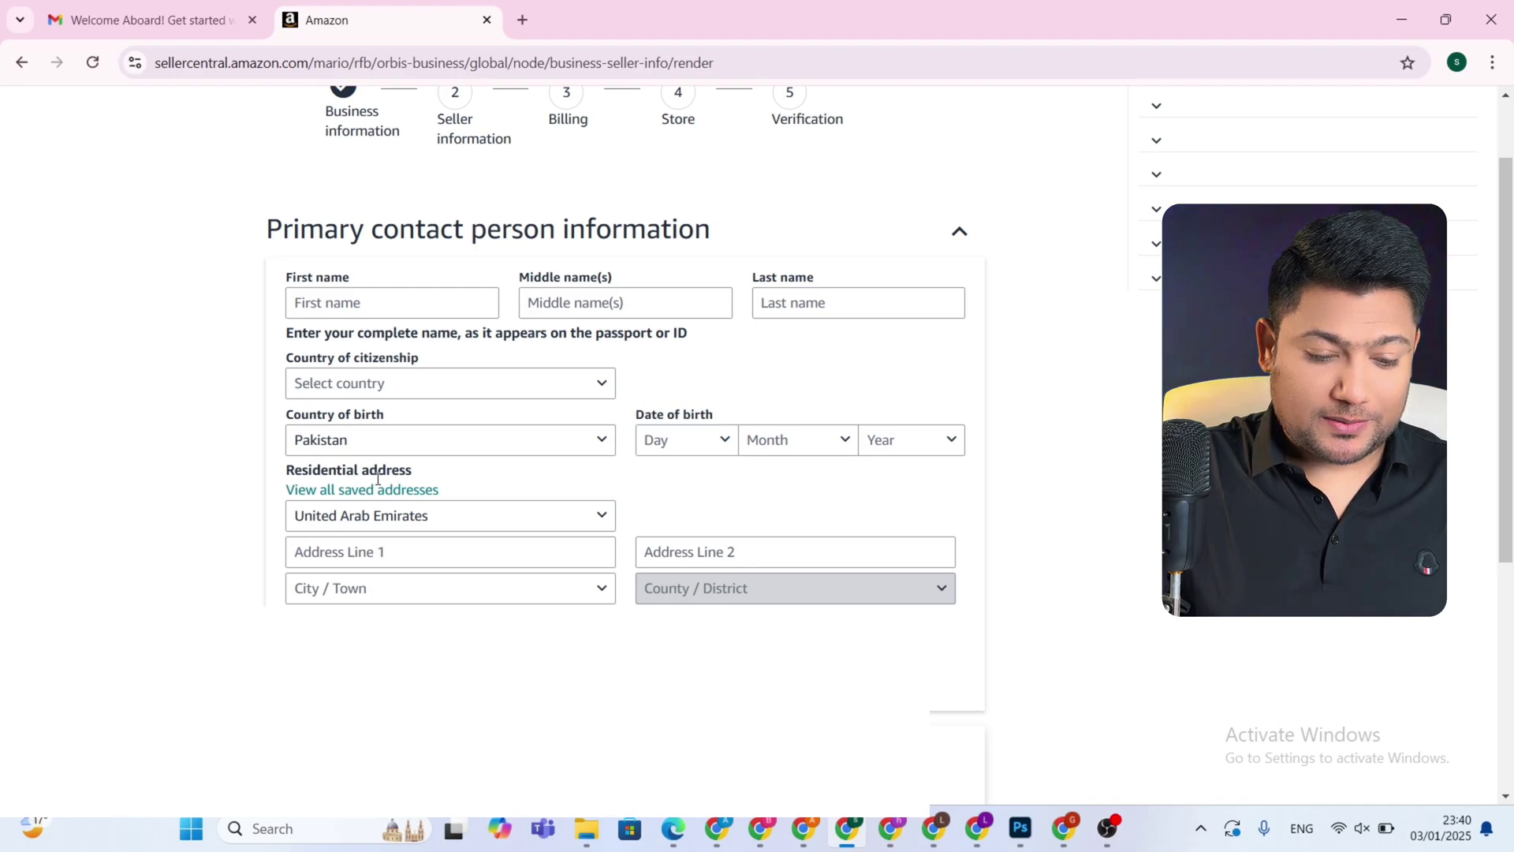
pyautogui.moveTo(409, 473); pyautogui.dragTo(312, 467)
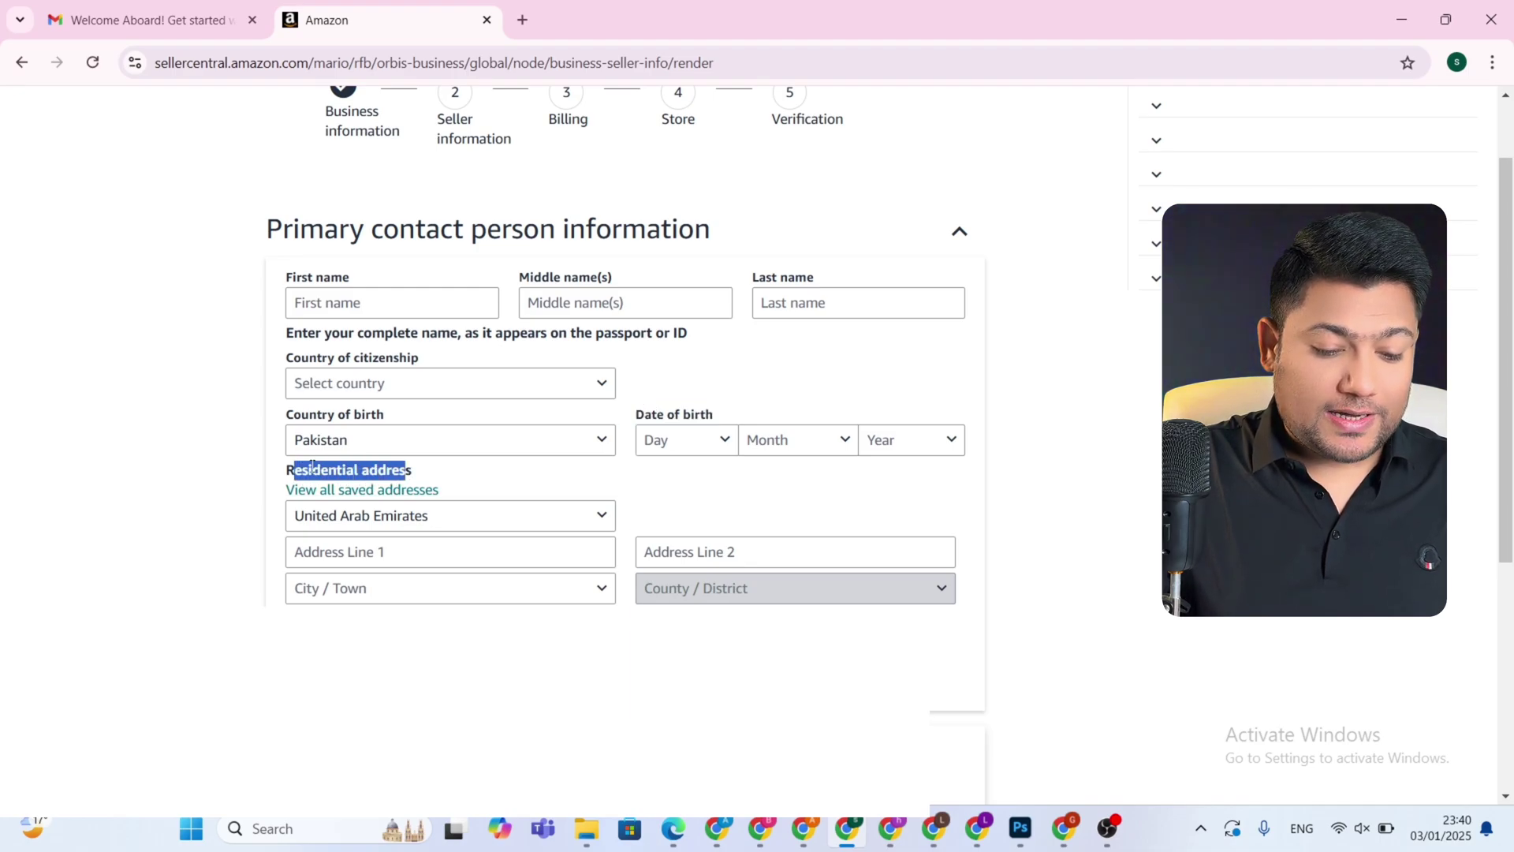
pyautogui.click(268, 554)
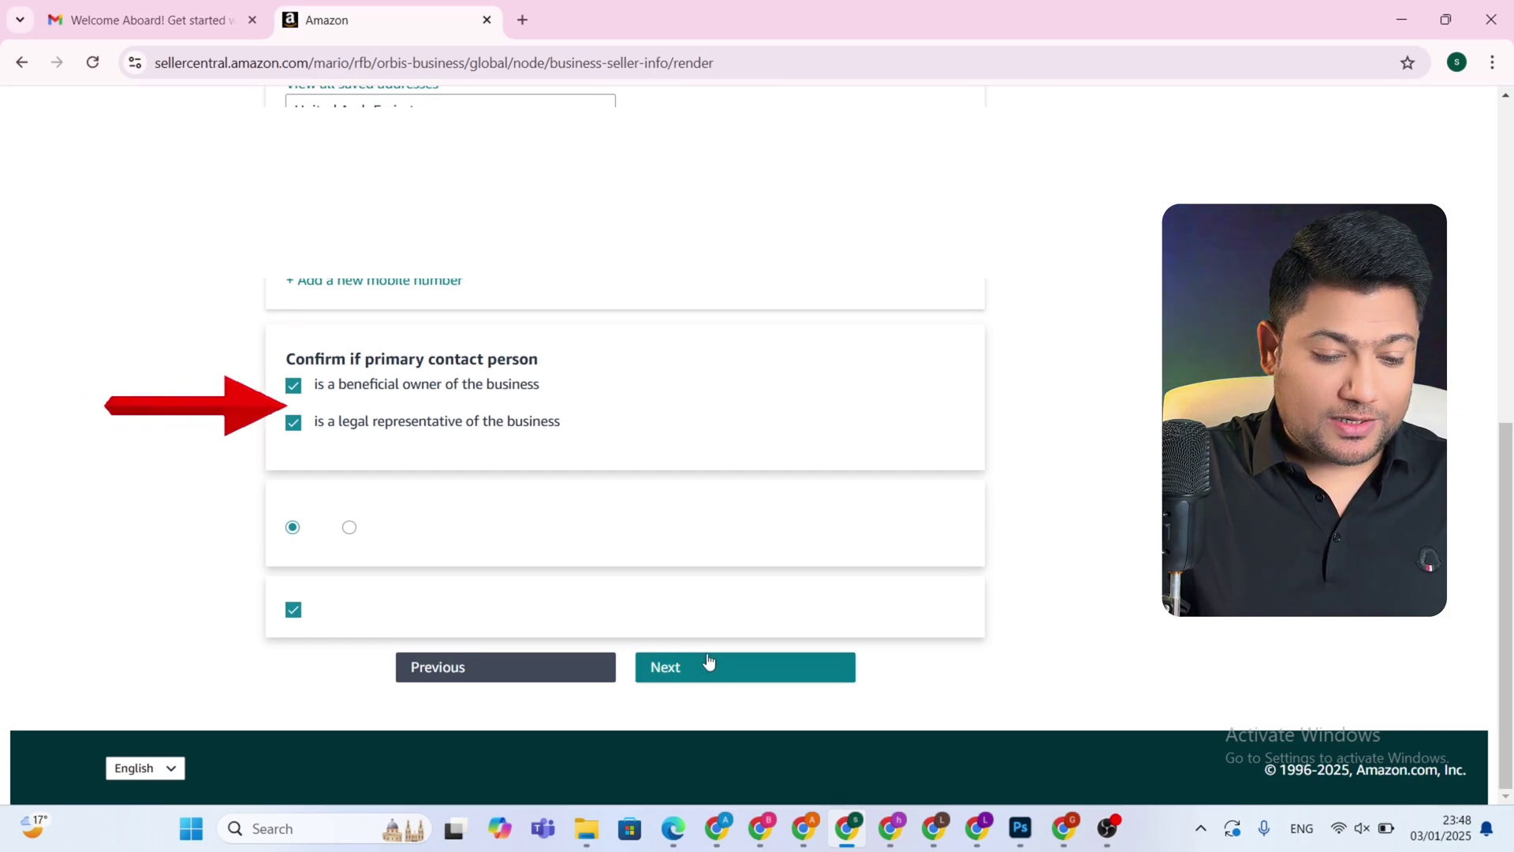
pyautogui.click(709, 668)
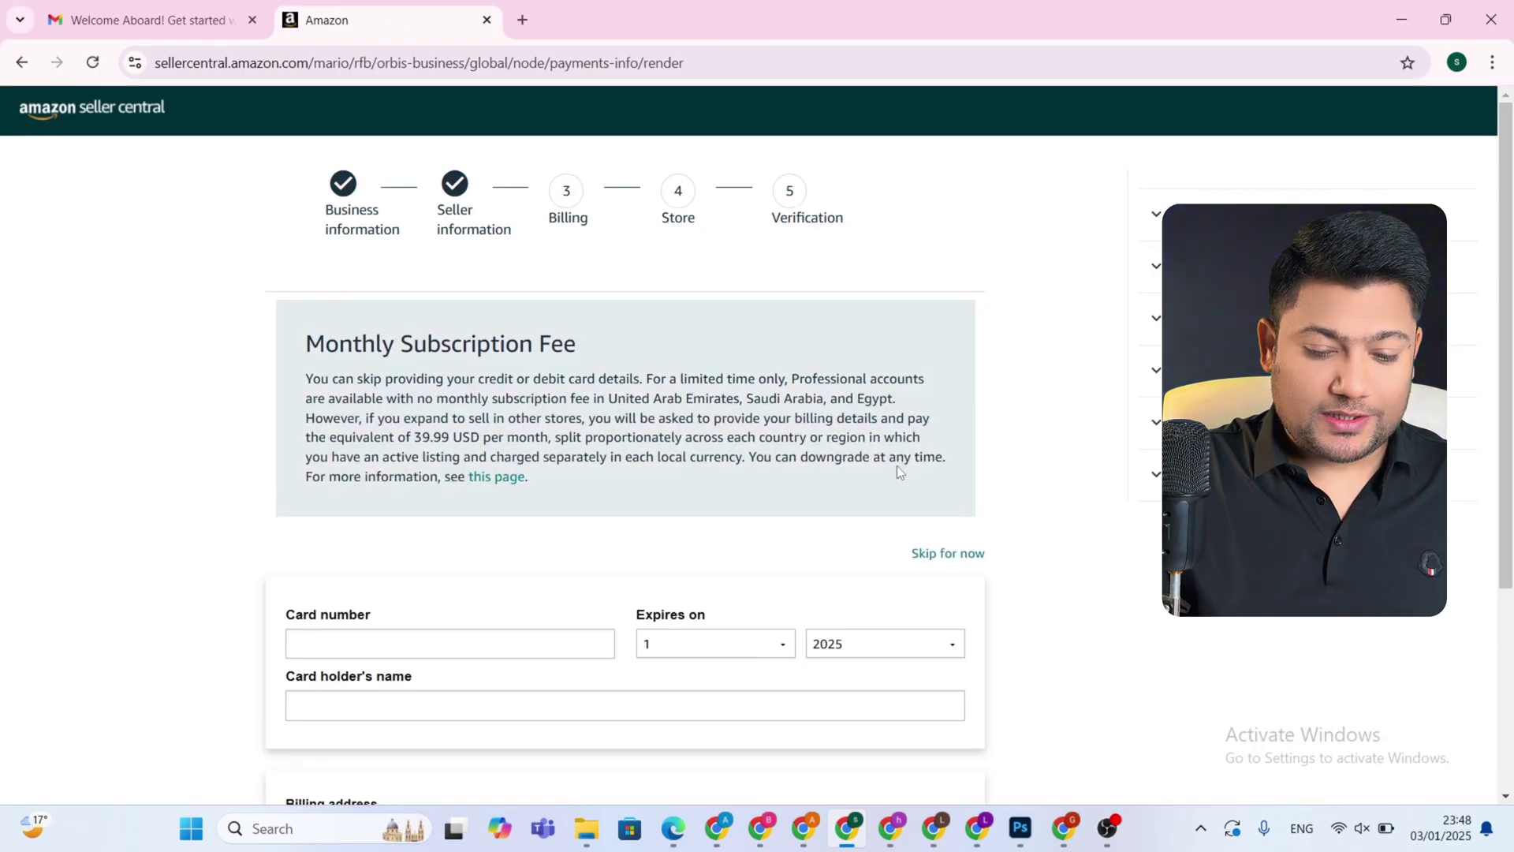
# Note the 39.99 USD monthly subscription fee and skip the billing card details
pyautogui.moveTo(577, 353); pyautogui.dragTo(307, 330)
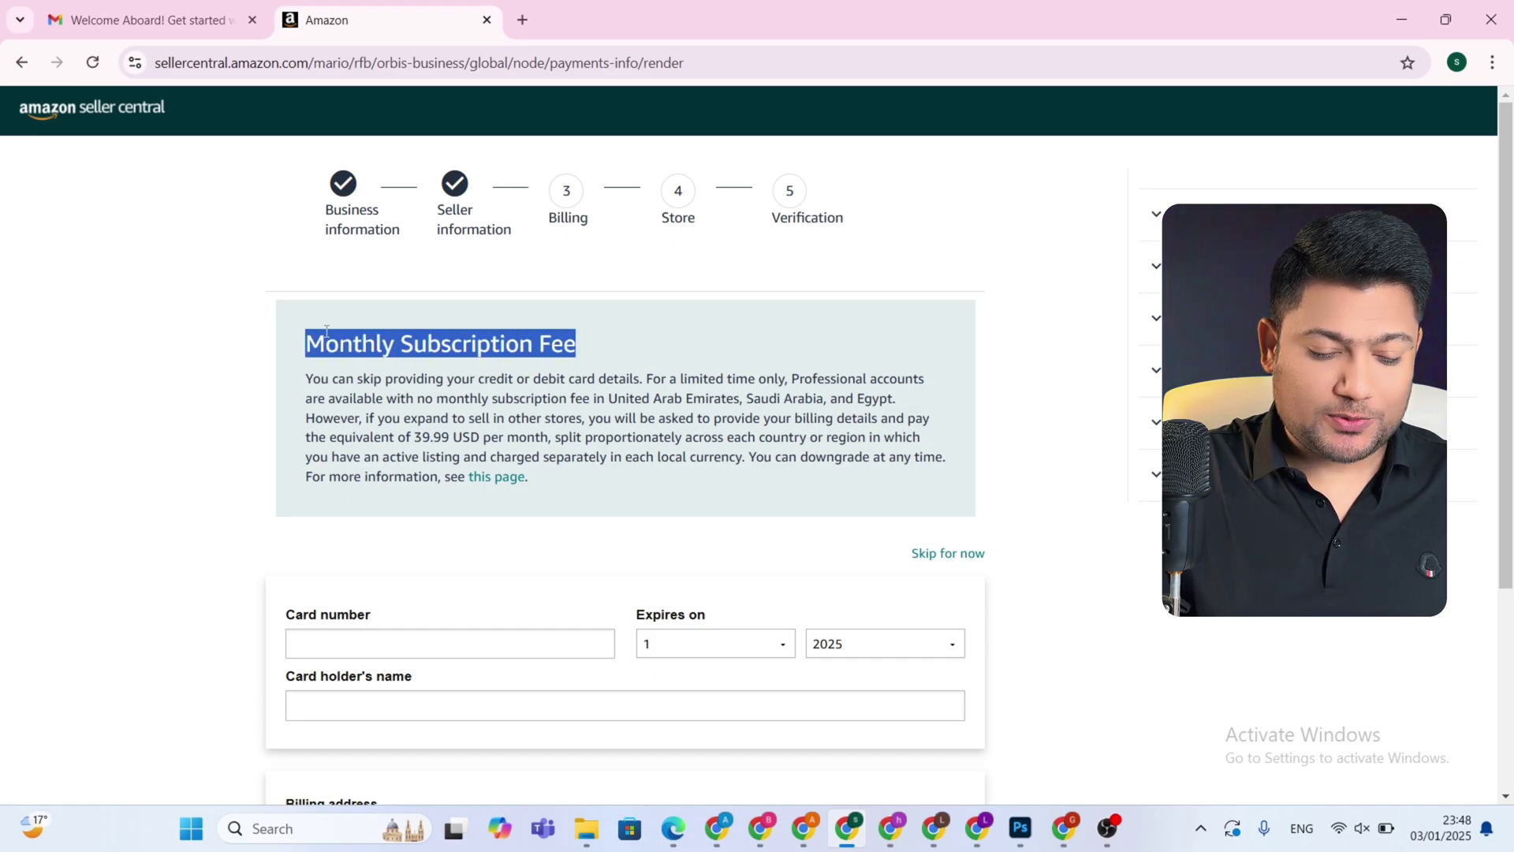
pyautogui.click(326, 331)
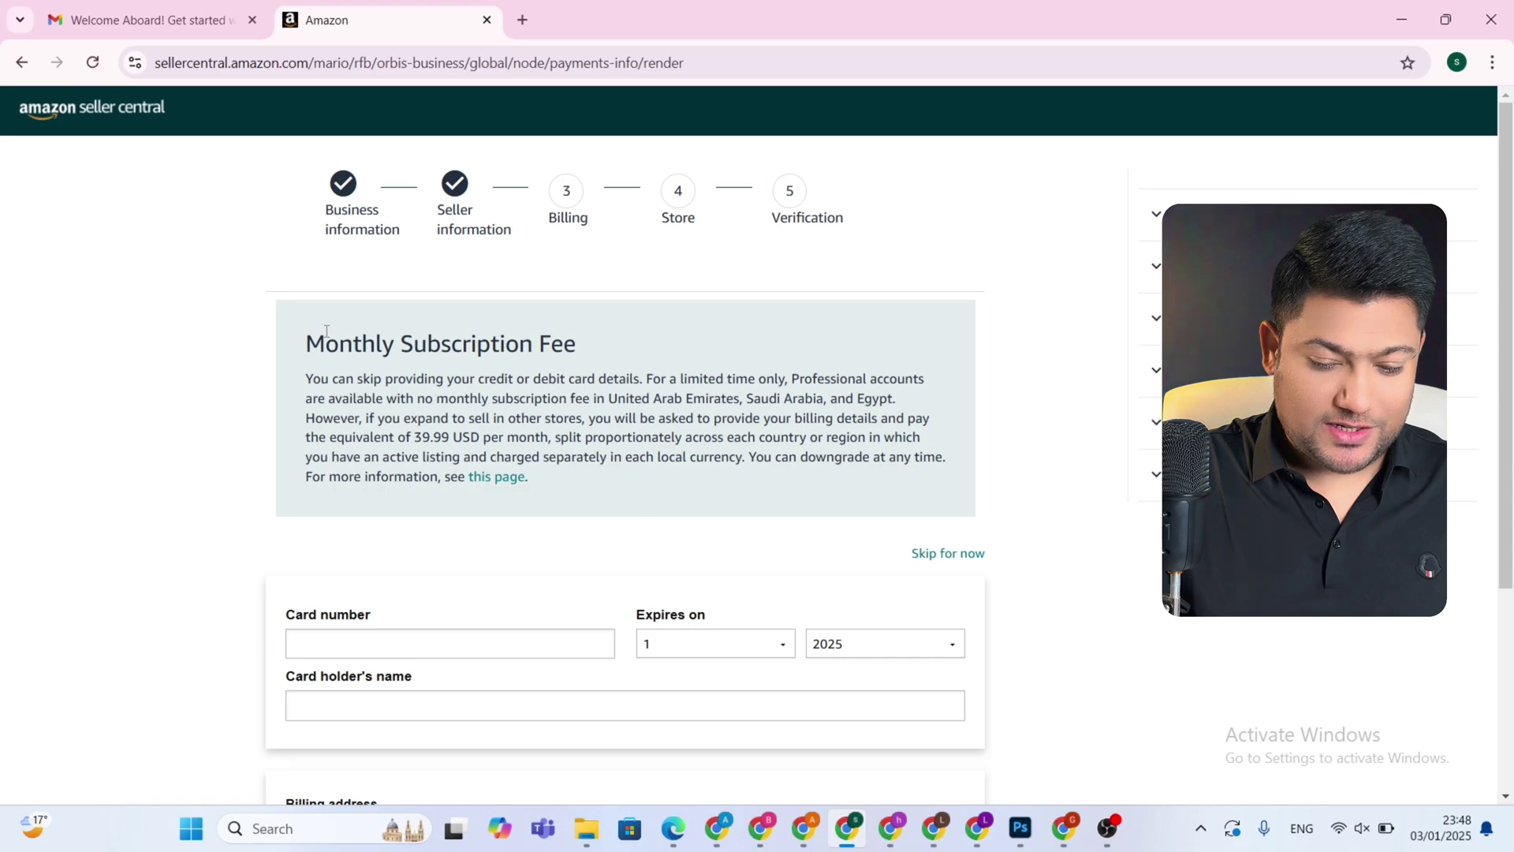
pyautogui.moveTo(445, 441); pyautogui.dragTo(436, 441)
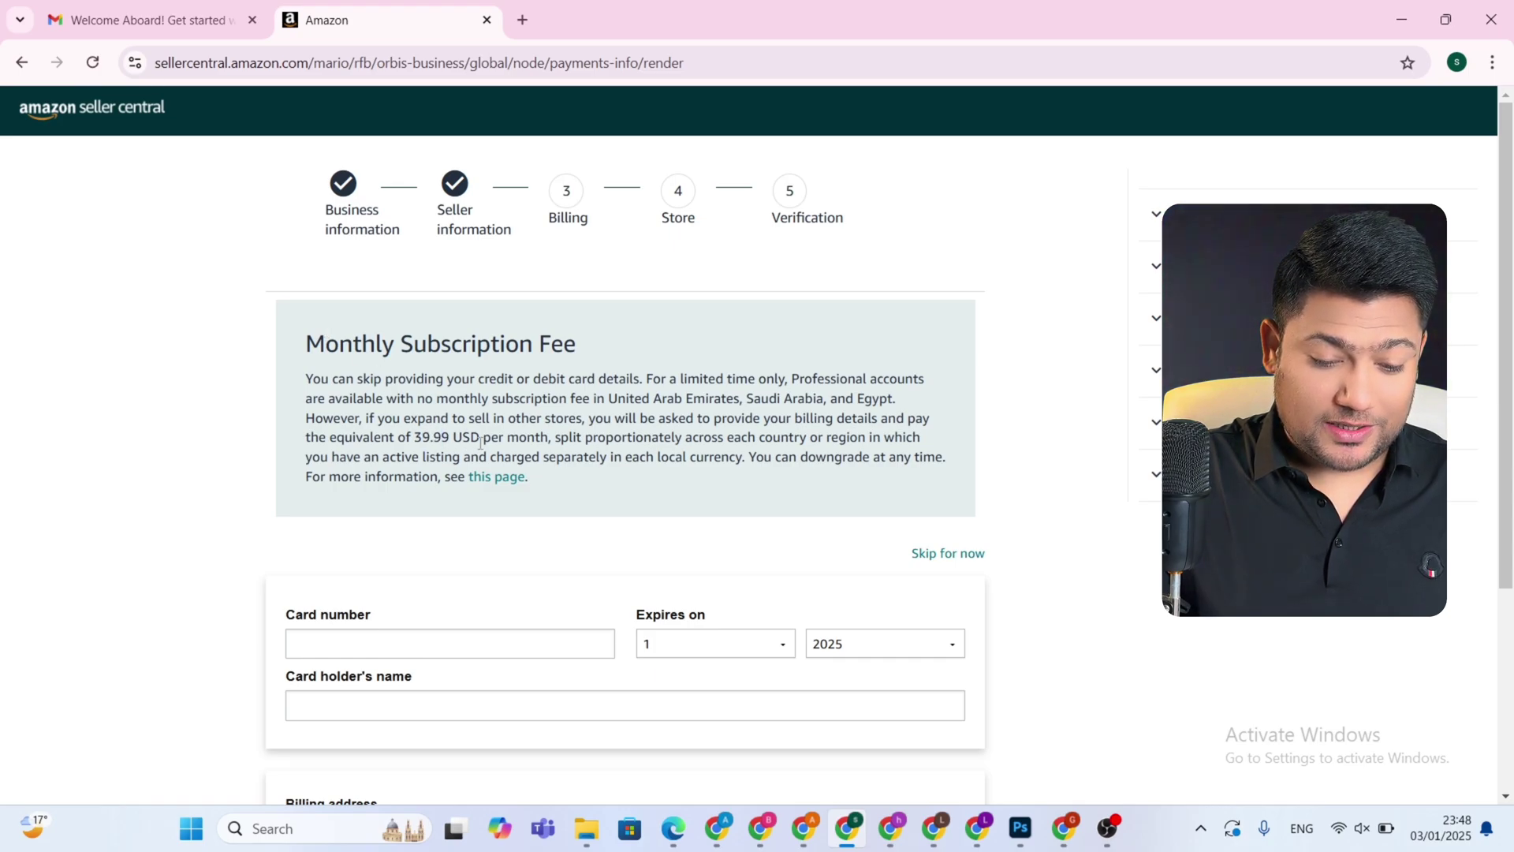
pyautogui.moveTo(555, 437); pyautogui.dragTo(421, 436)
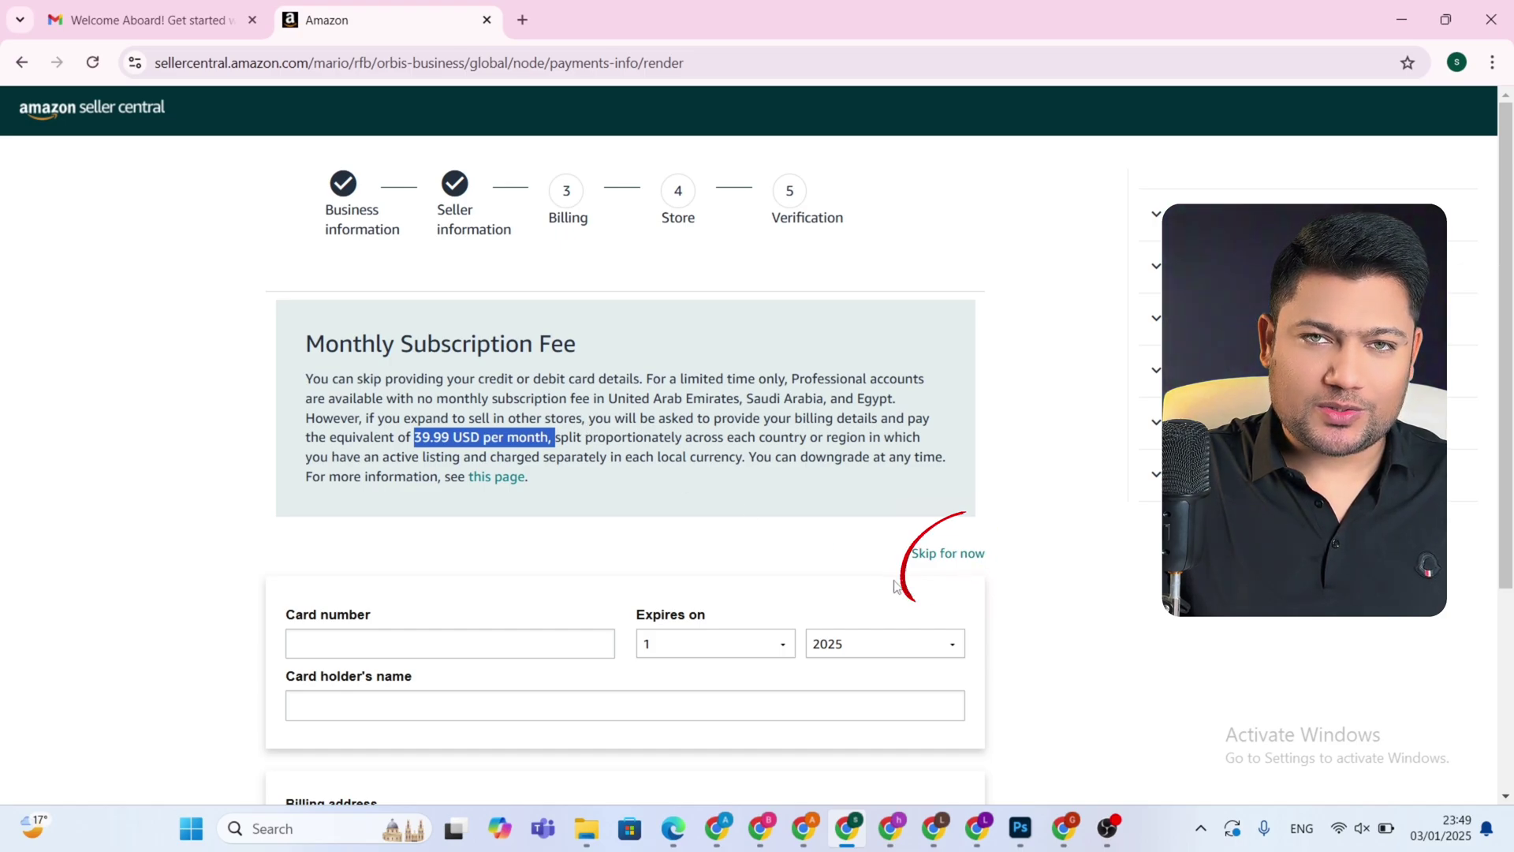
pyautogui.click(951, 554)
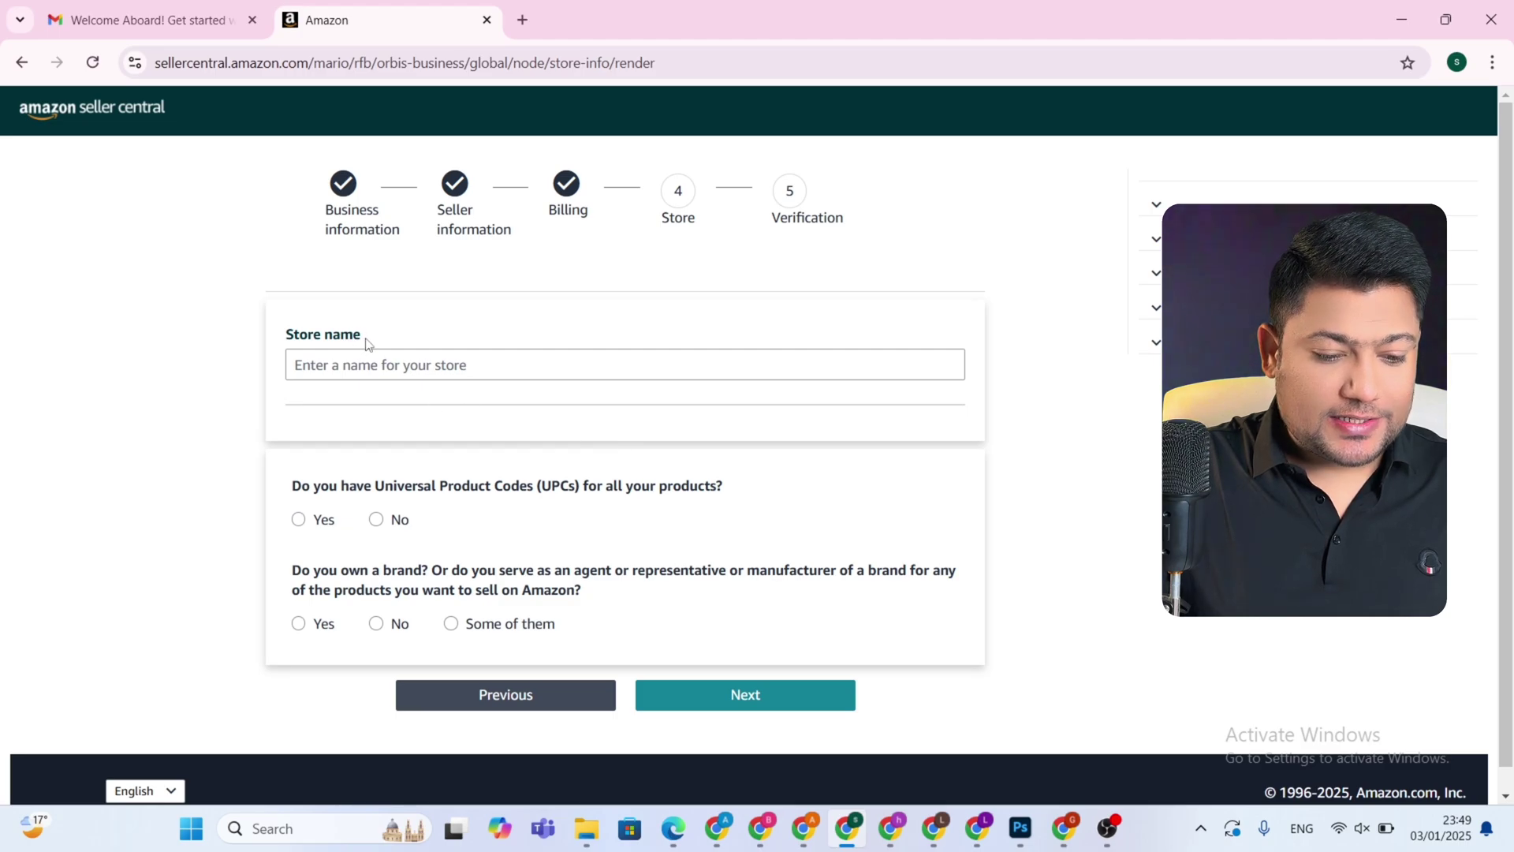
# Keep the store name, answer No to UPCs and No to brand ownership, and continue
pyautogui.moveTo(366, 343); pyautogui.dragTo(268, 336)
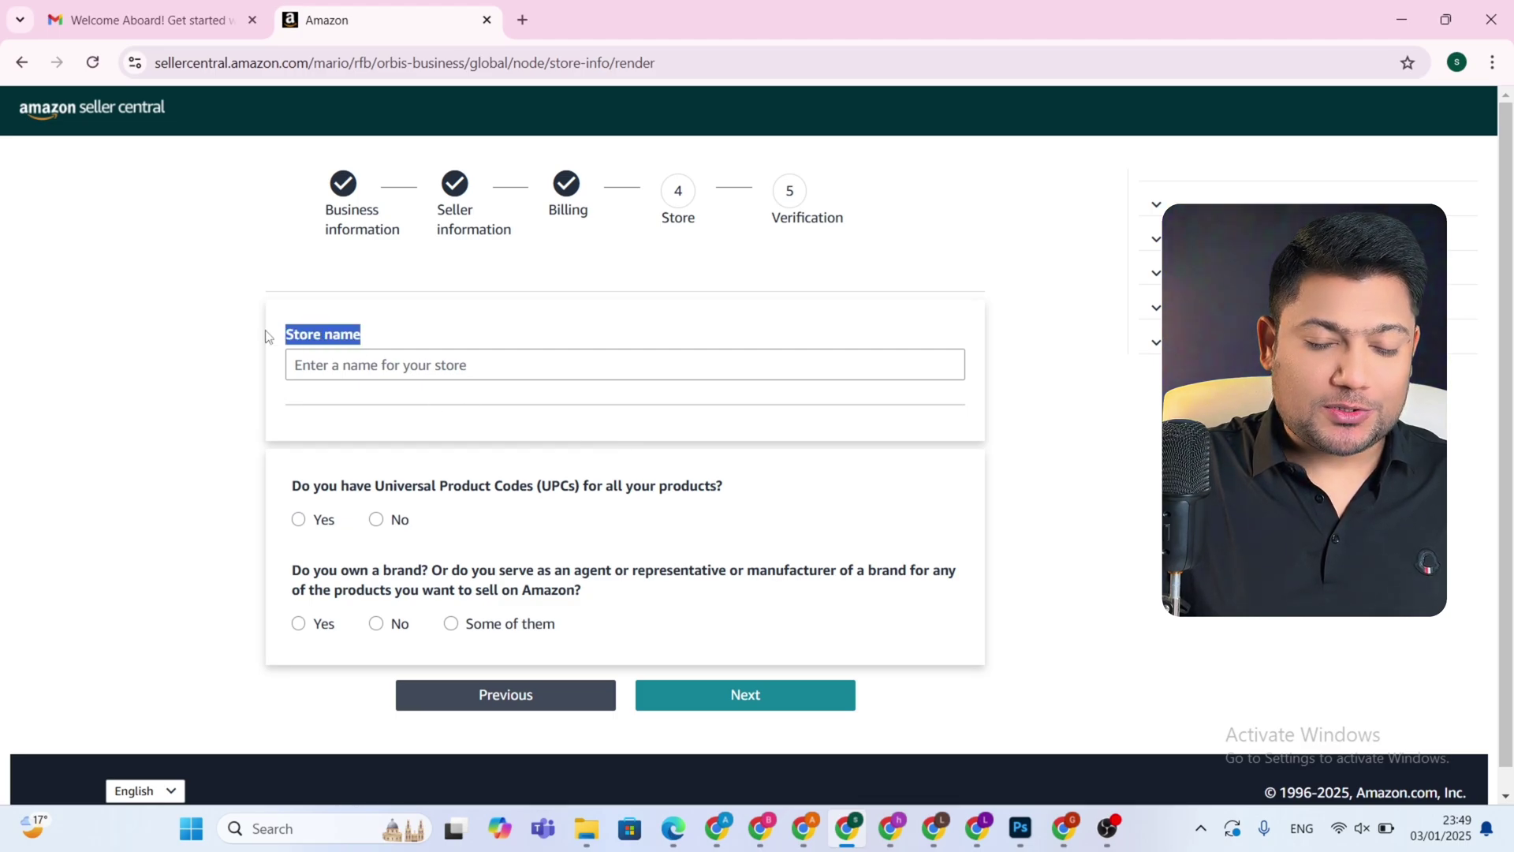
pyautogui.click(335, 364)
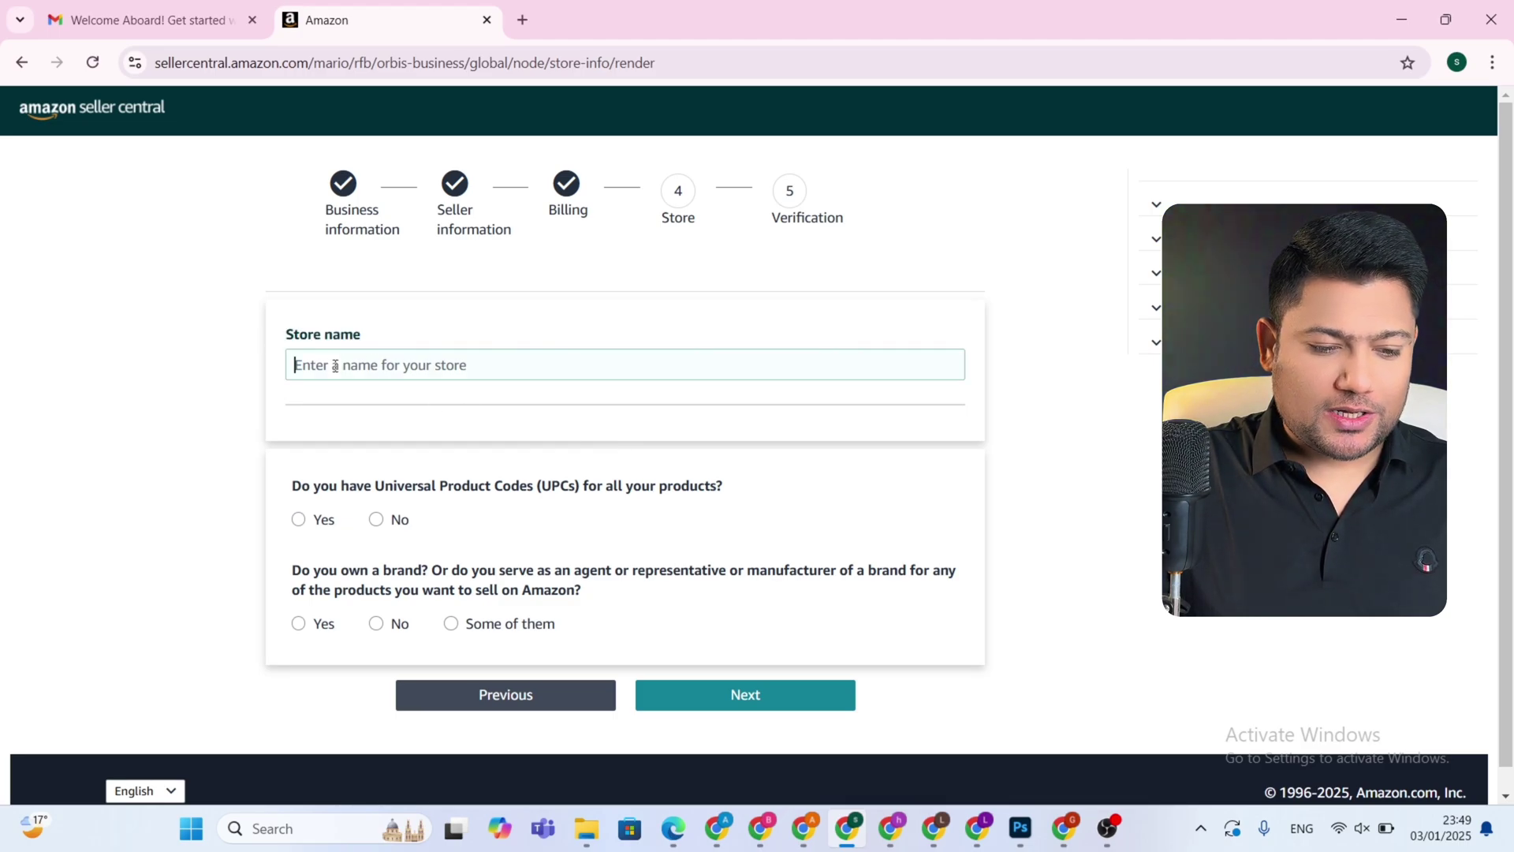
pyautogui.click(301, 394)
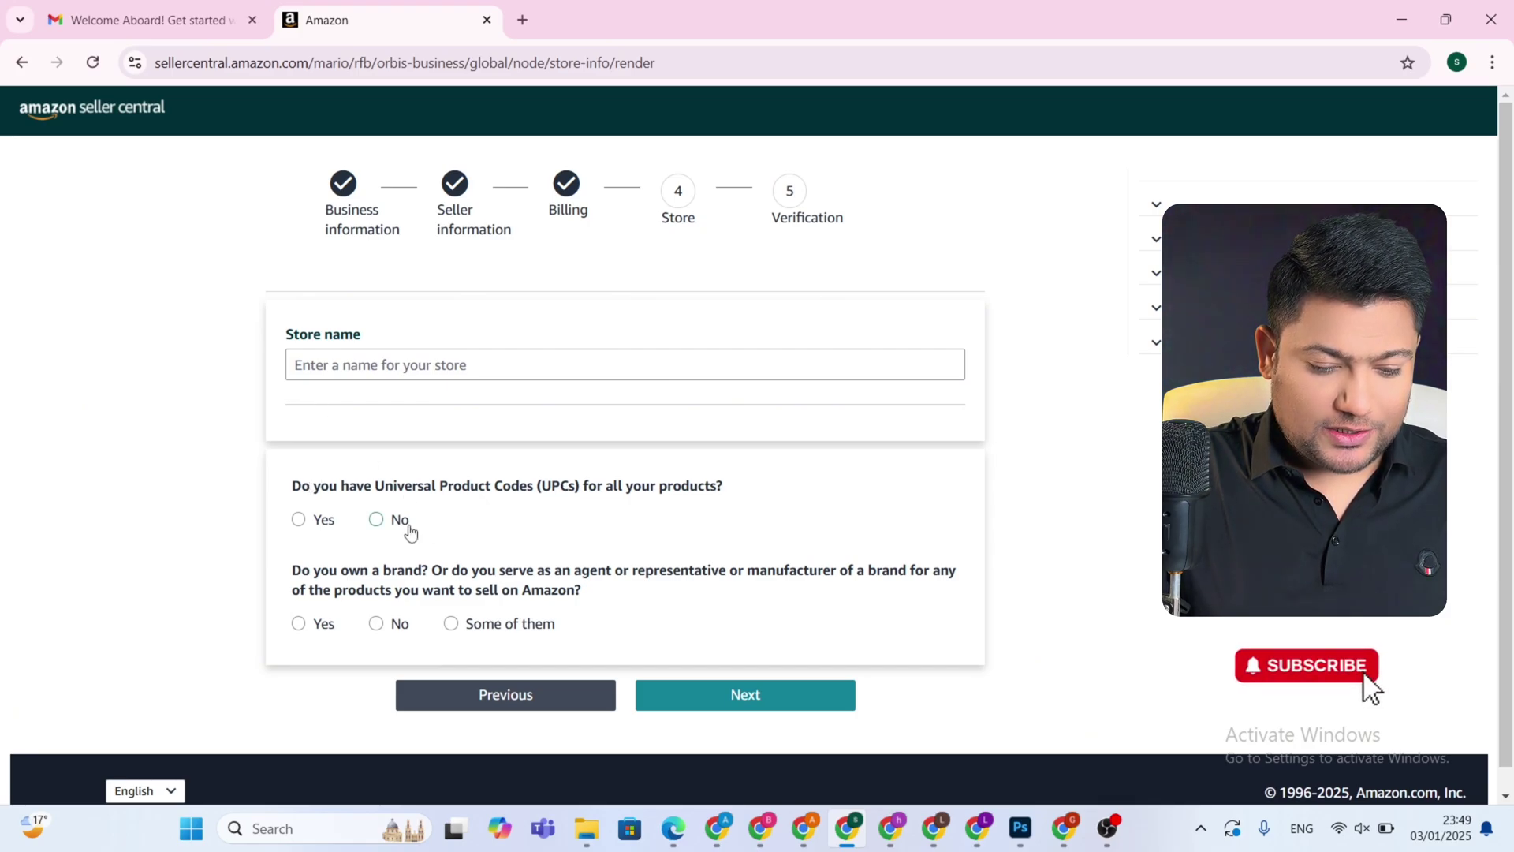
pyautogui.click(378, 521)
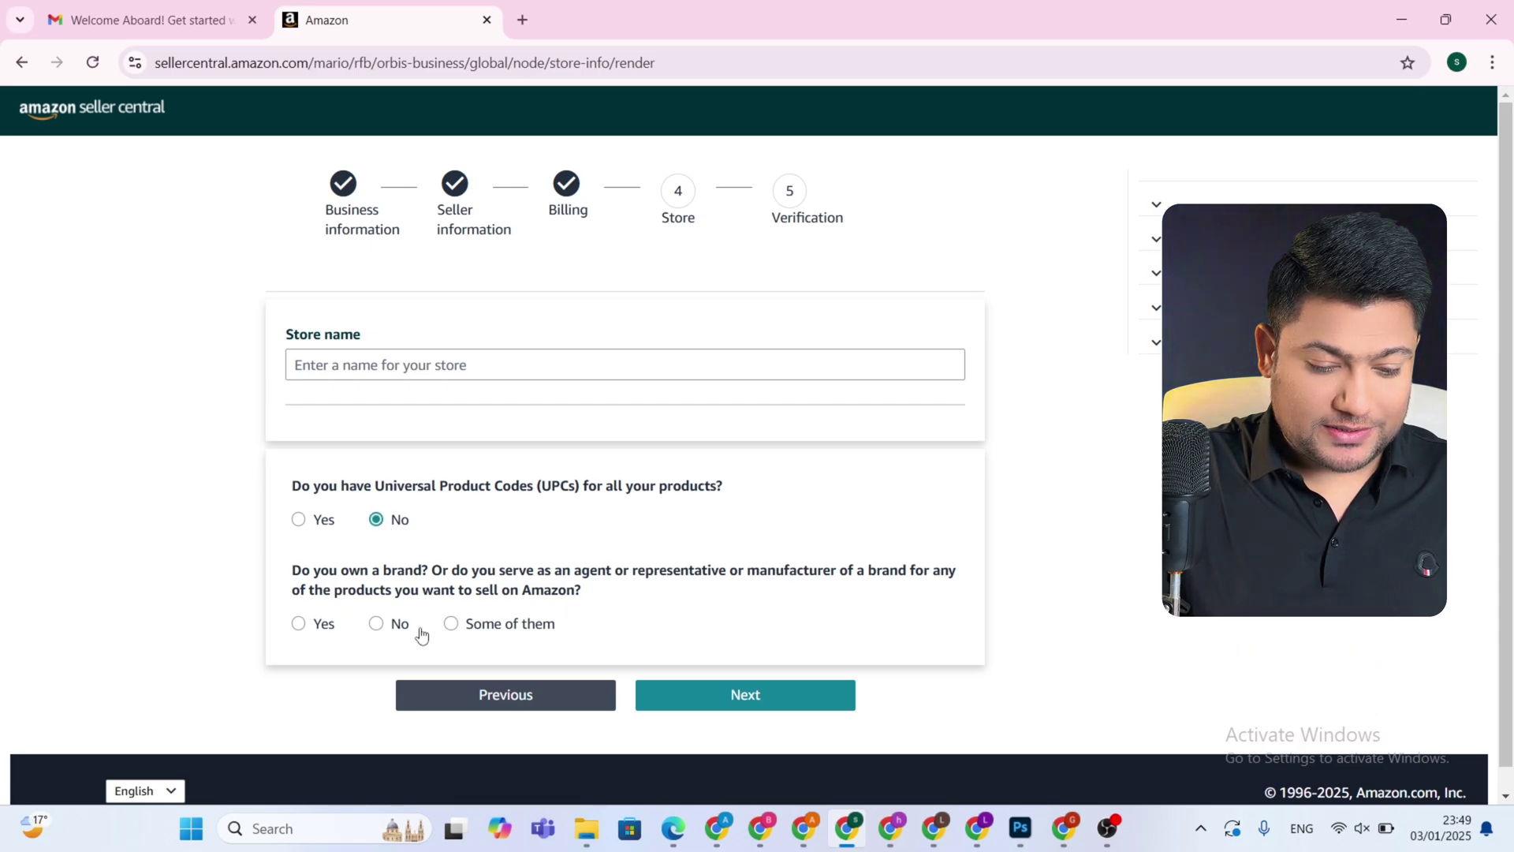
pyautogui.click(382, 630)
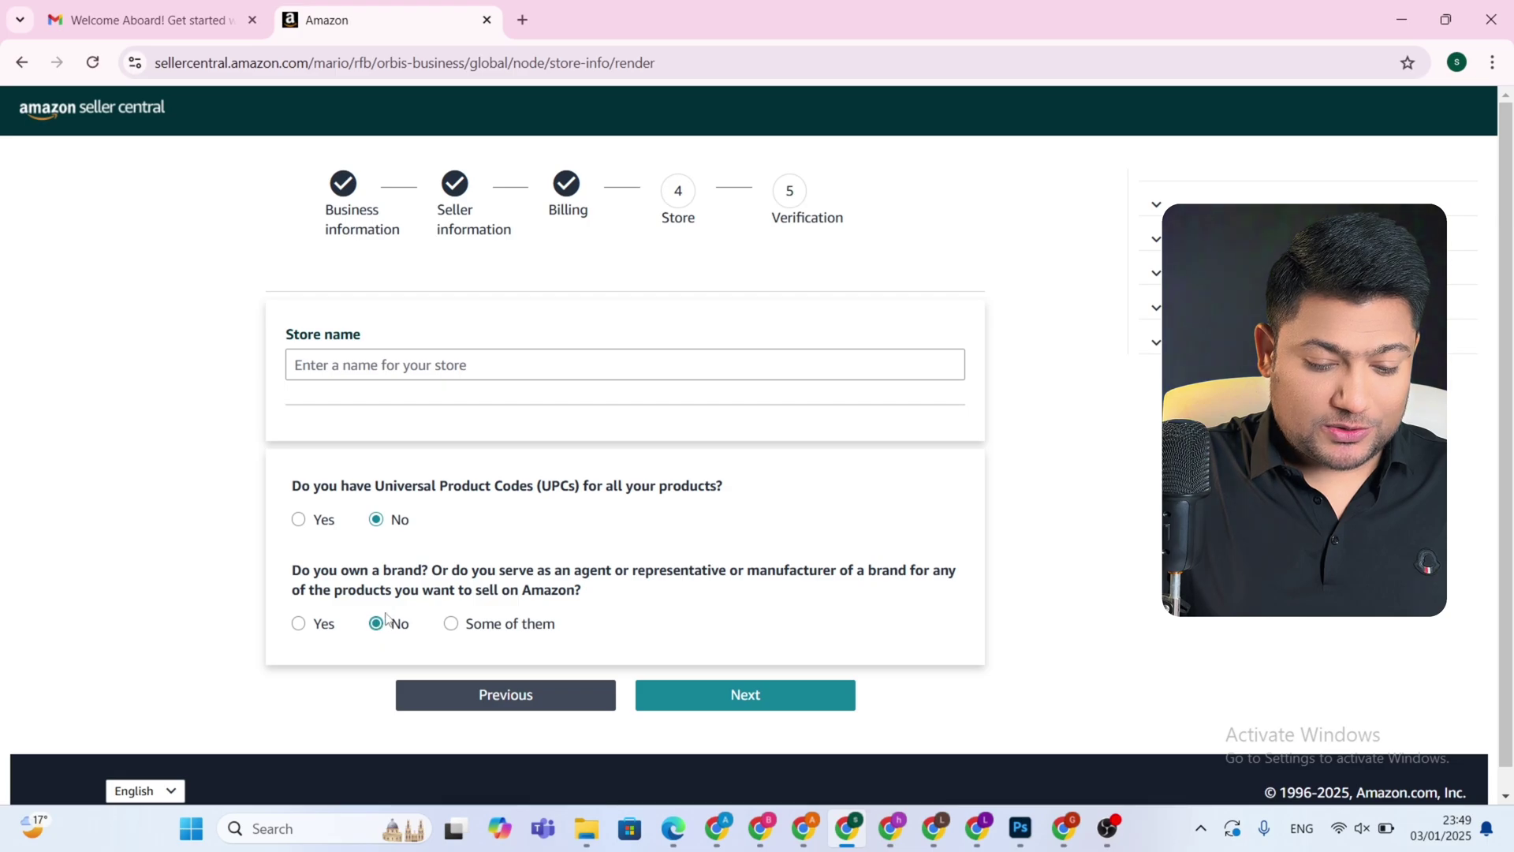
pyautogui.click(730, 701)
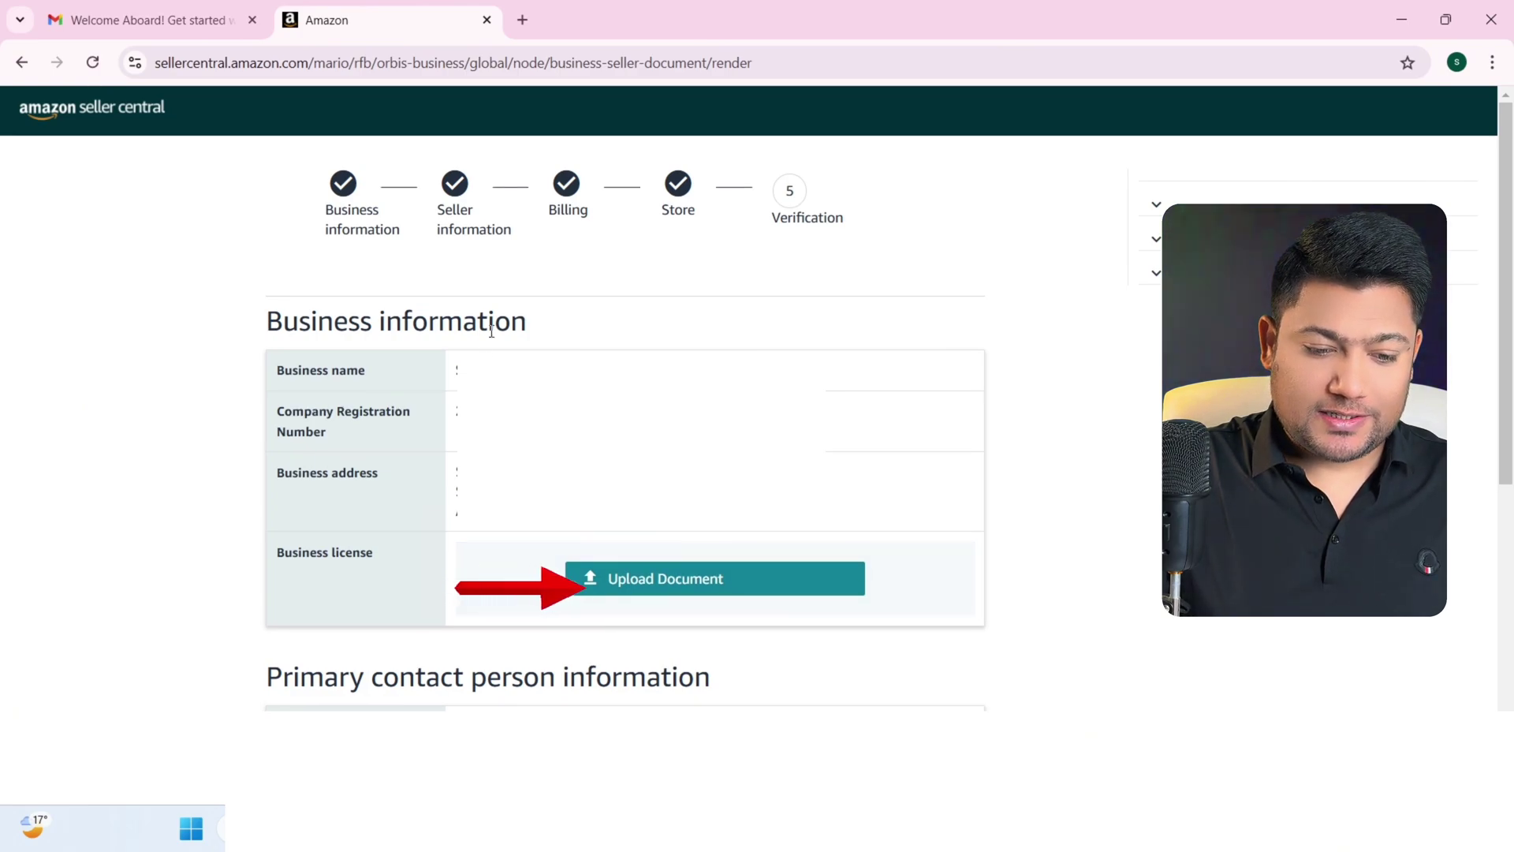
# Upload the business licence document
pyautogui.moveTo(544, 329); pyautogui.dragTo(265, 323)
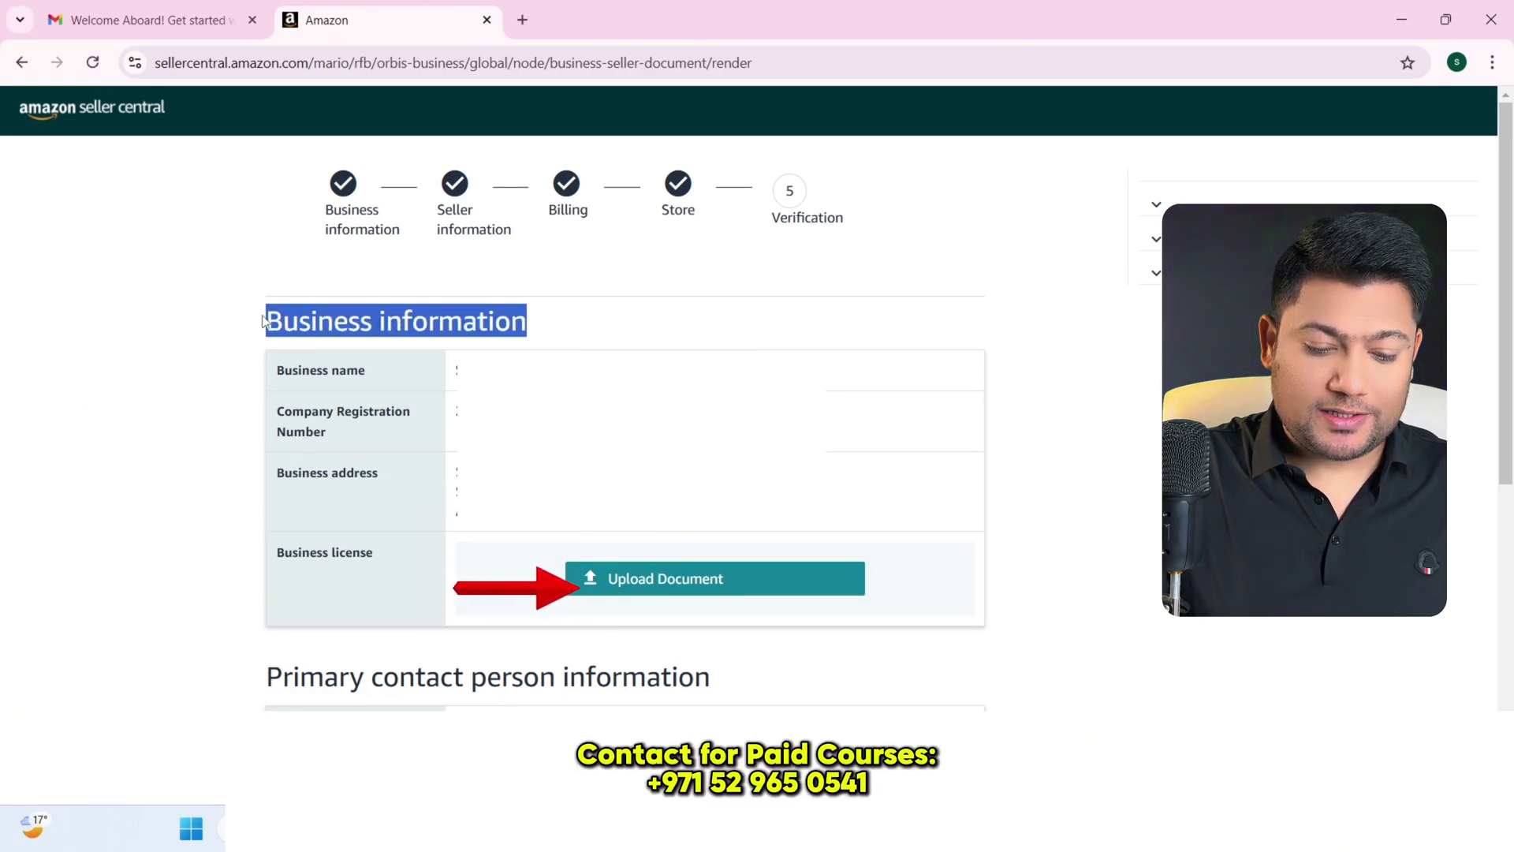
pyautogui.click(357, 323)
pyautogui.click(636, 578)
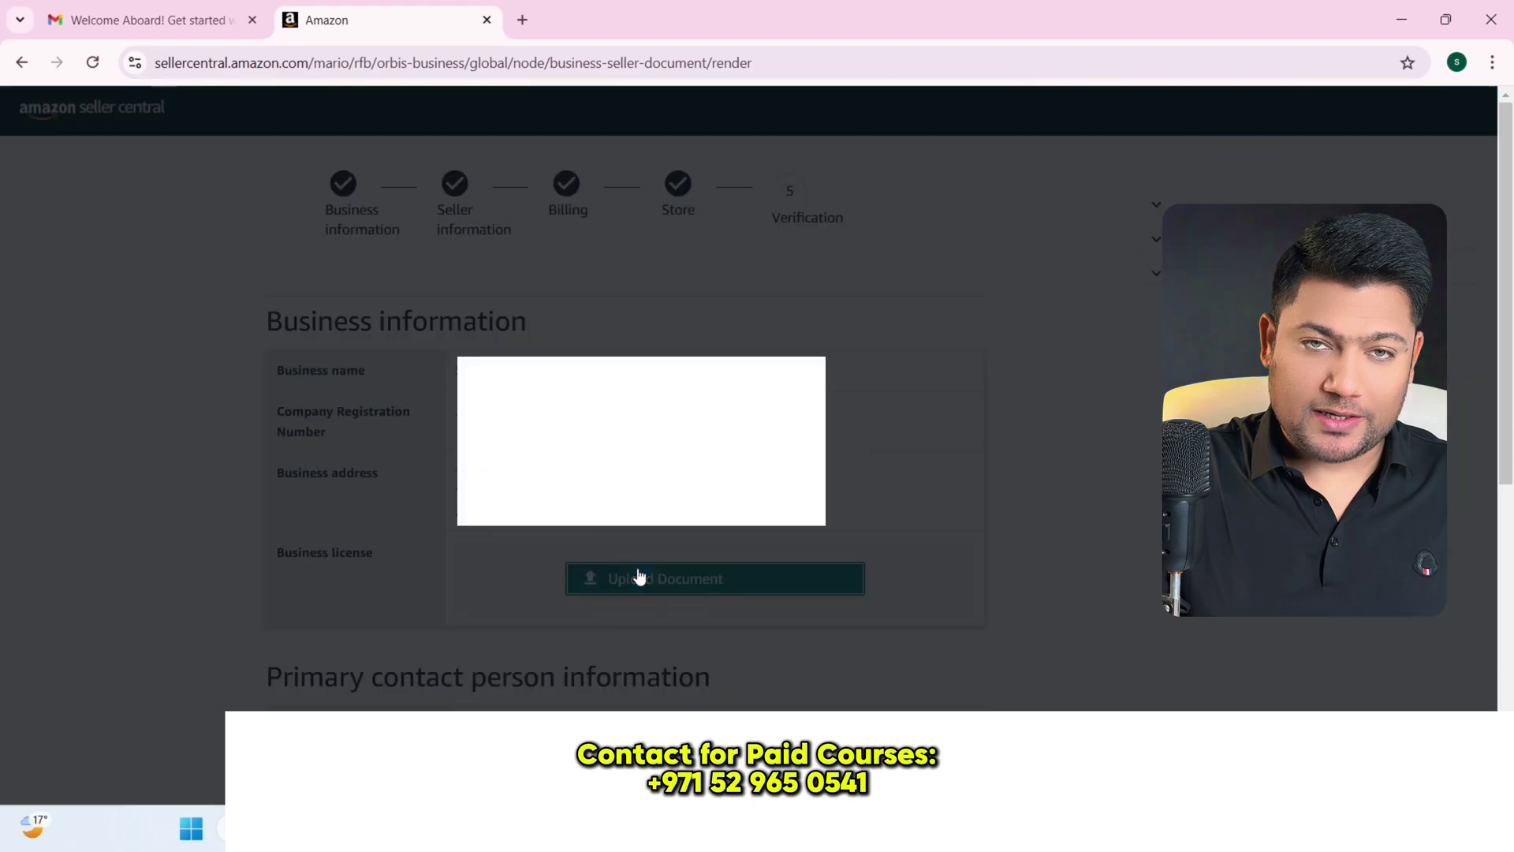
pyautogui.click(984, 653)
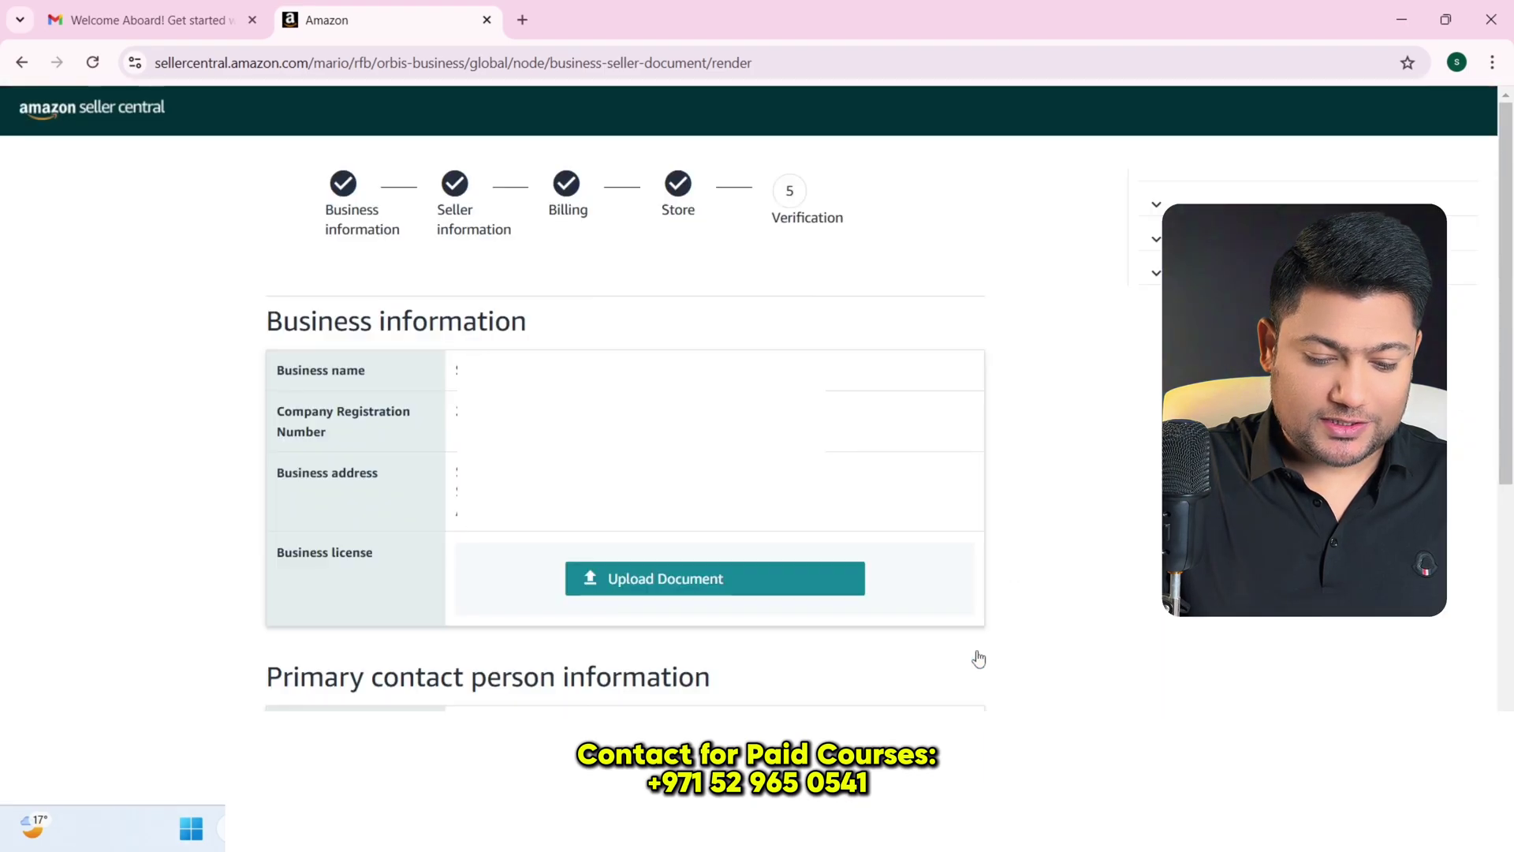
pyautogui.doubleClick(385, 277)
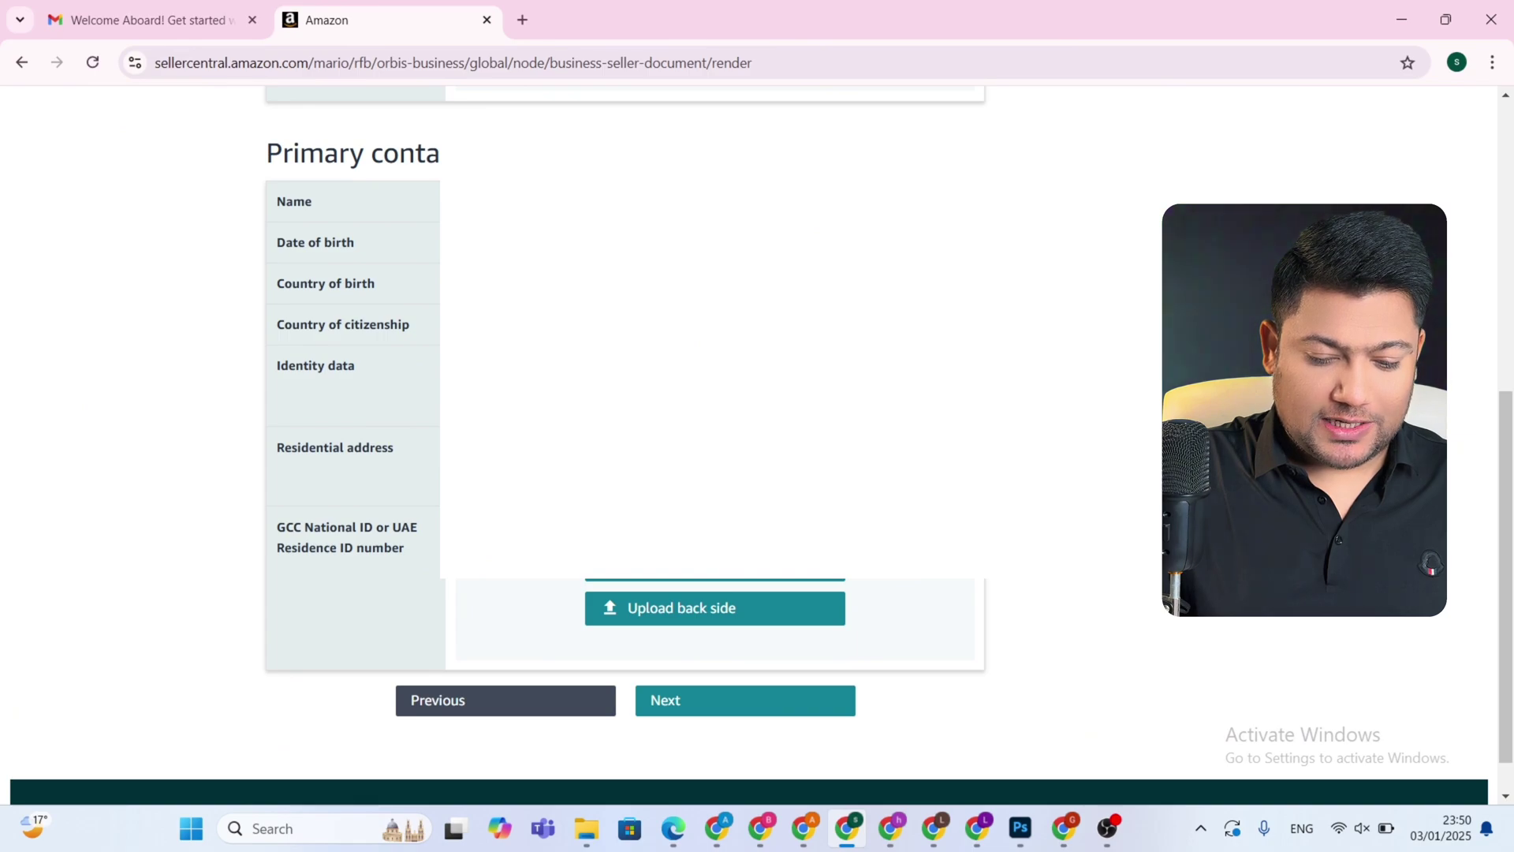
# Upload the ID card image including its back side
pyautogui.click(662, 612)
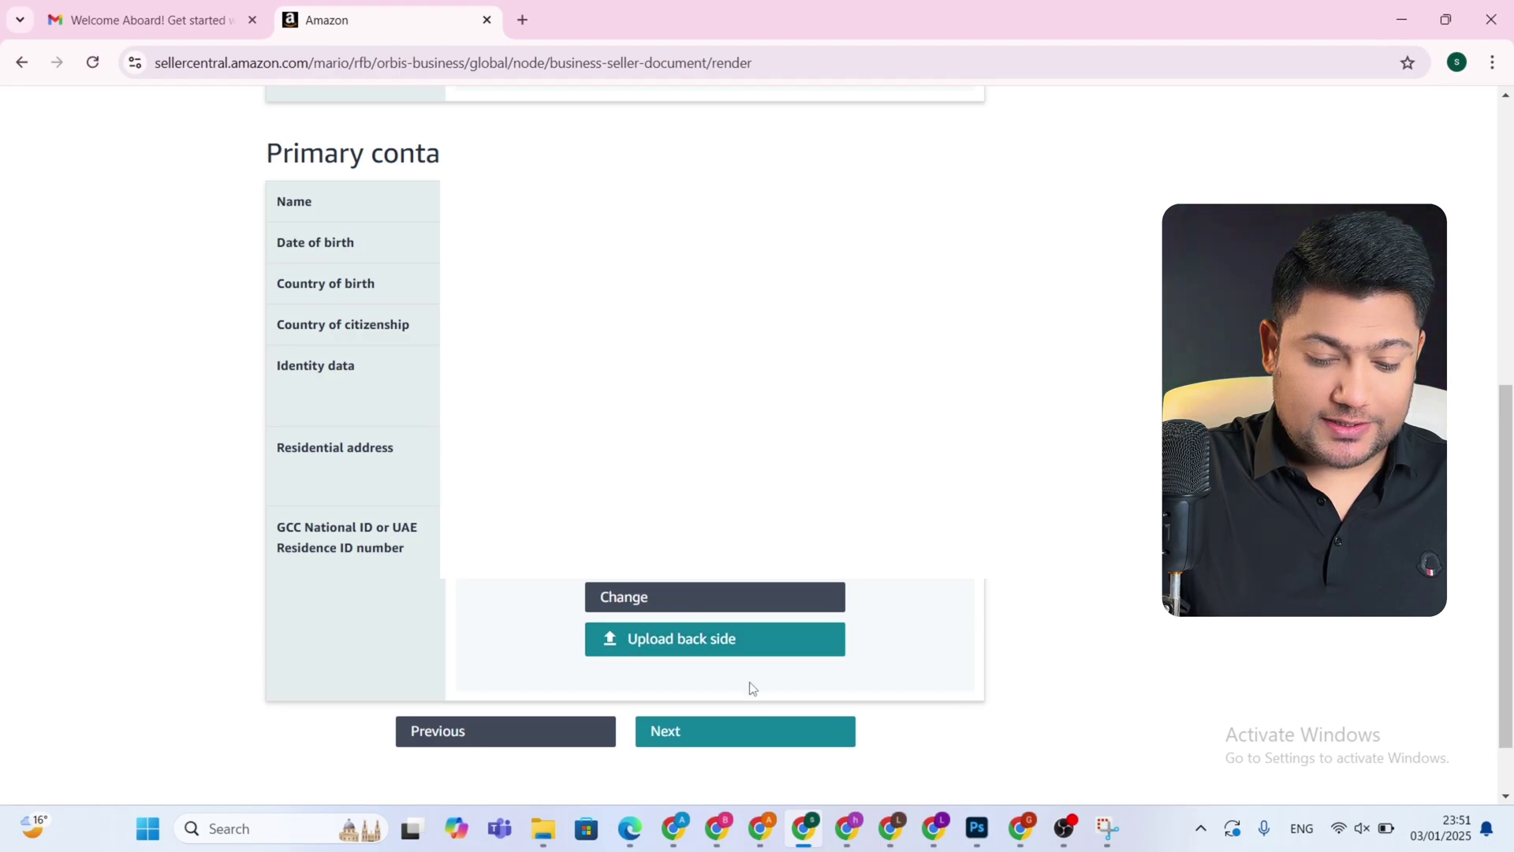
pyautogui.click(753, 653)
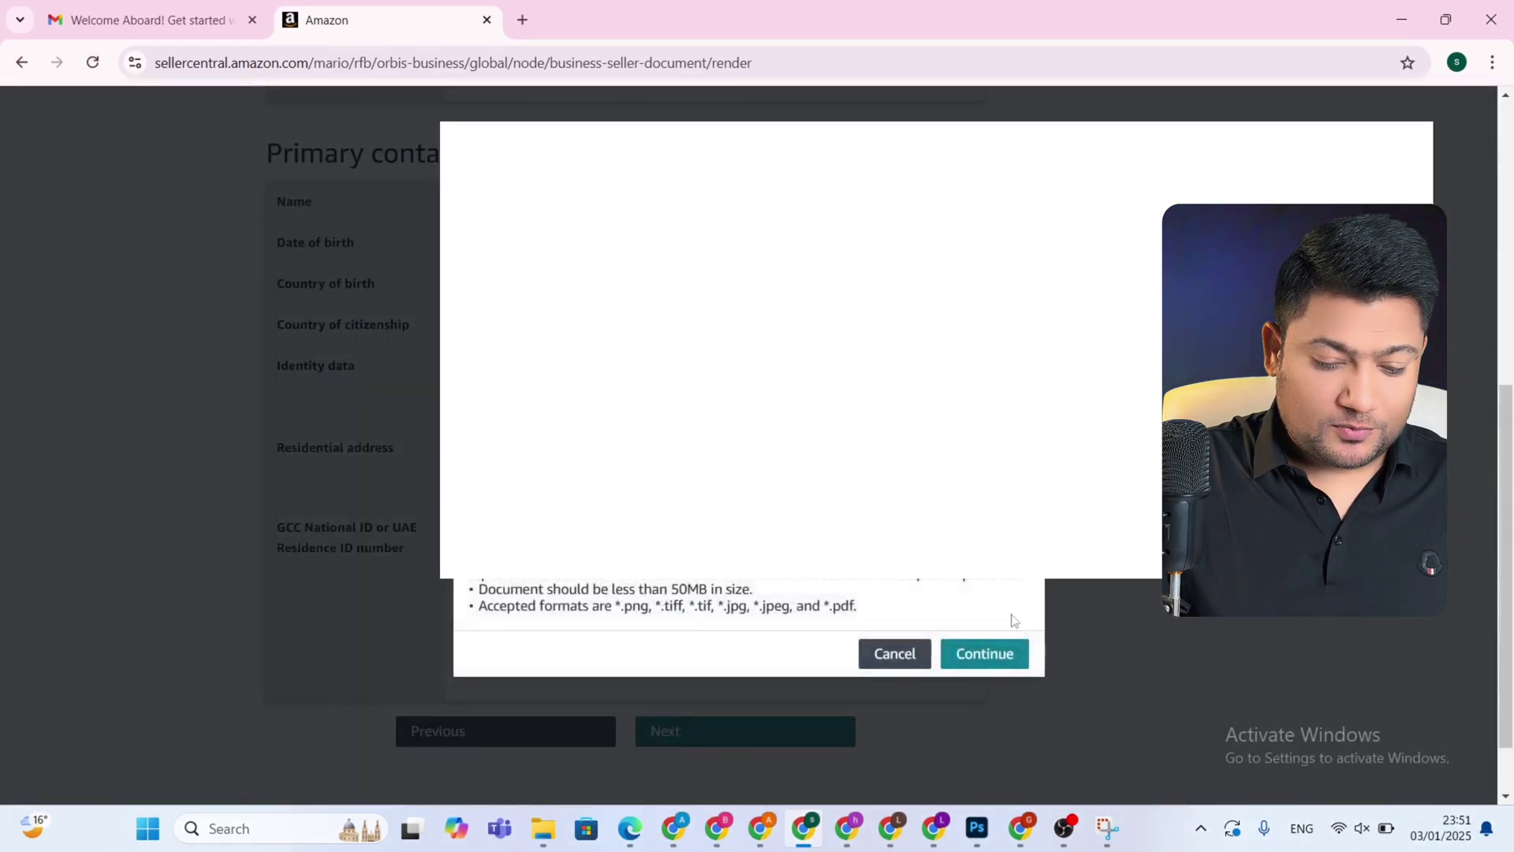
pyautogui.click(1005, 652)
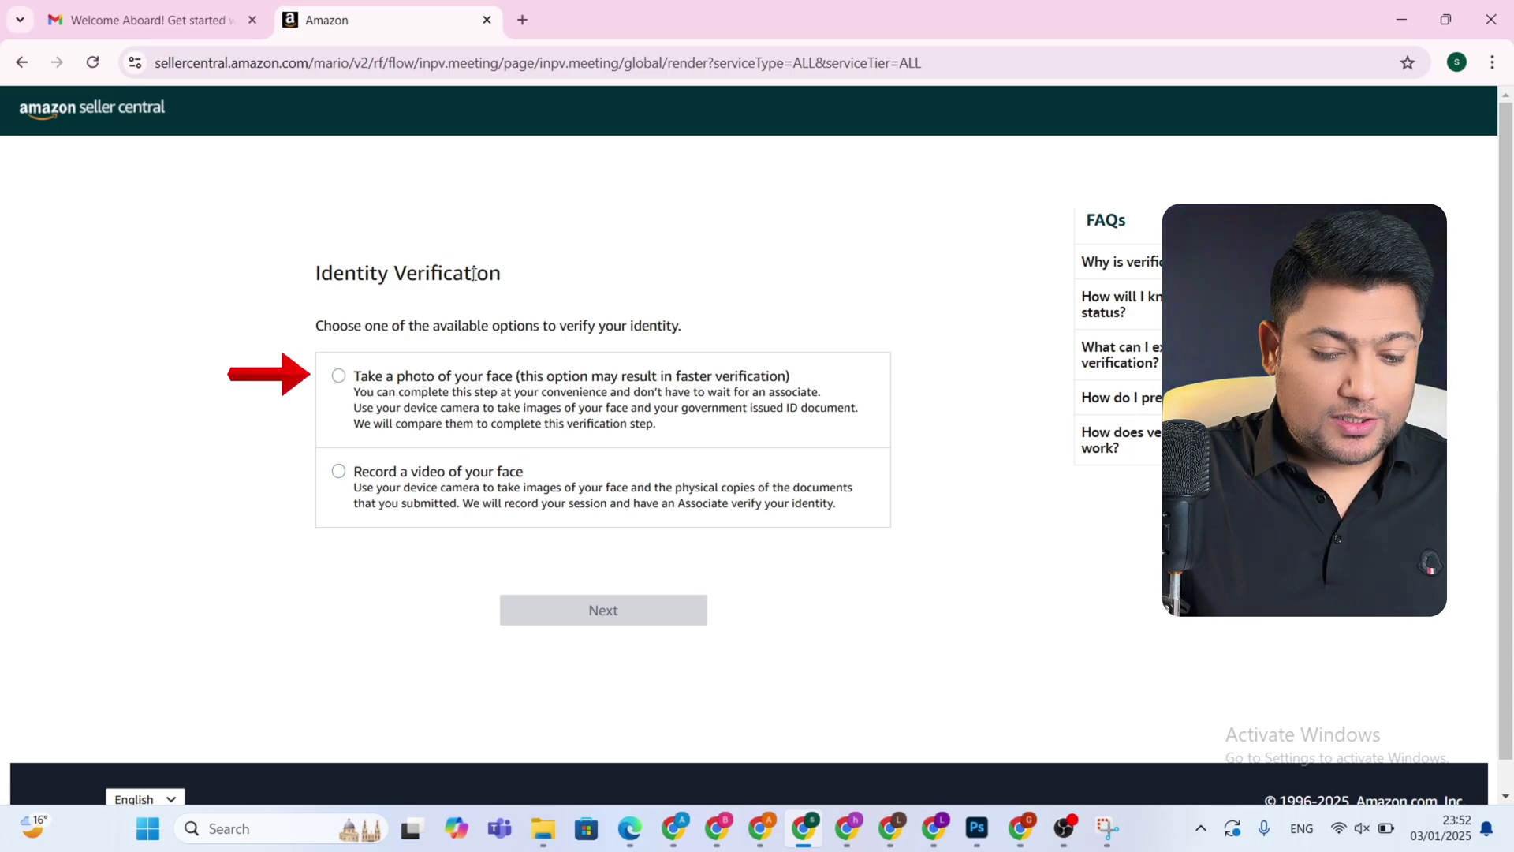
# Choose 'Take a photo of your face' and consent to Amazon using facial data
pyautogui.moveTo(502, 276); pyautogui.dragTo(318, 283)
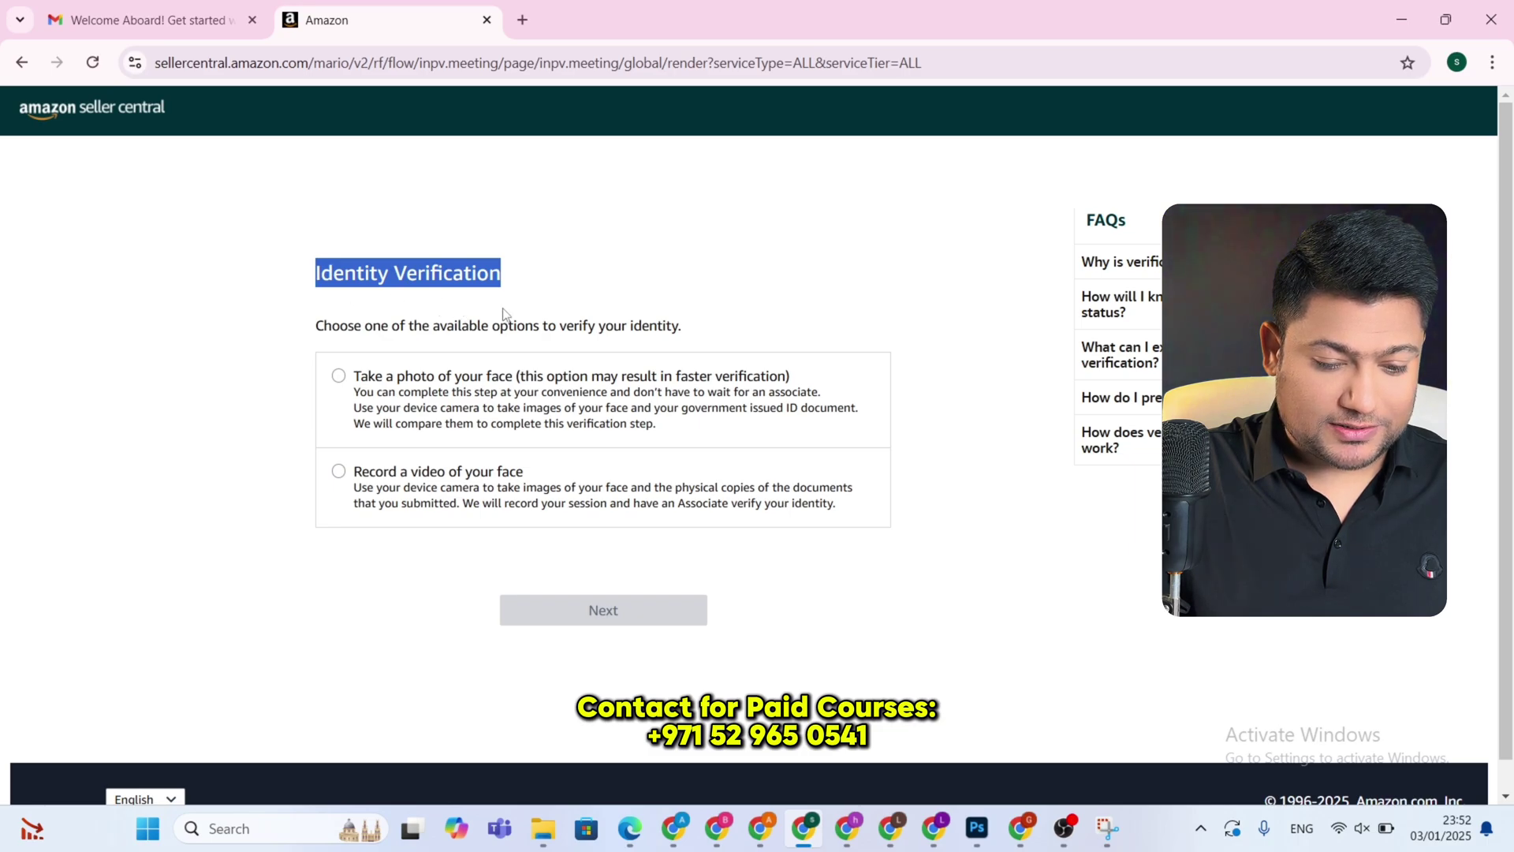
pyautogui.click(339, 376)
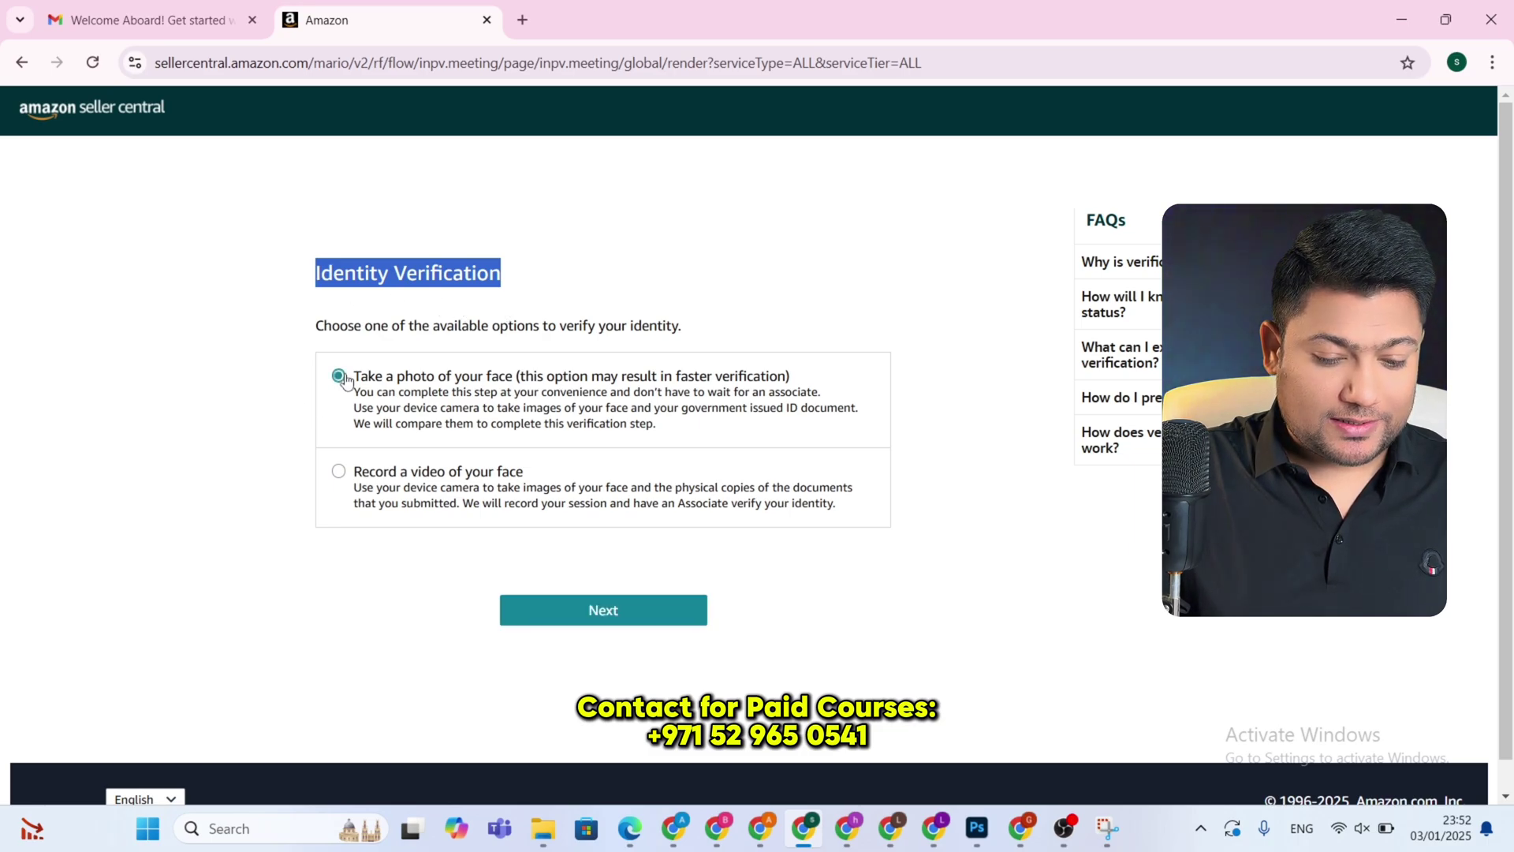
pyautogui.click(602, 612)
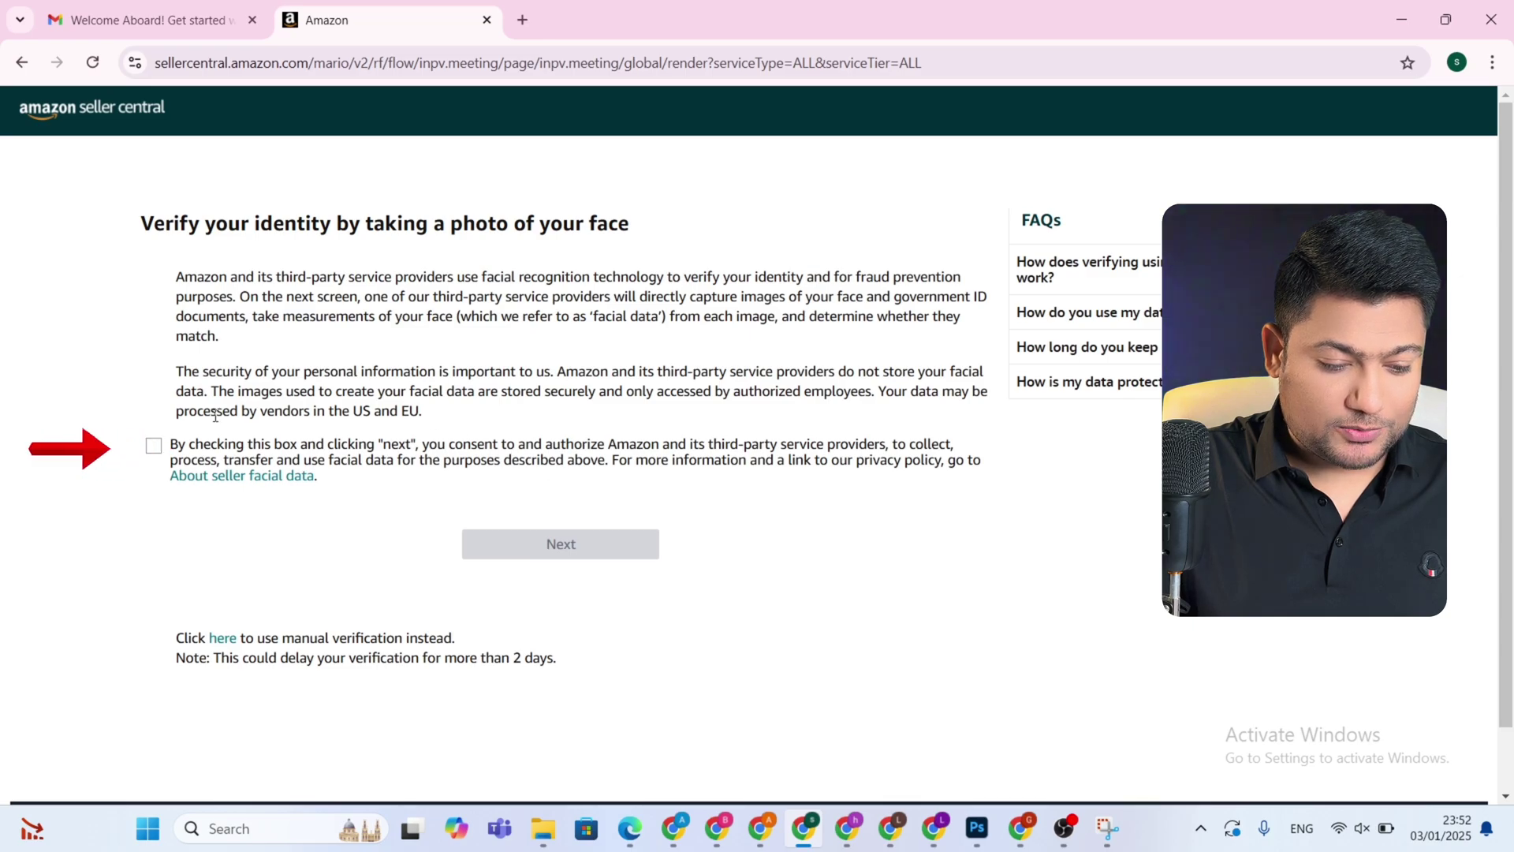
pyautogui.click(155, 446)
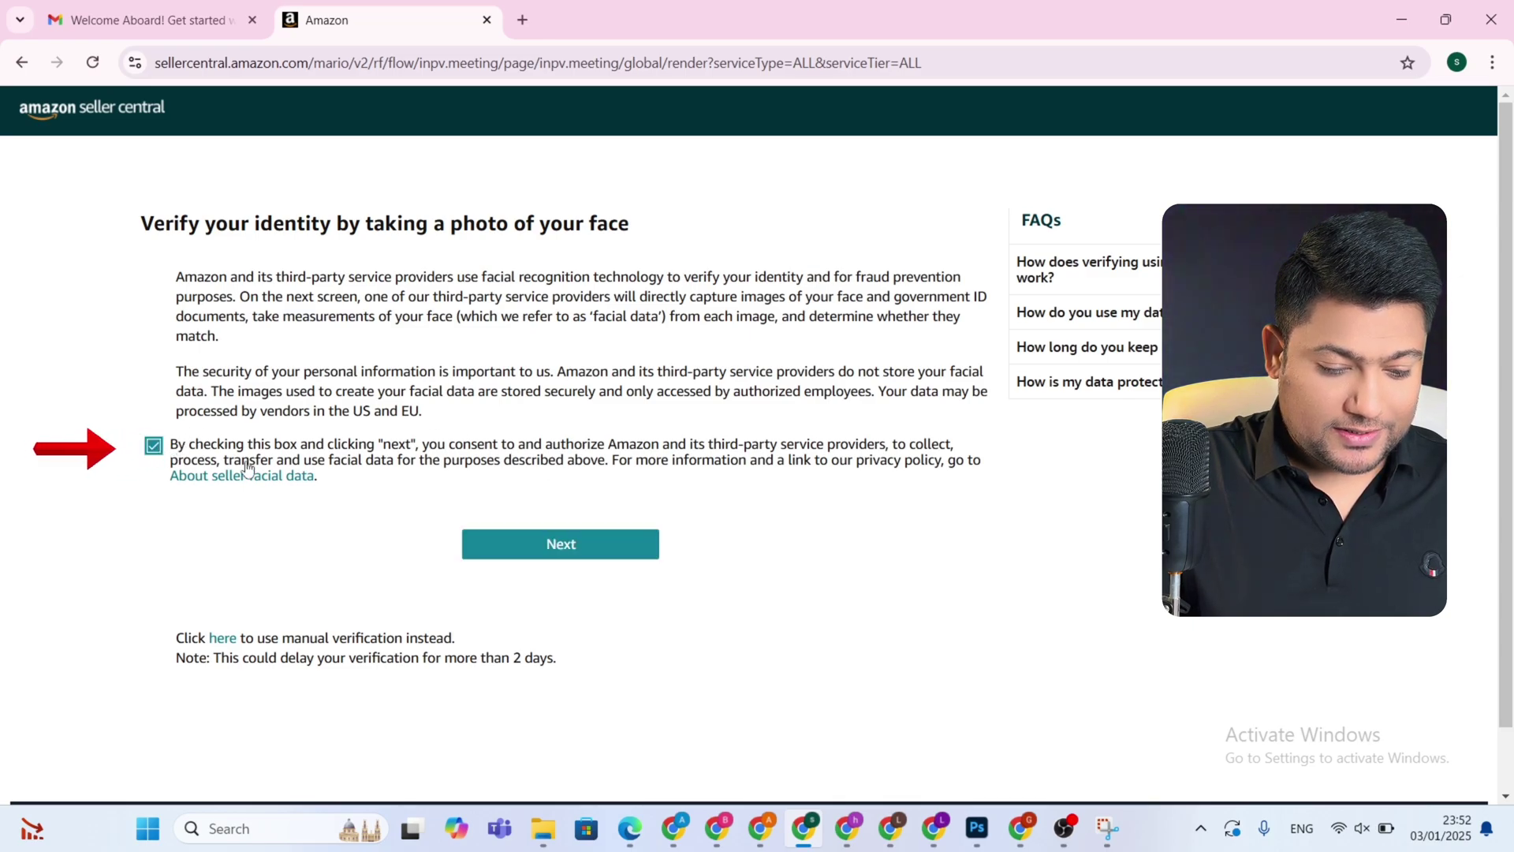
pyautogui.click(638, 555)
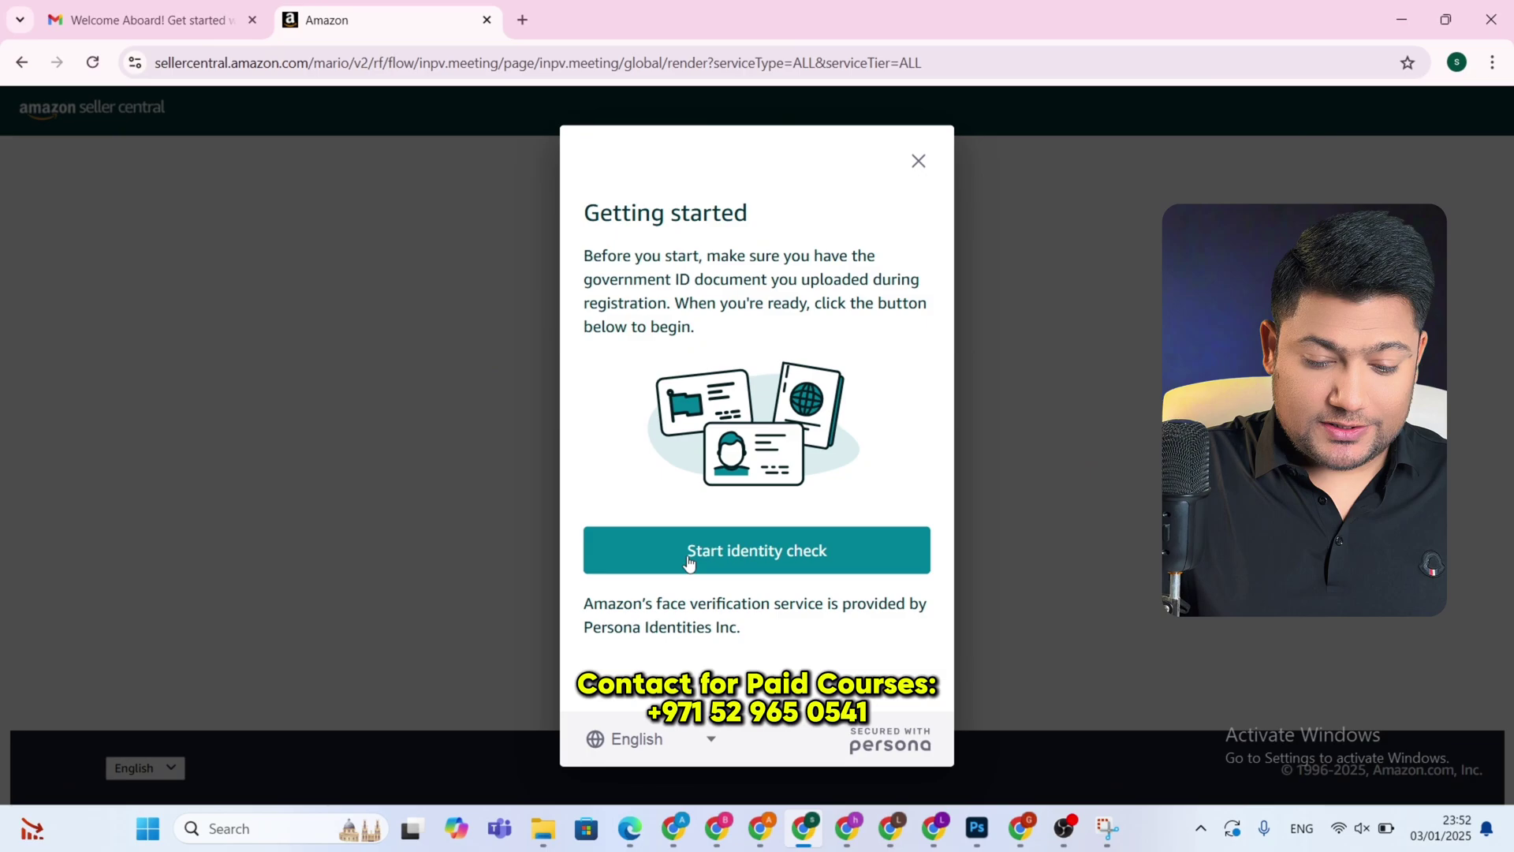
# Start the identity check with a United Arab Emirates National ID and request the camera for its front photo
pyautogui.click(688, 558)
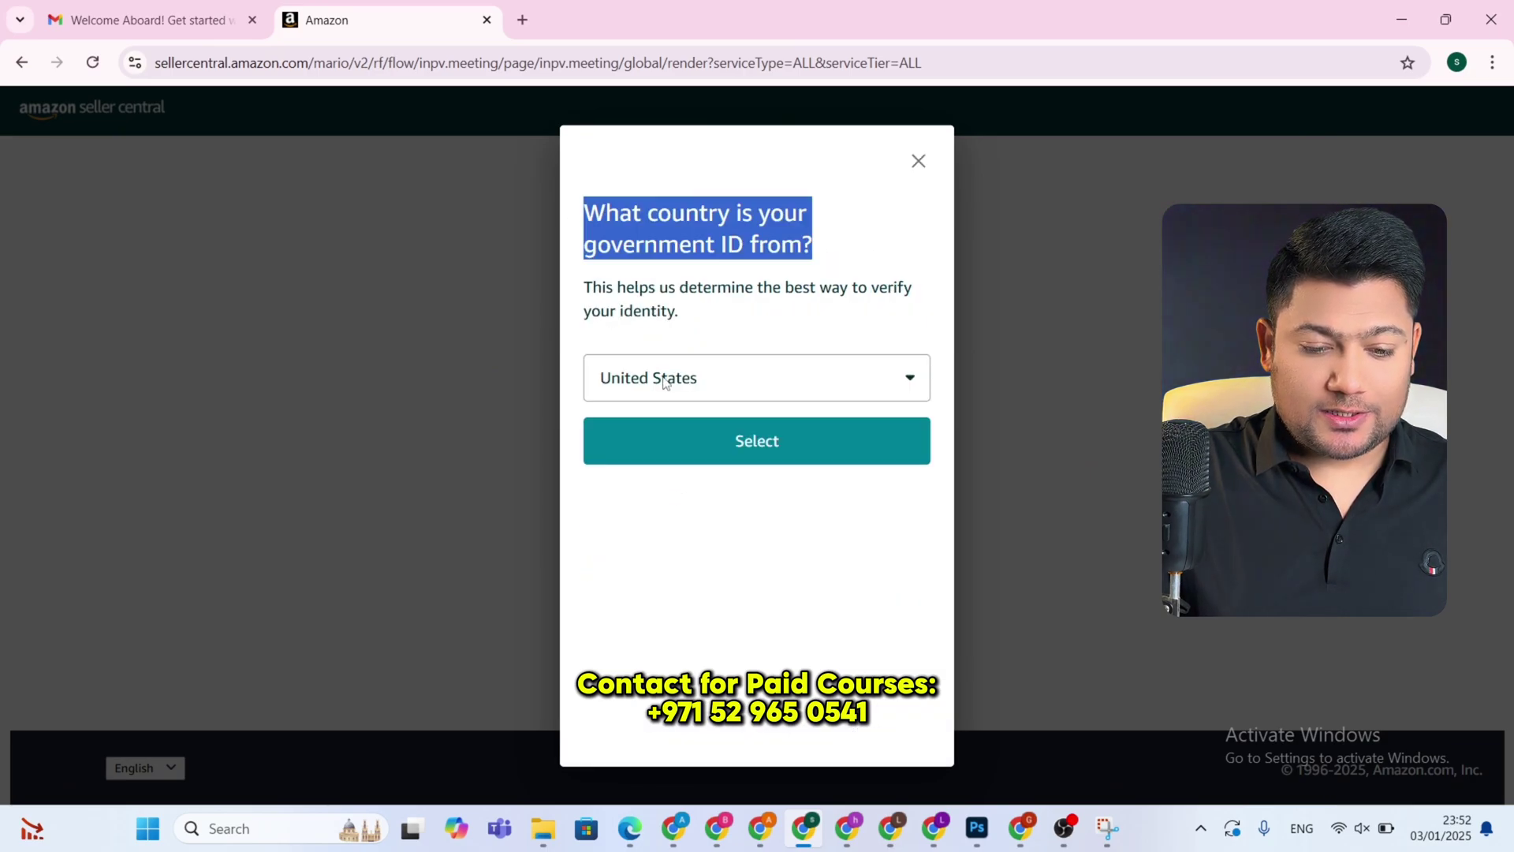
pyautogui.click(664, 381)
pyautogui.press('Down')
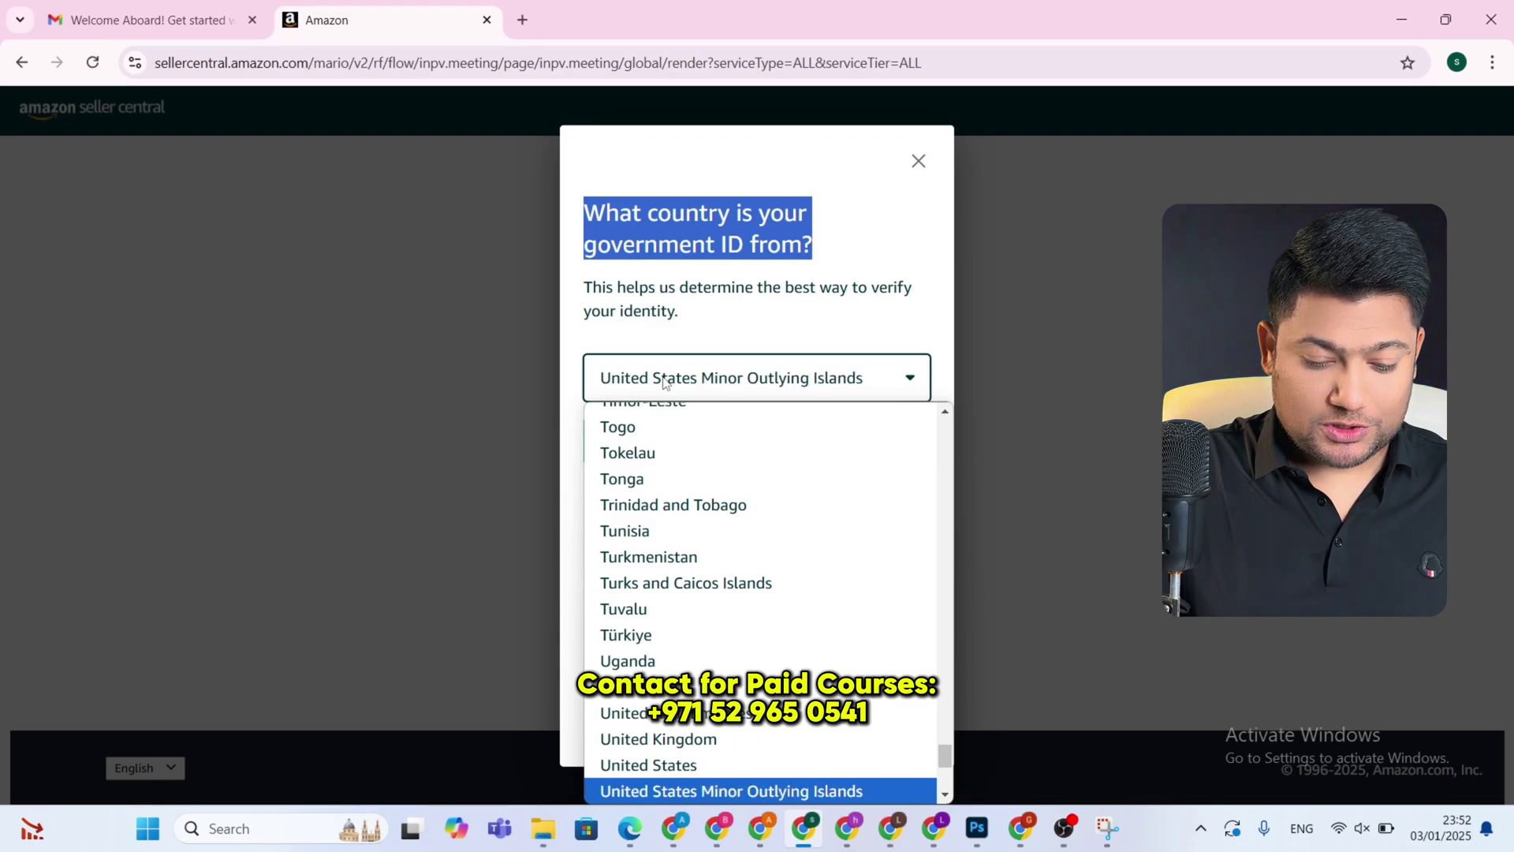
pyautogui.press('Up')
pyautogui.press('Up')
pyautogui.press('Return')
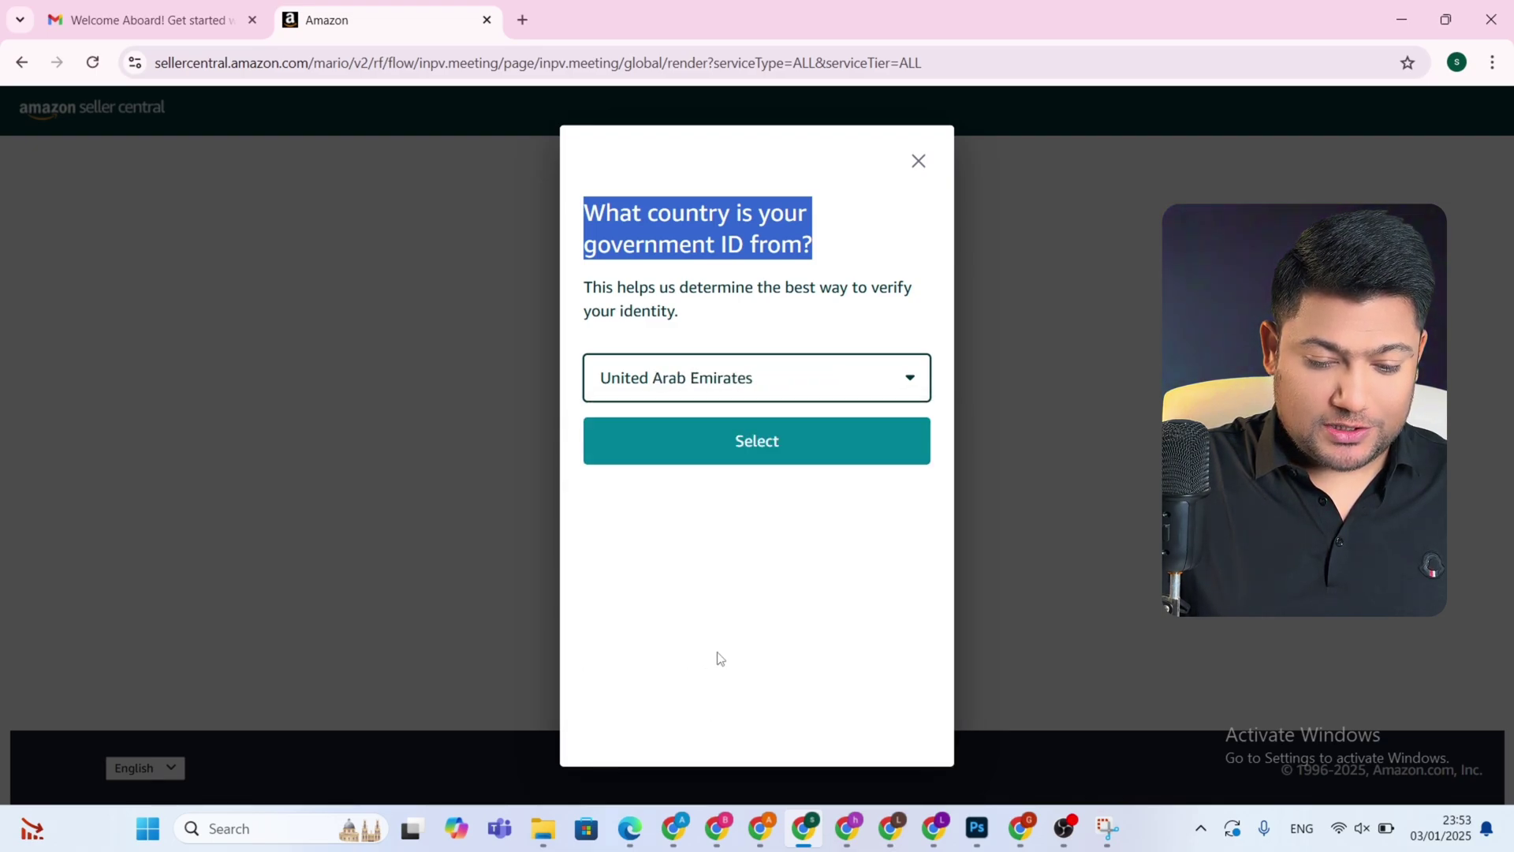
pyautogui.click(745, 456)
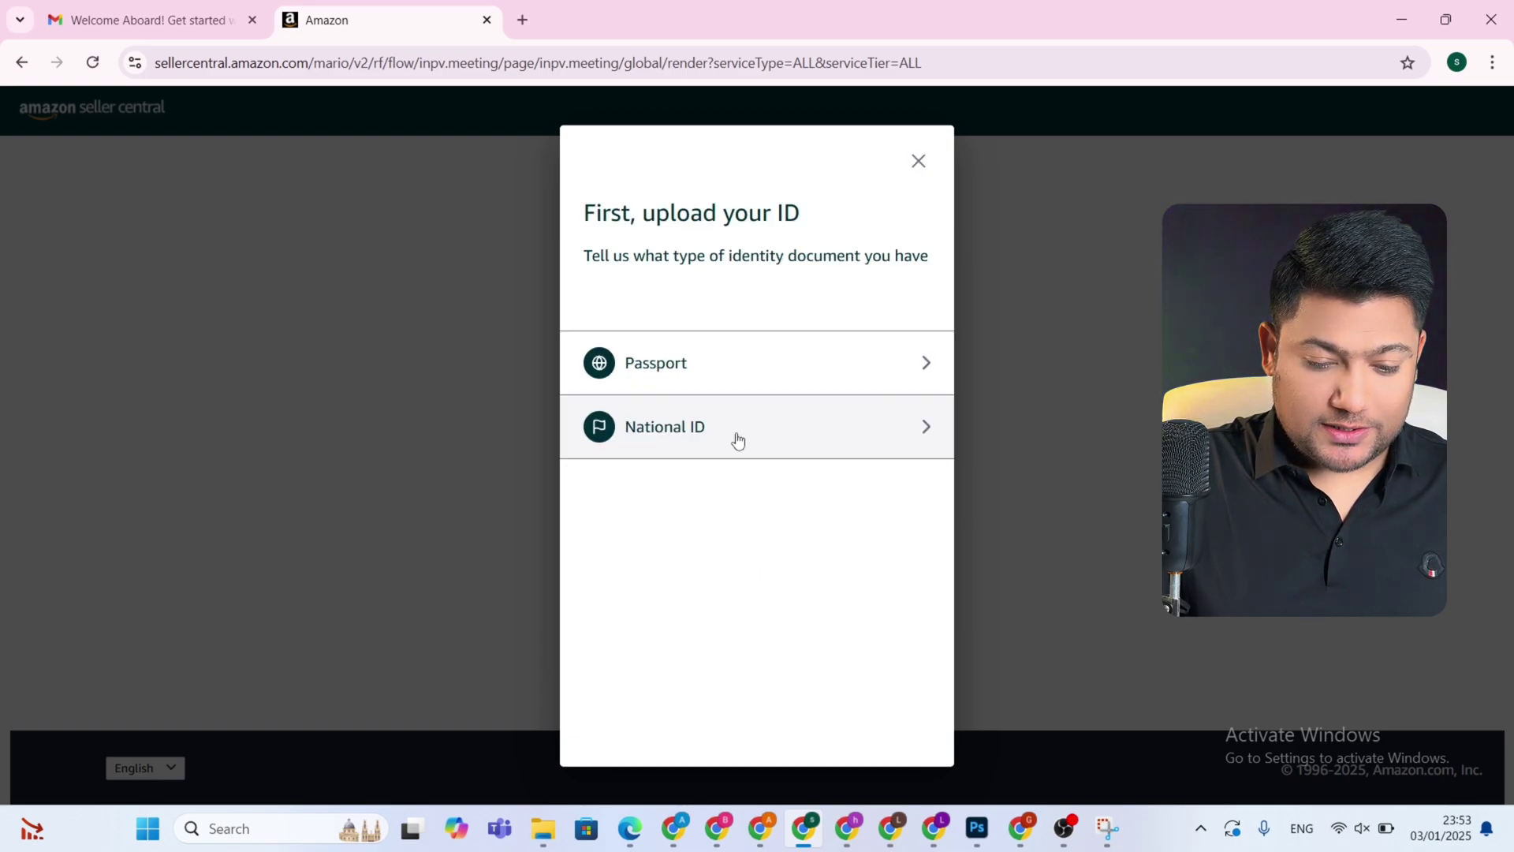
pyautogui.click(738, 440)
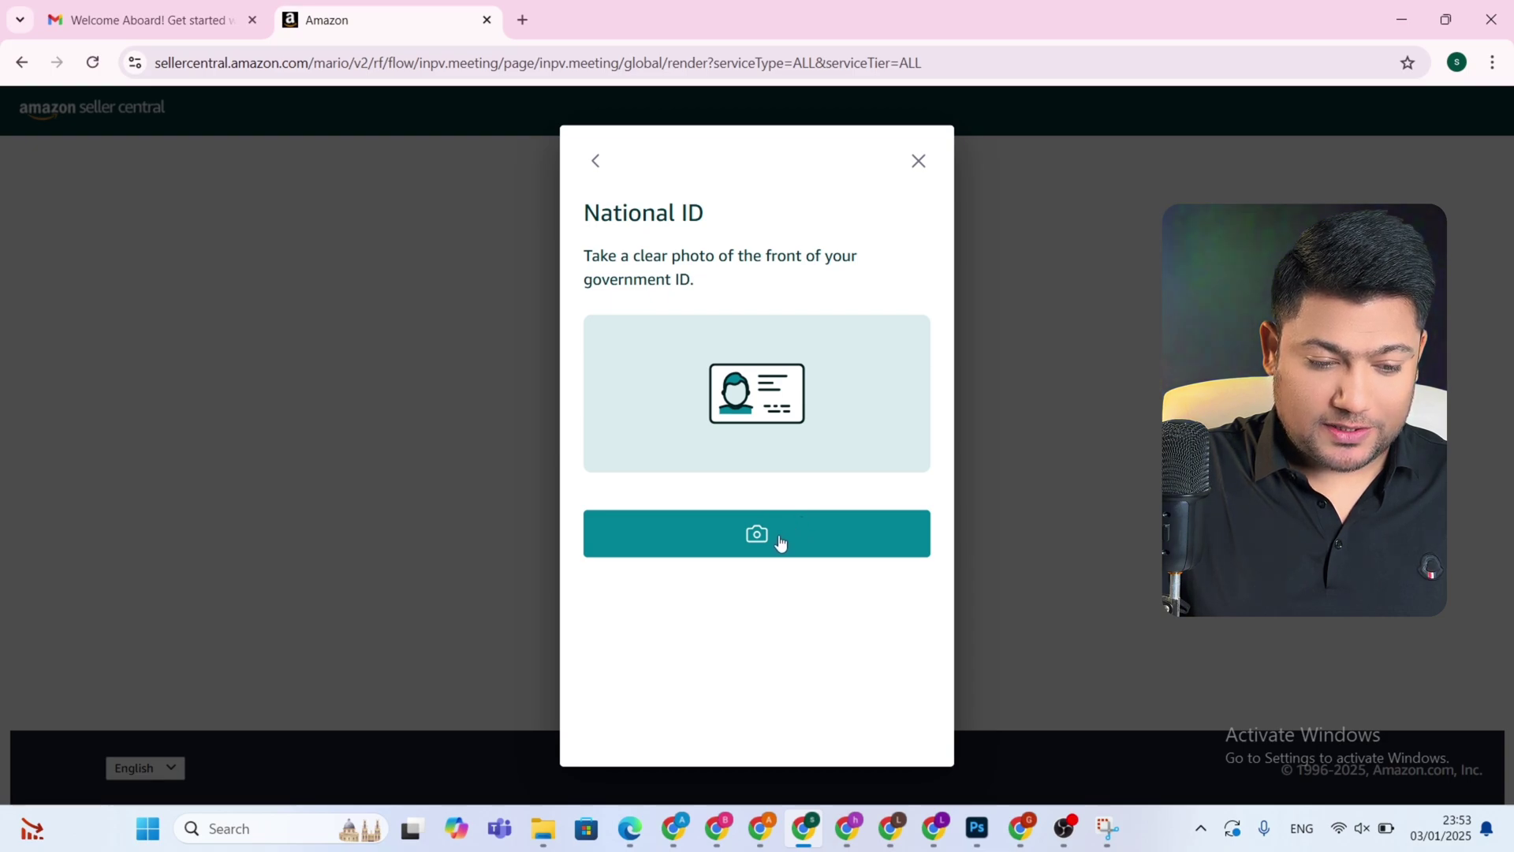
pyautogui.click(754, 542)
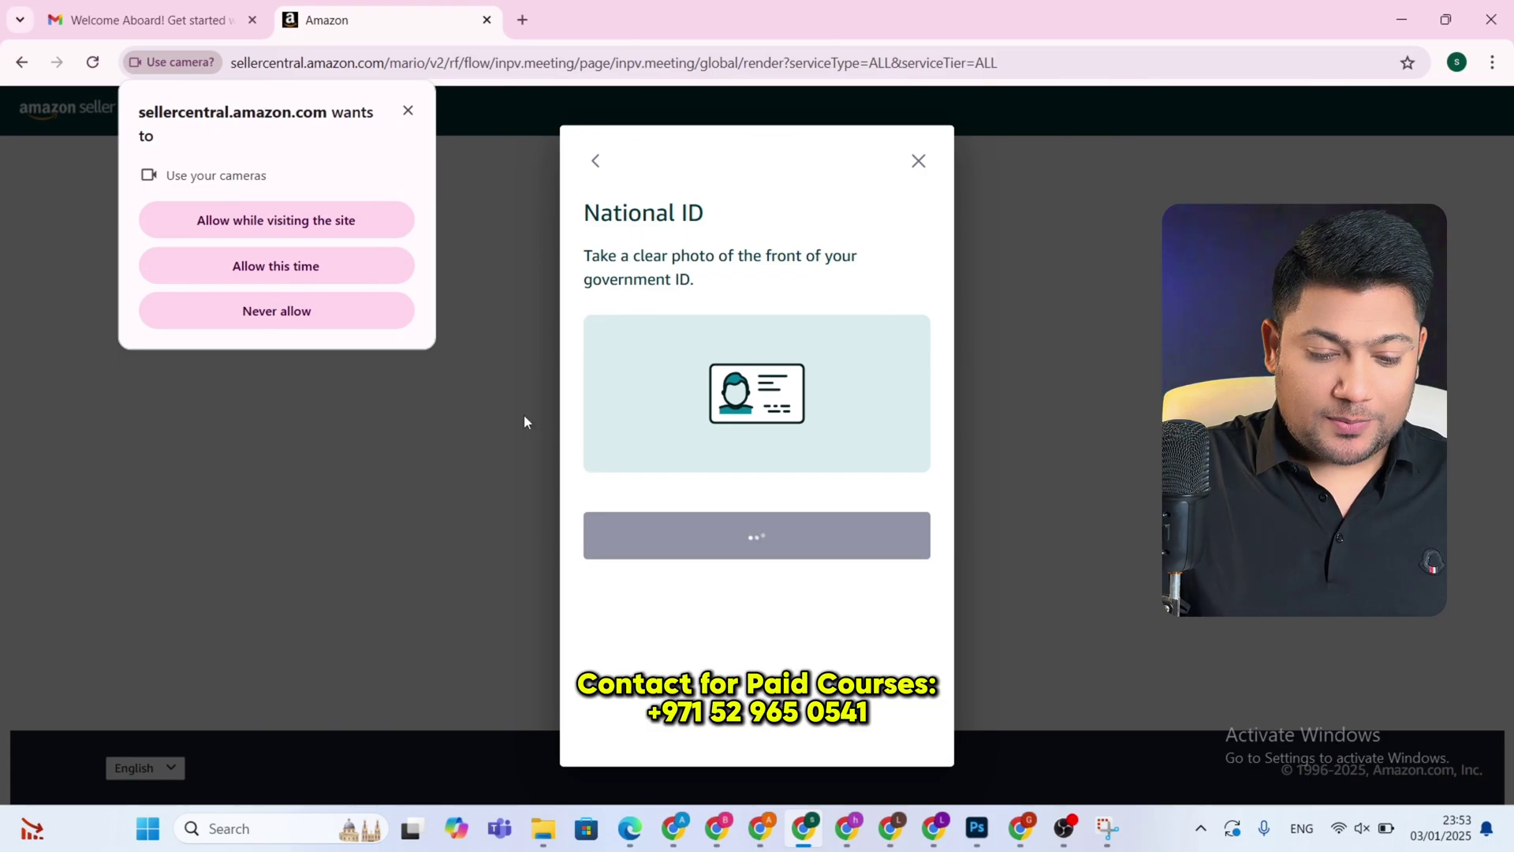
# Allow camera access, then capture, retake and submit the ID and face photos
pyautogui.click(357, 264)
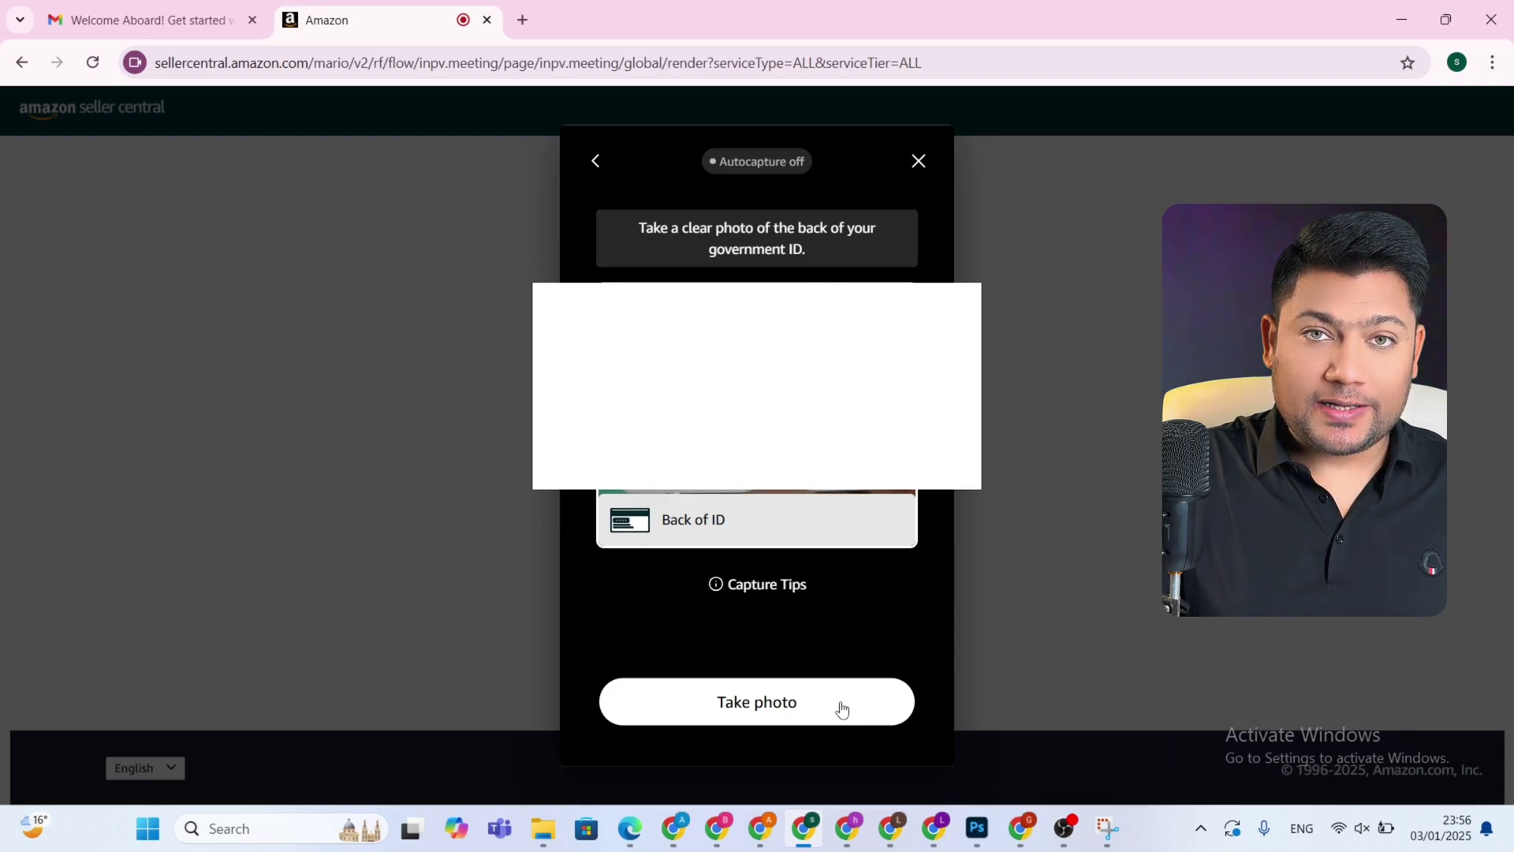
pyautogui.click(841, 709)
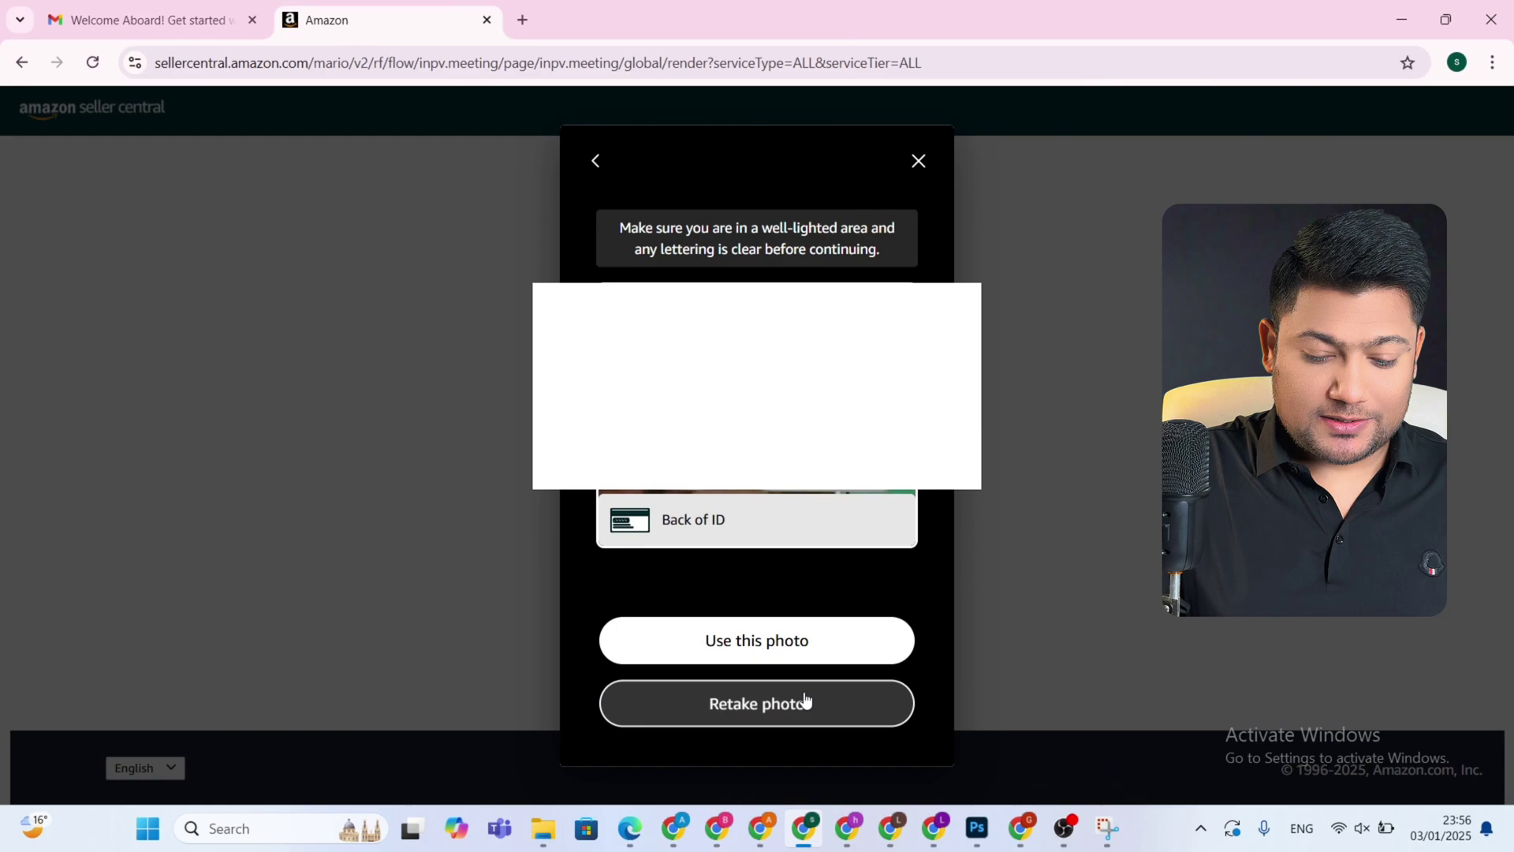
pyautogui.click(804, 699)
pyautogui.click(805, 698)
pyautogui.click(772, 642)
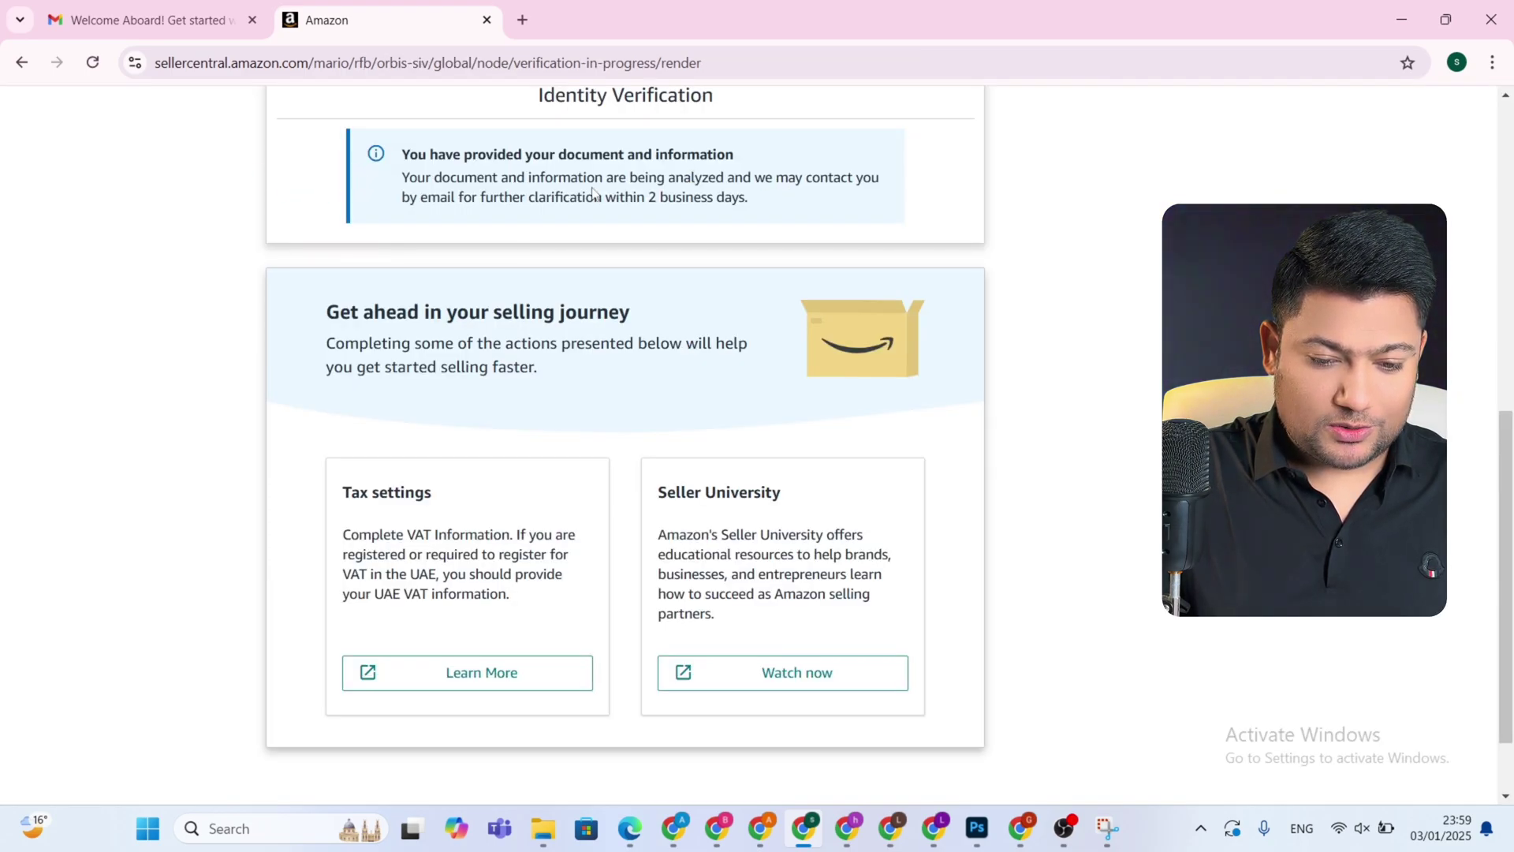
# Highlight the notice saying the submitted documents are under review for up to 2 business days
pyautogui.moveTo(410, 177); pyautogui.dragTo(741, 205)
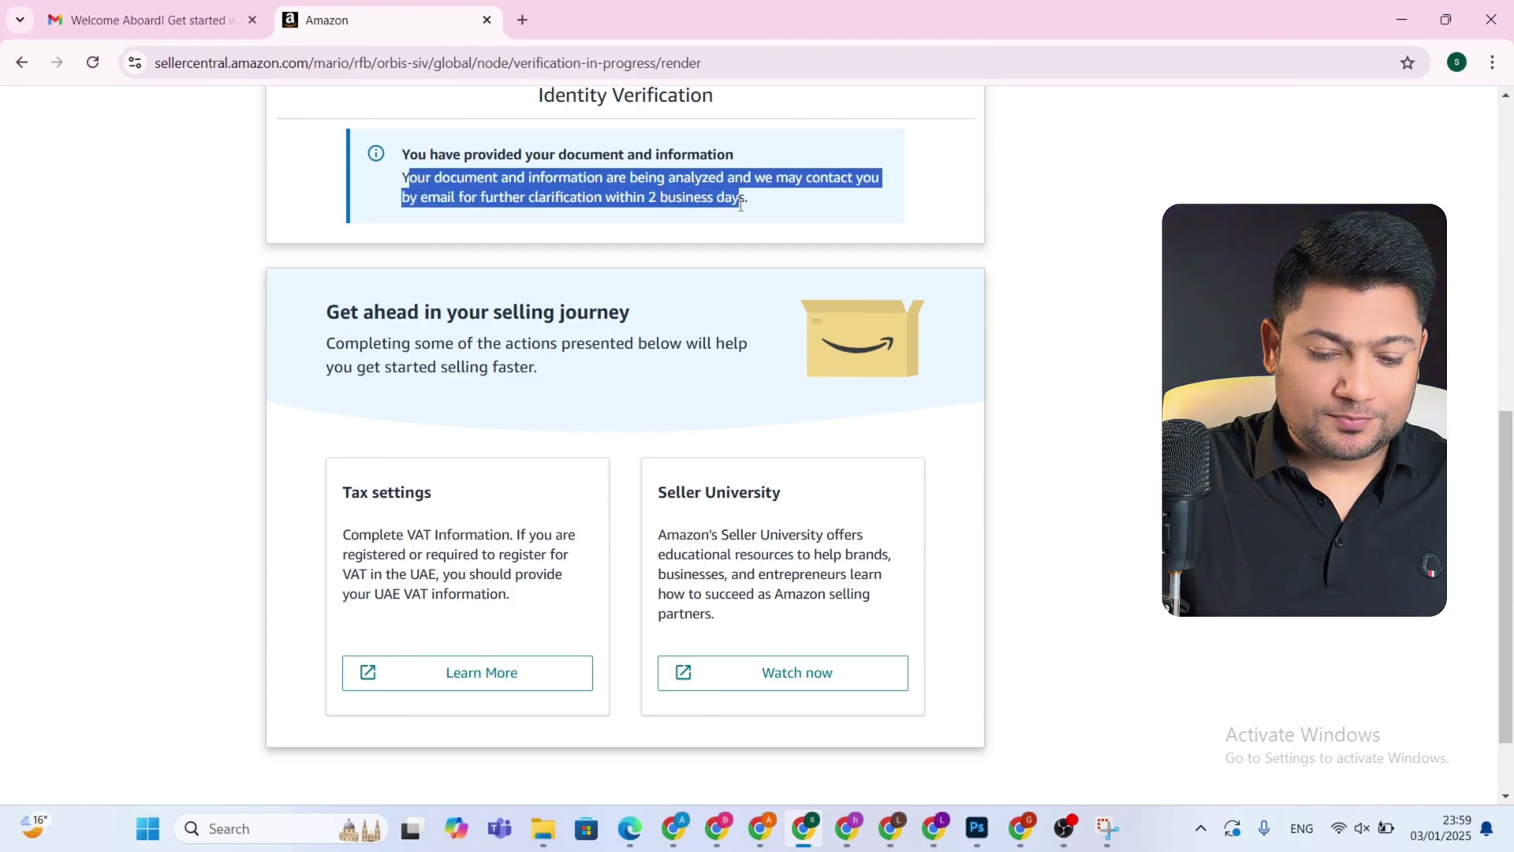
pyautogui.click(761, 210)
pyautogui.tripleClick(761, 210)
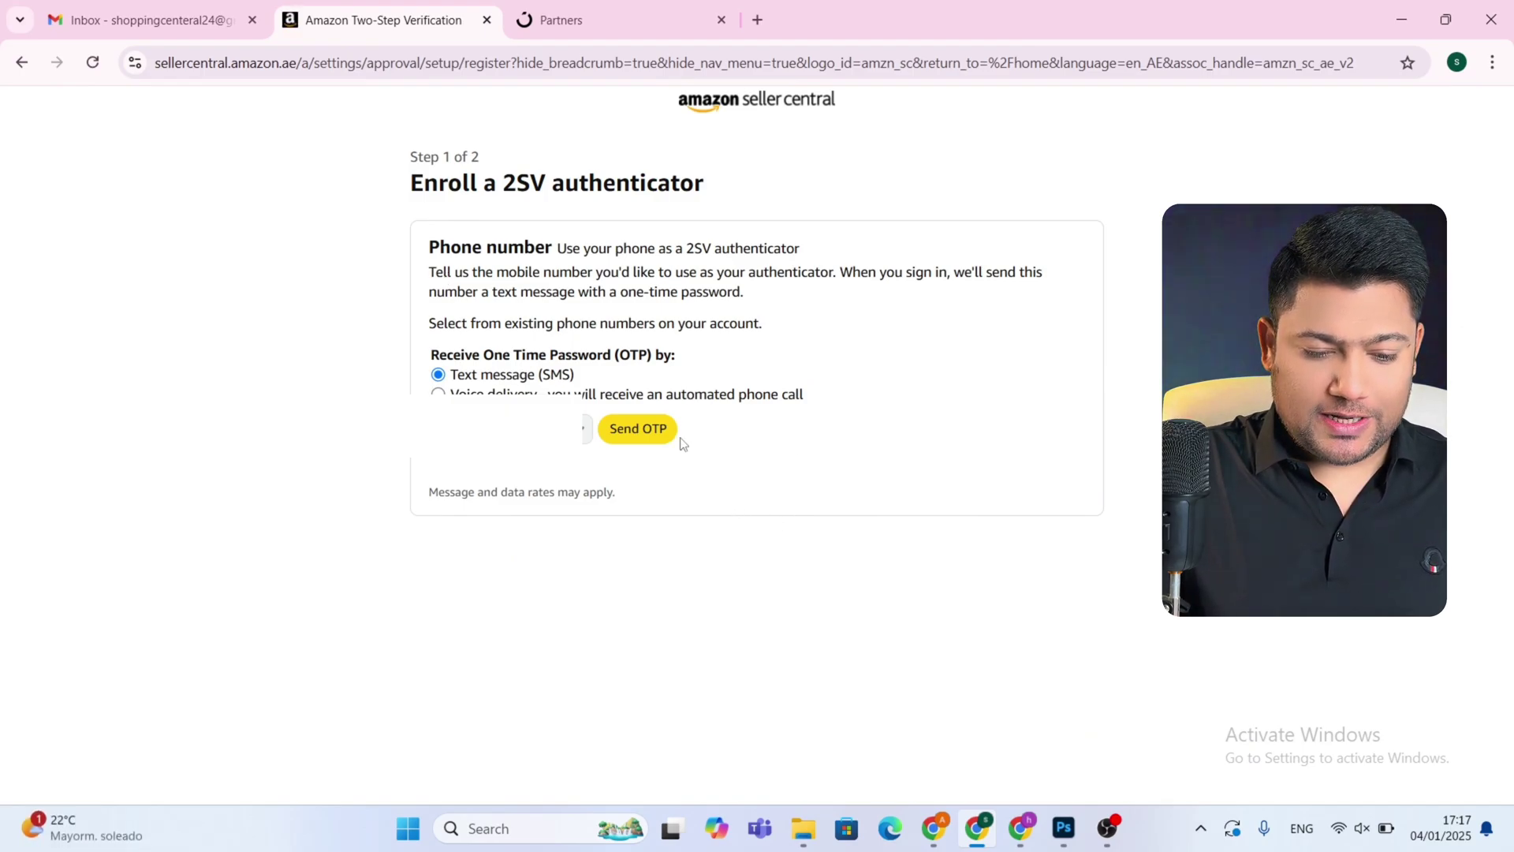
# Verify the phone with the texted one-time code and turn on Two-Step Verification
pyautogui.click(655, 436)
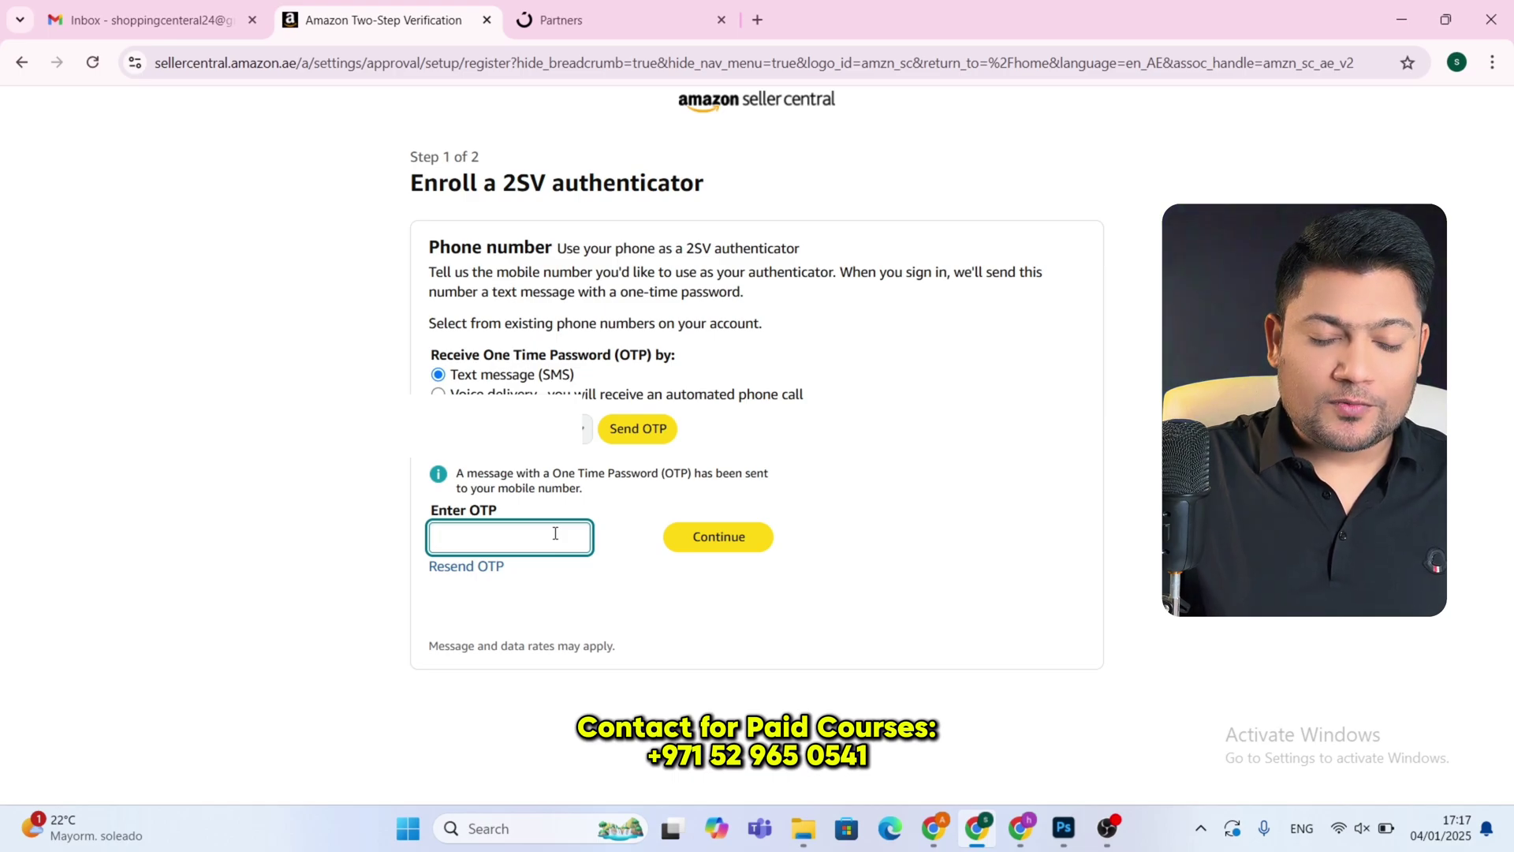
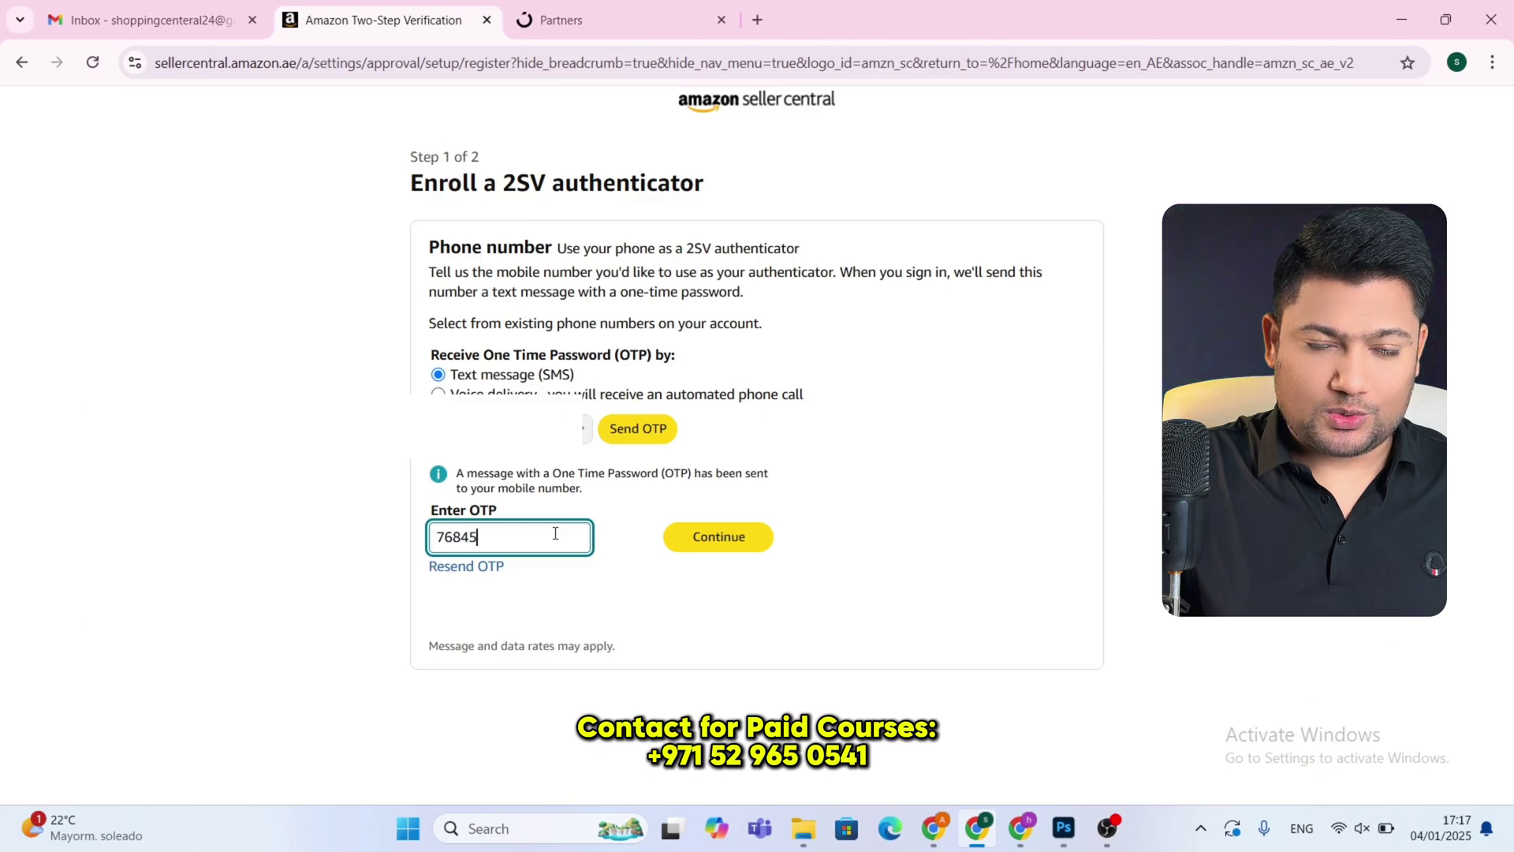
pyautogui.click(692, 537)
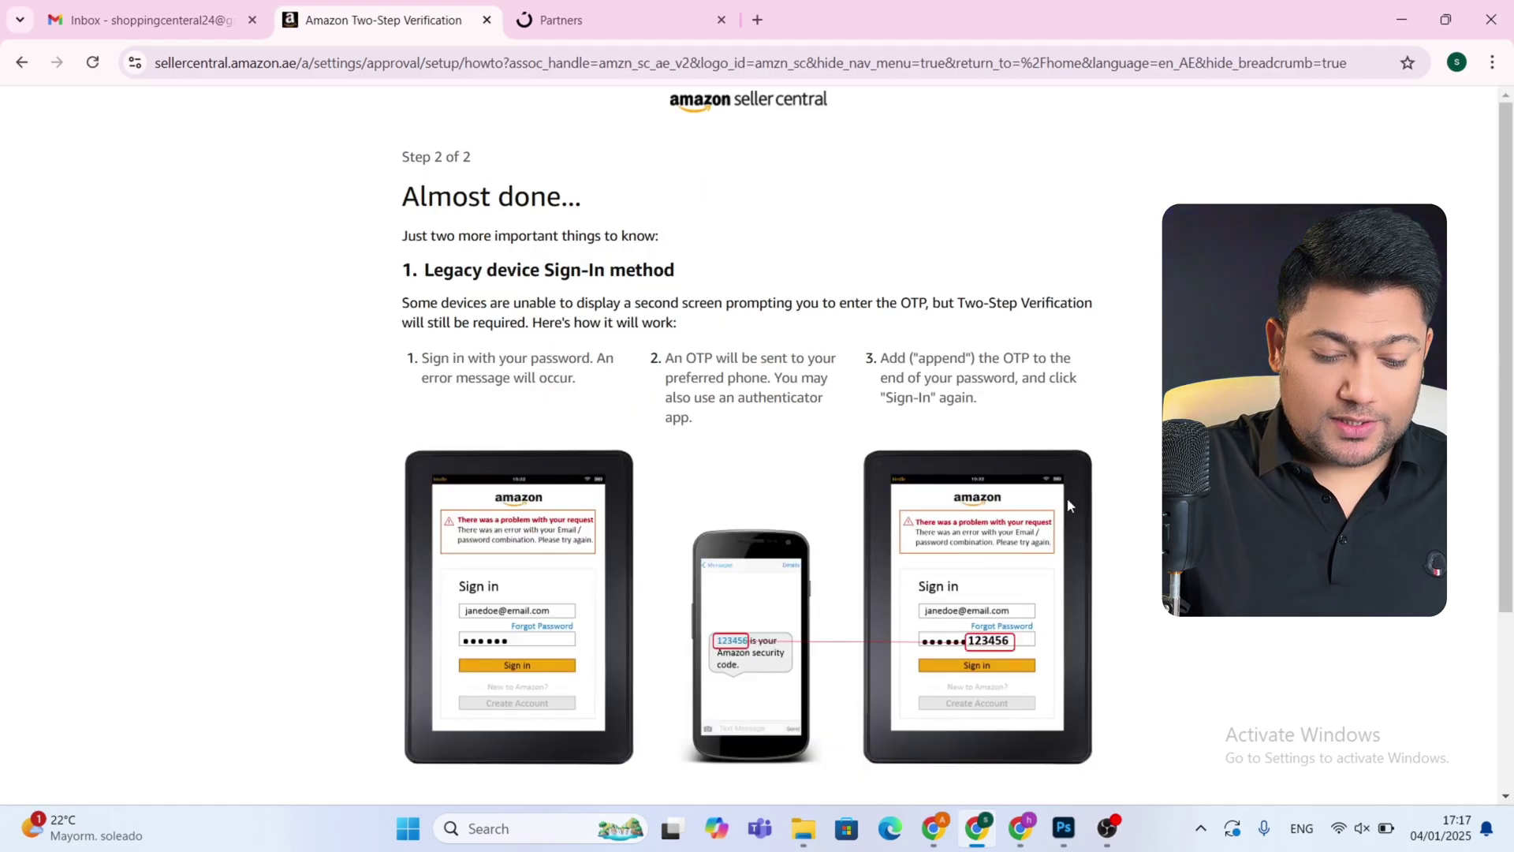
pyautogui.scroll(-3, 789, 615)
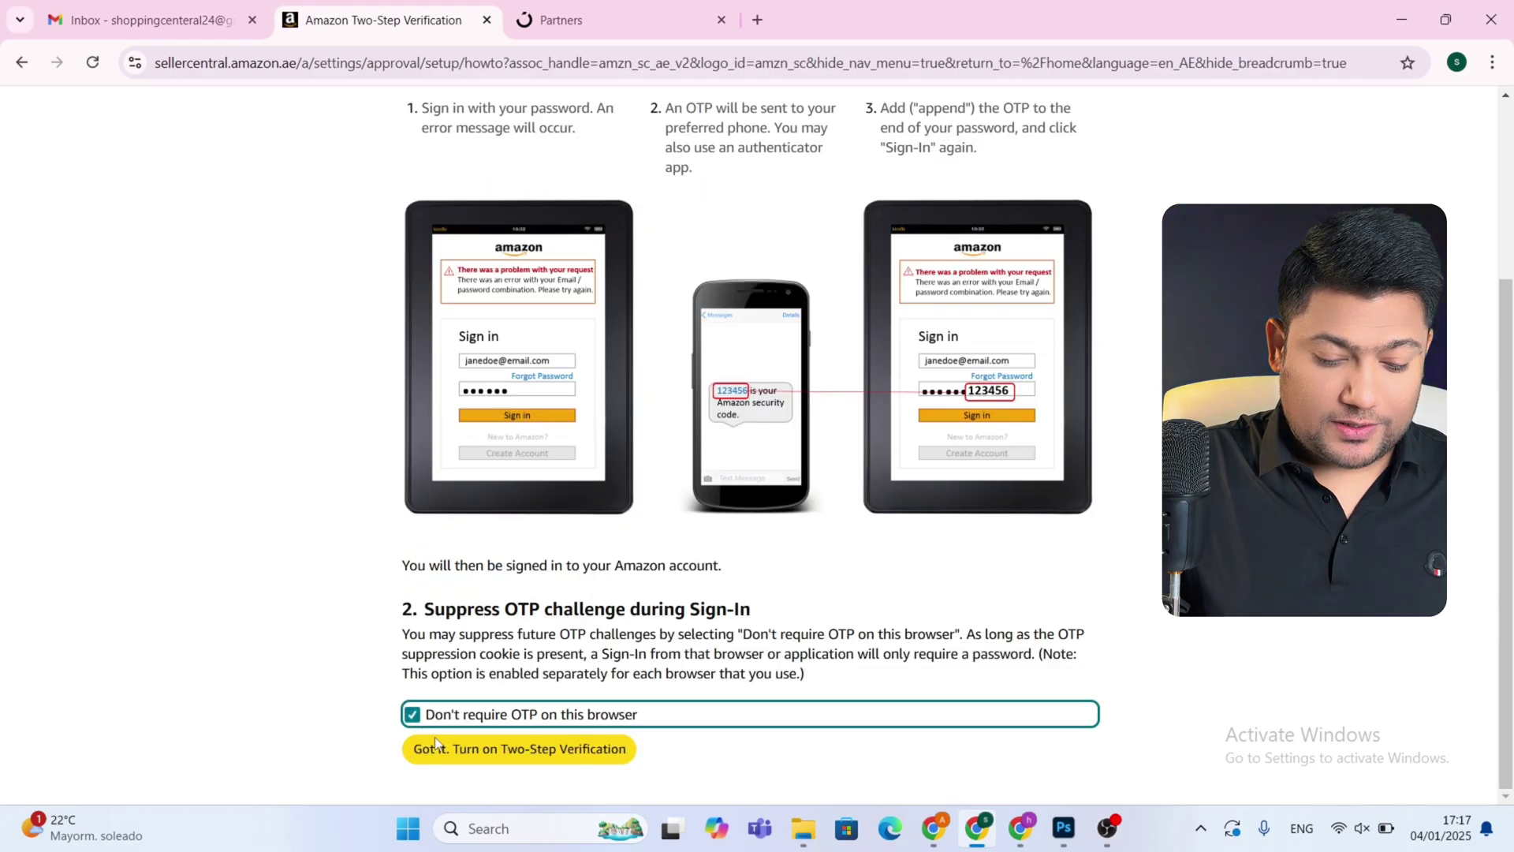
pyautogui.click(446, 750)
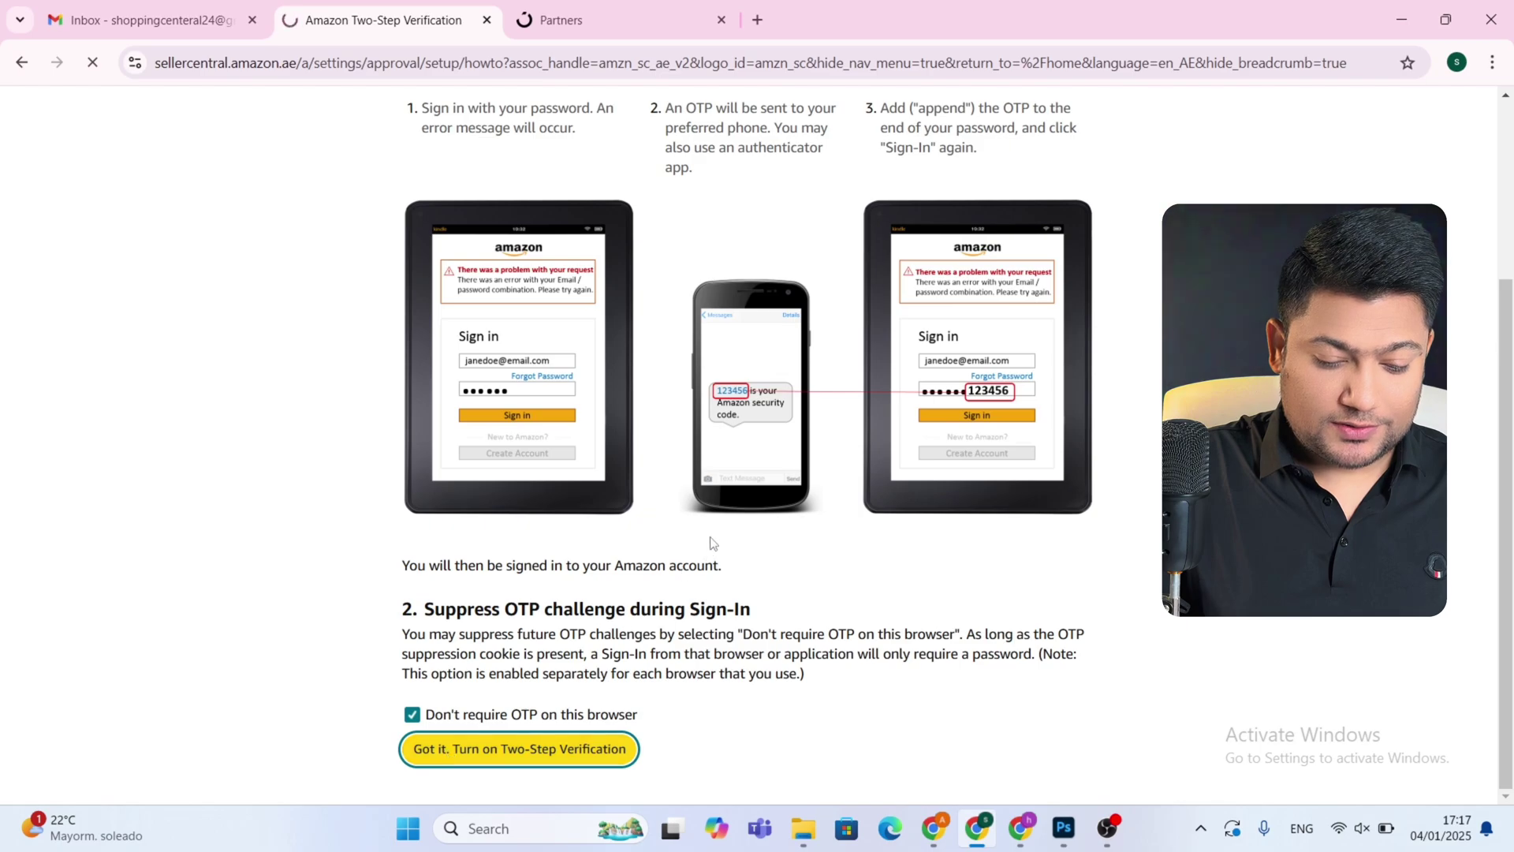